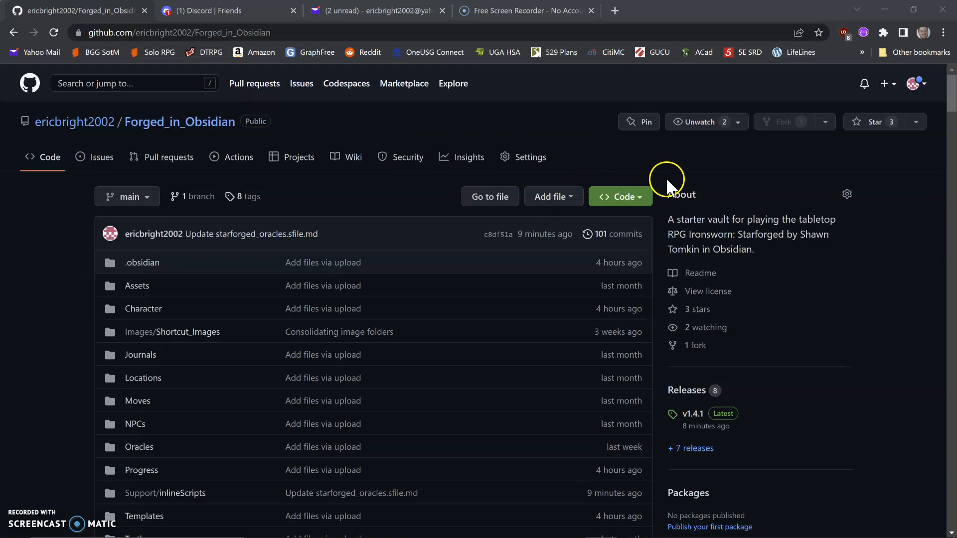
Step: Download the repository as a ZIP and save it as Forged_in_Obsidian-main.zip in the Desktop Games folder
left_click(640, 198)
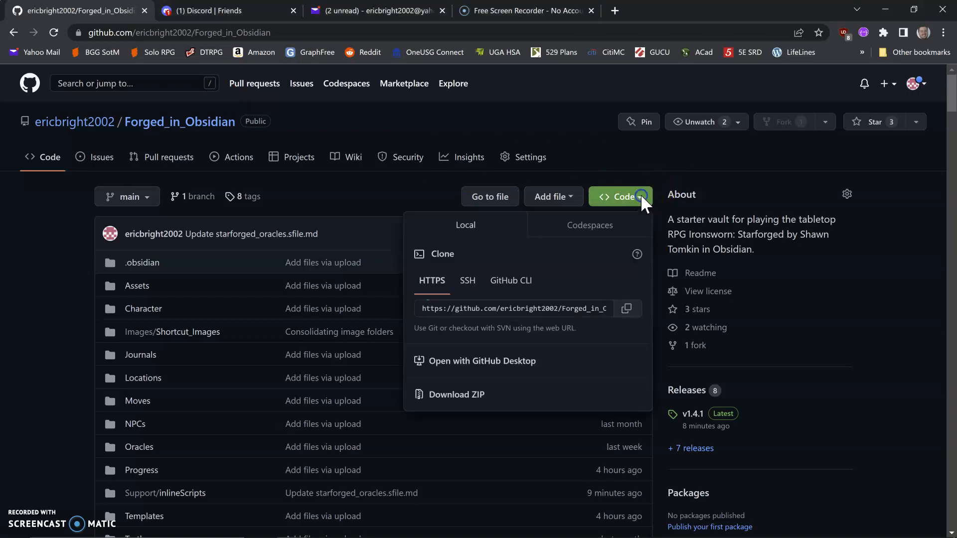
left_click(467, 396)
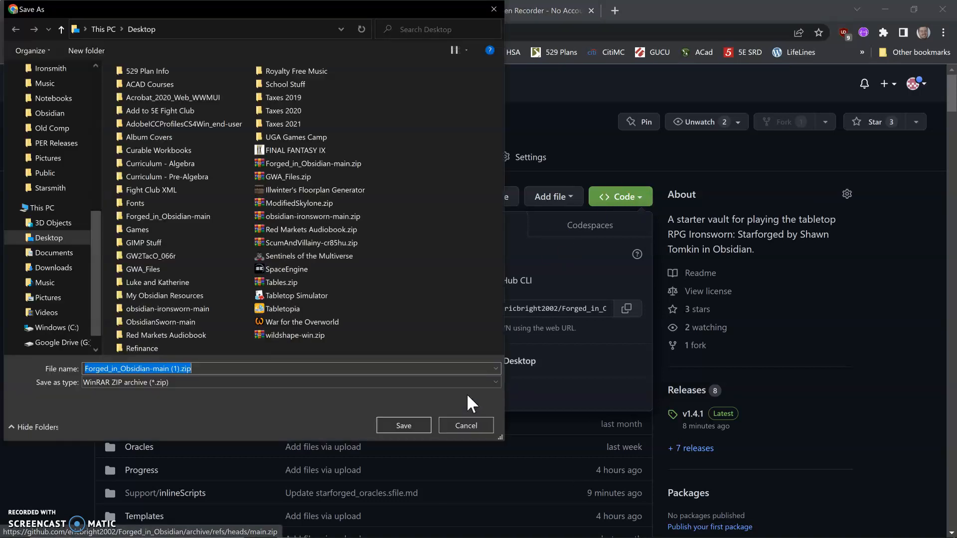
left_click(474, 338)
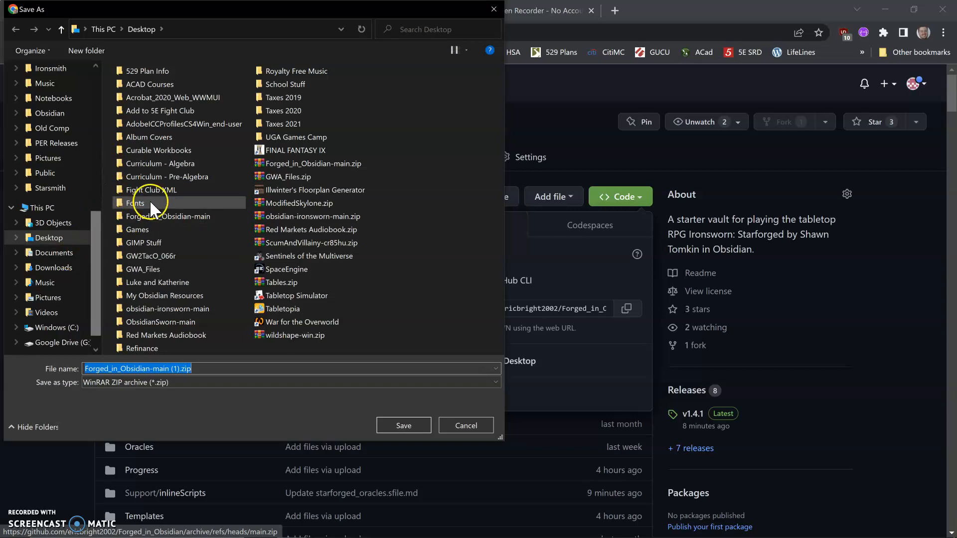
double_click(136, 226)
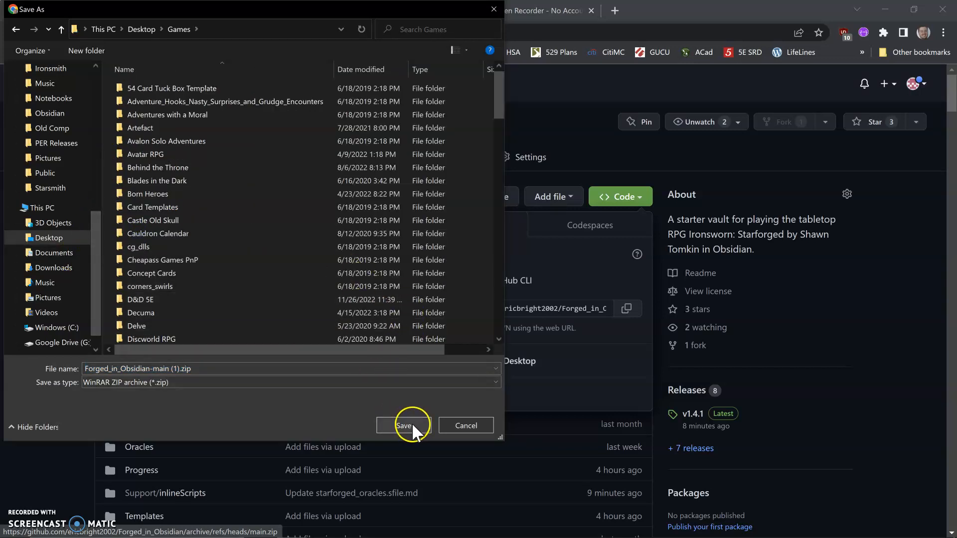
left_click(175, 371)
left_click(170, 371)
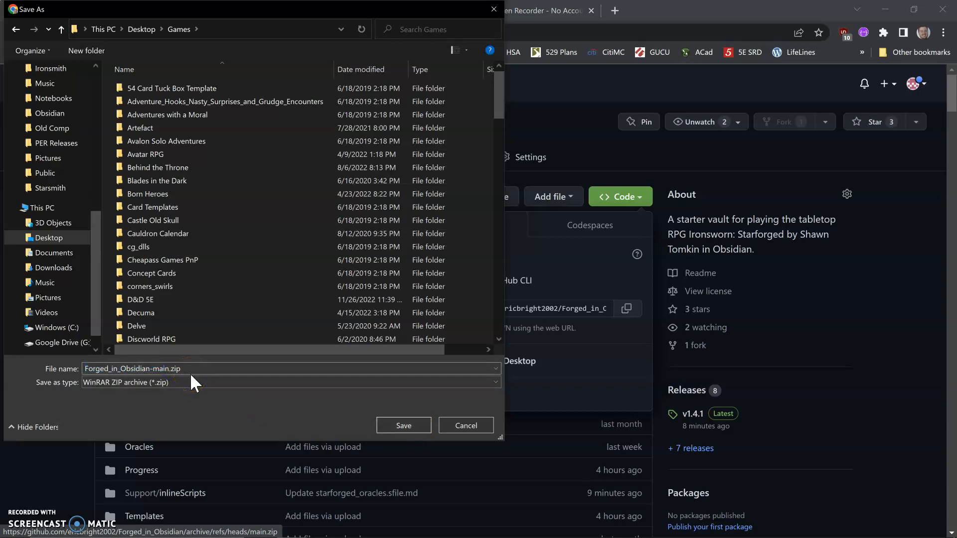
left_click(393, 425)
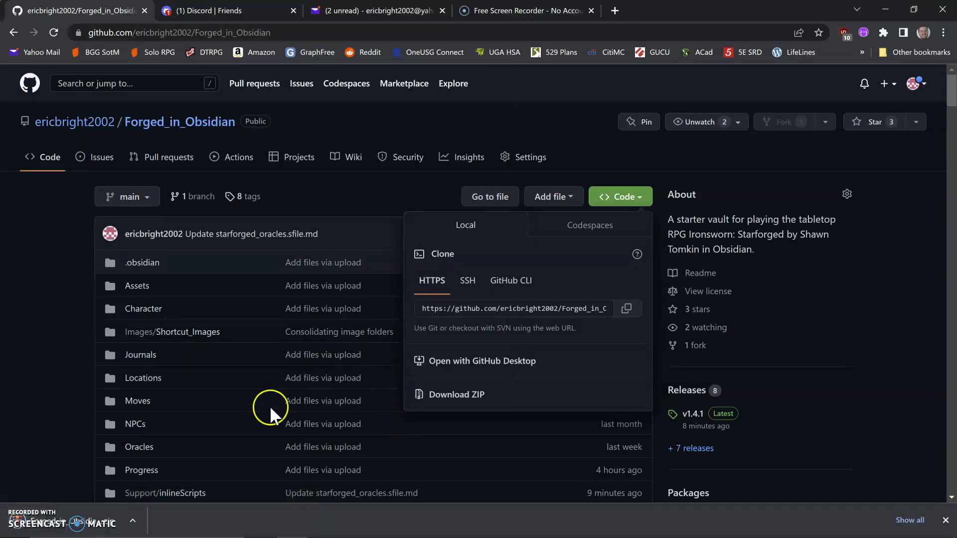
Step: Show the downloaded ZIP in its folder and extract it there
left_click(133, 521)
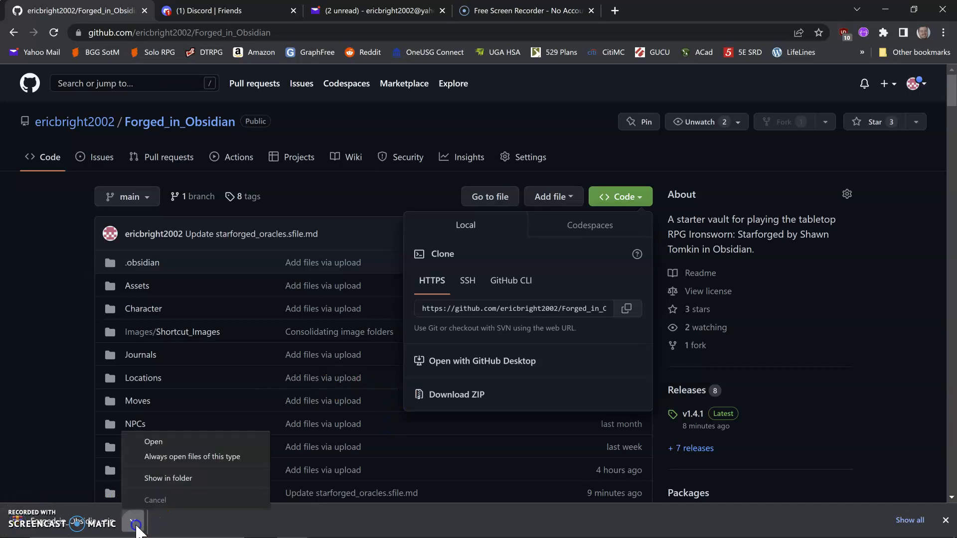
left_click(186, 479)
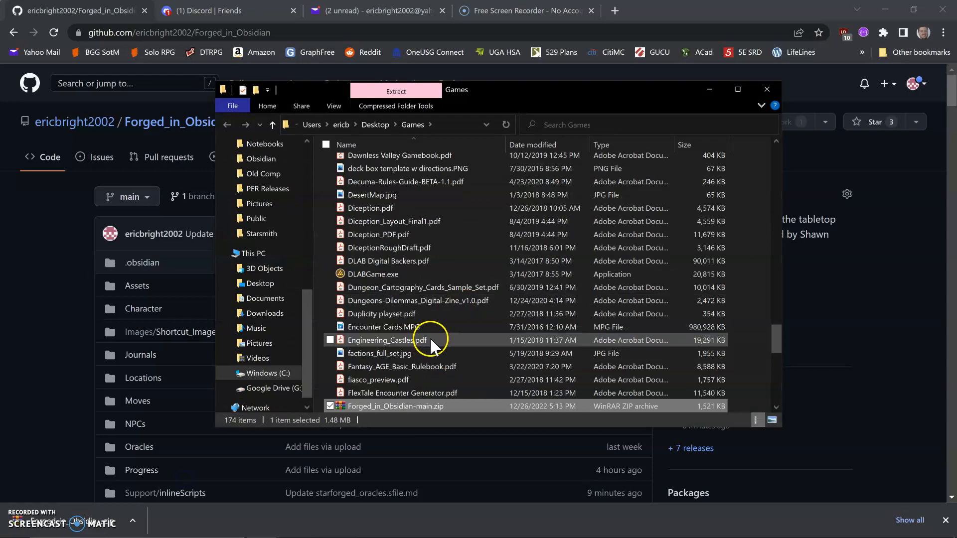
right_click(373, 366)
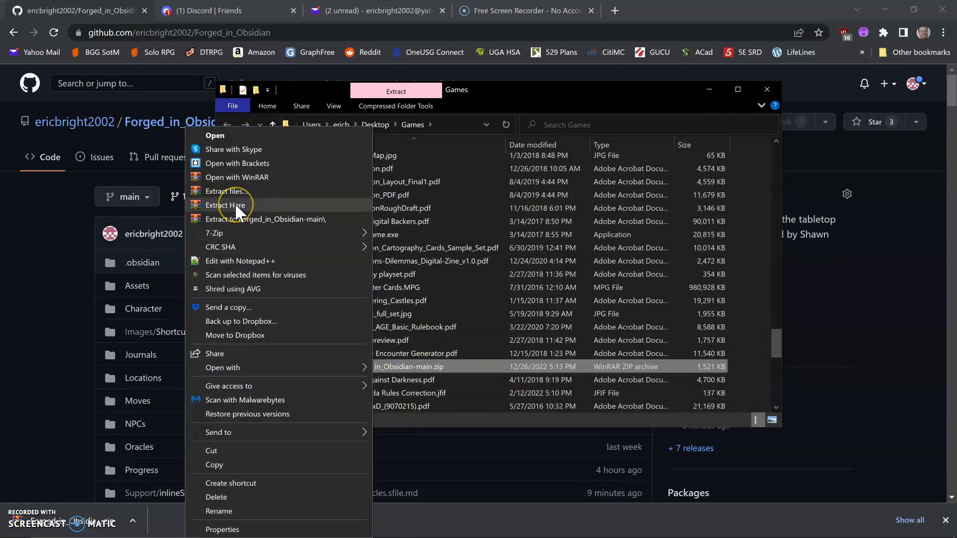
left_click(235, 202)
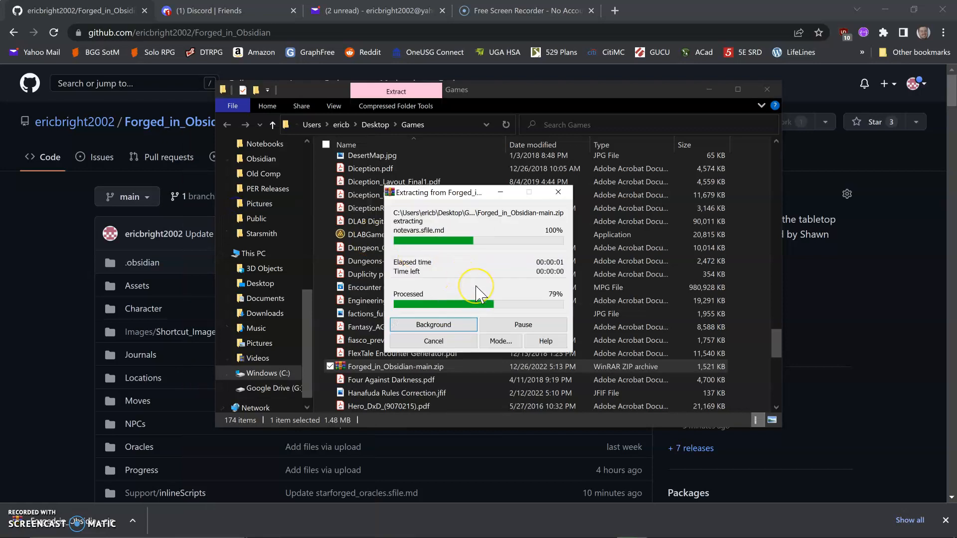
mouse_move(489, 537)
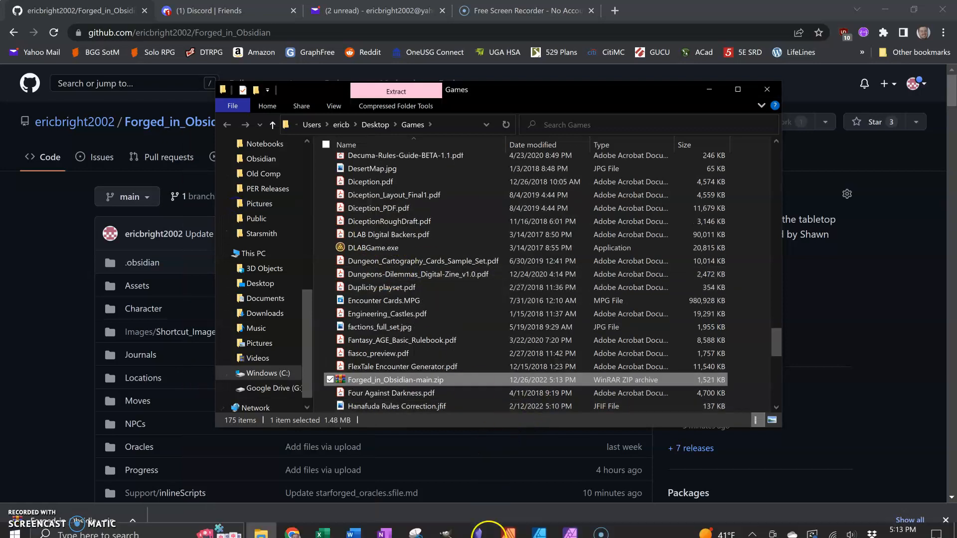
Step: Switch to Obsidian and remove the Forged_in_Obsidian-main vault stored on the Desktop from the vault list
left_click(487, 527)
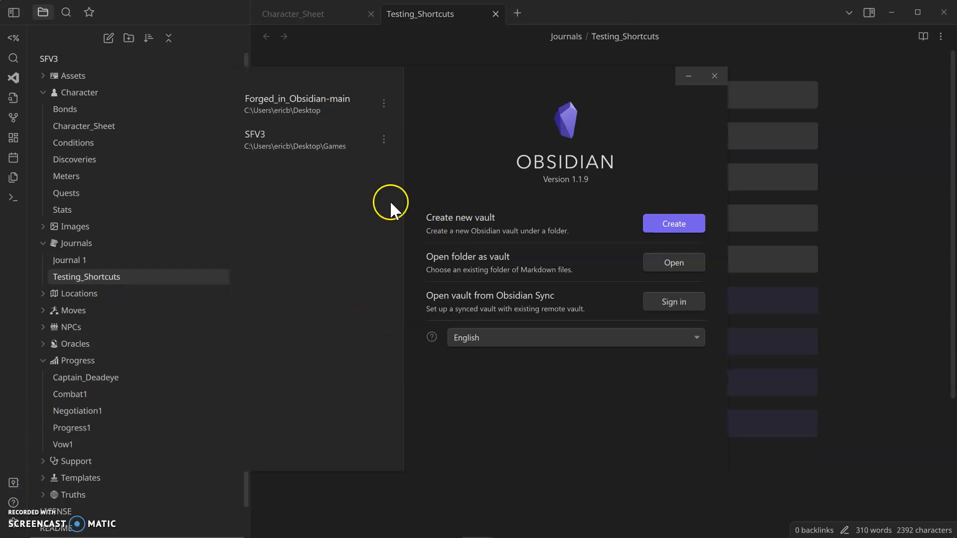
left_click(384, 103)
left_click(429, 160)
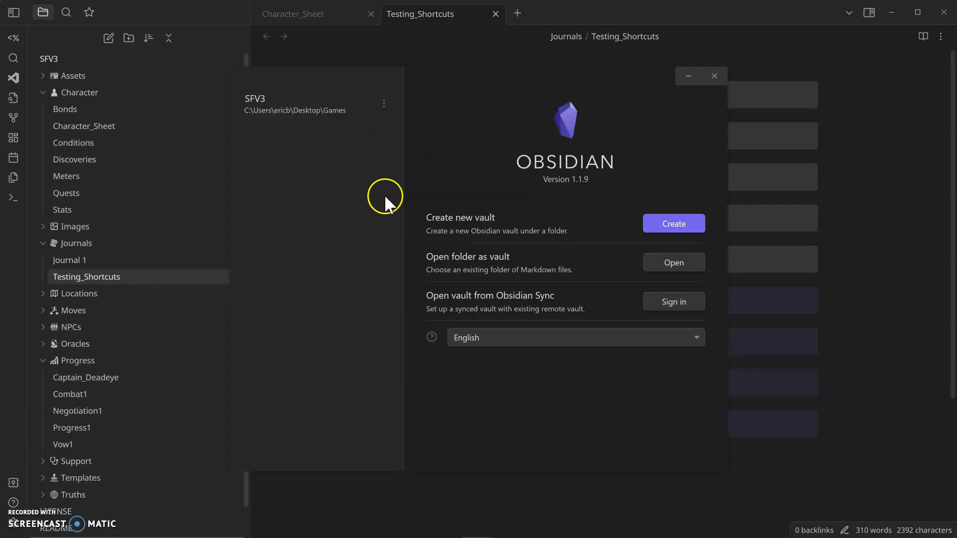
Step: Open the extracted Forged_in_Obsidian-main folder in Desktop\Games as a vault, trusting the author and enabling plugins
left_click(669, 262)
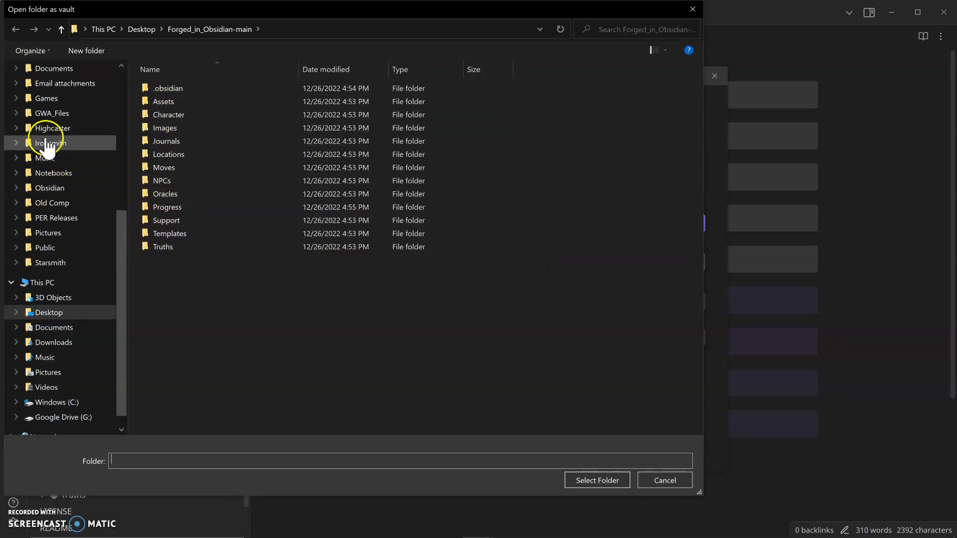
left_click(48, 314)
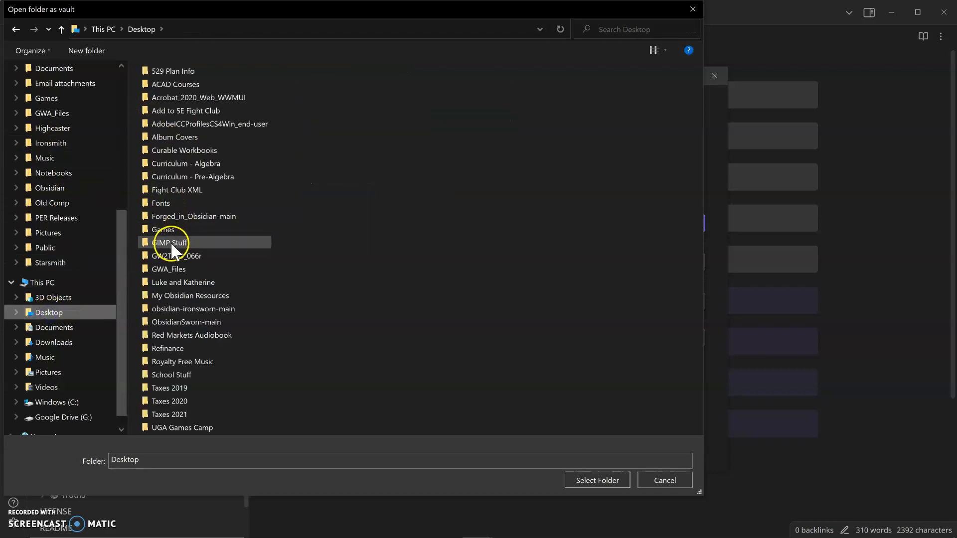
double_click(162, 231)
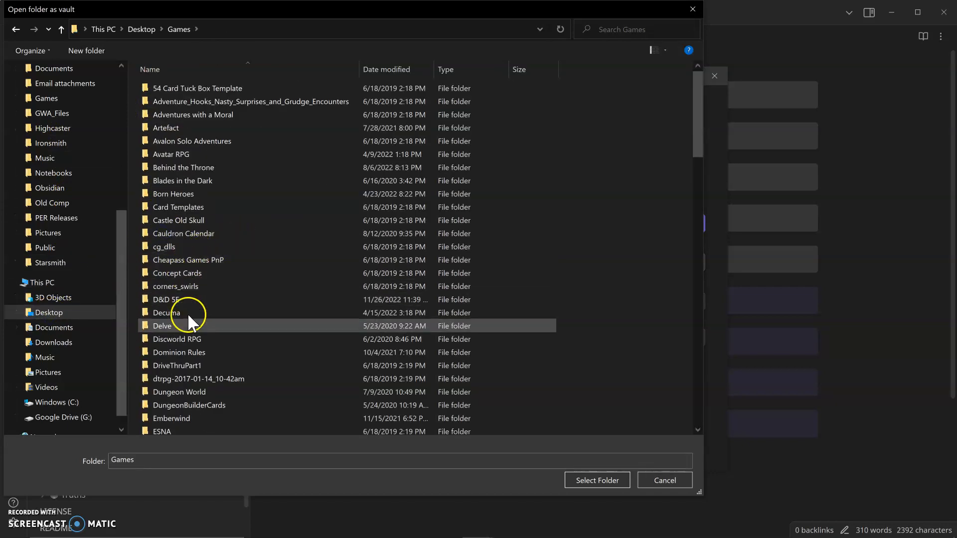
scroll(196, 366, "down", 3)
scroll(227, 372, "down", 2)
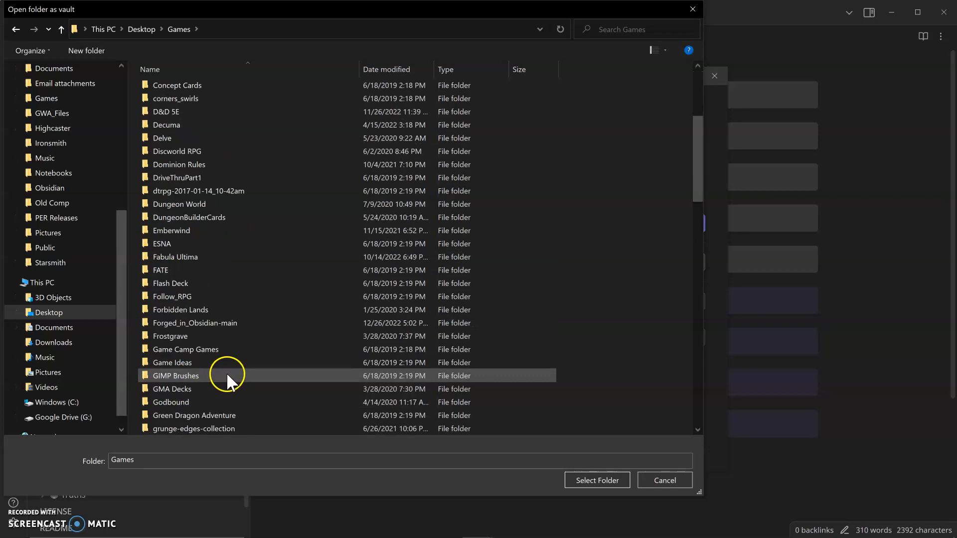
left_click(202, 323)
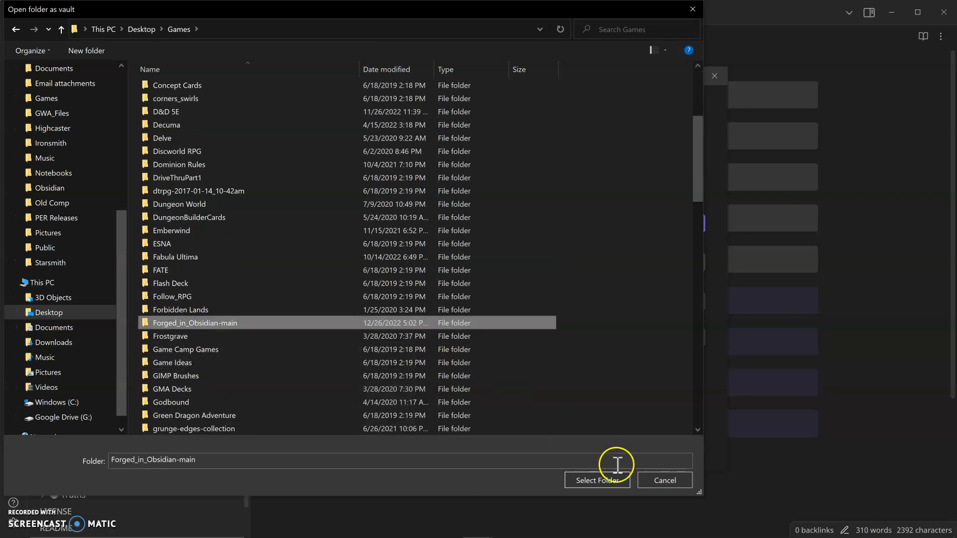
left_click(590, 480)
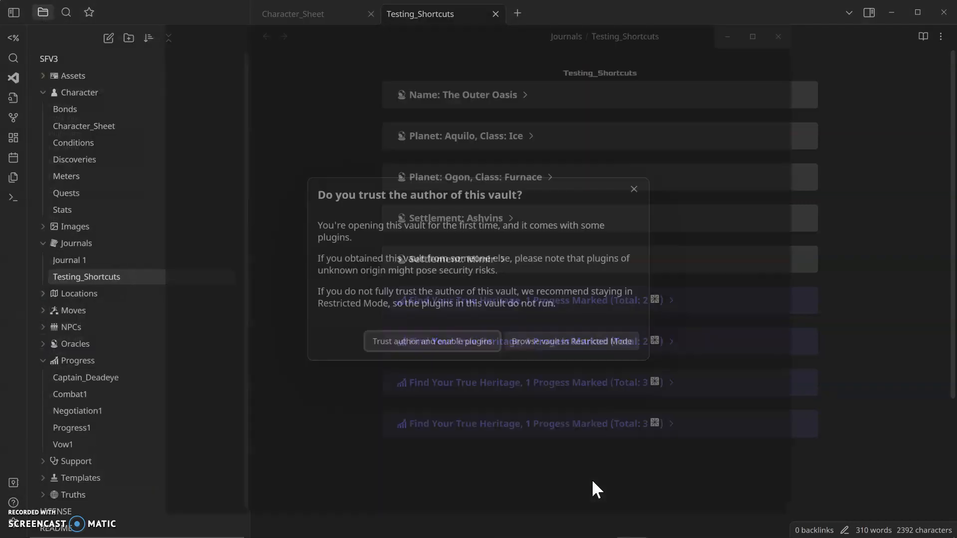
left_click(440, 347)
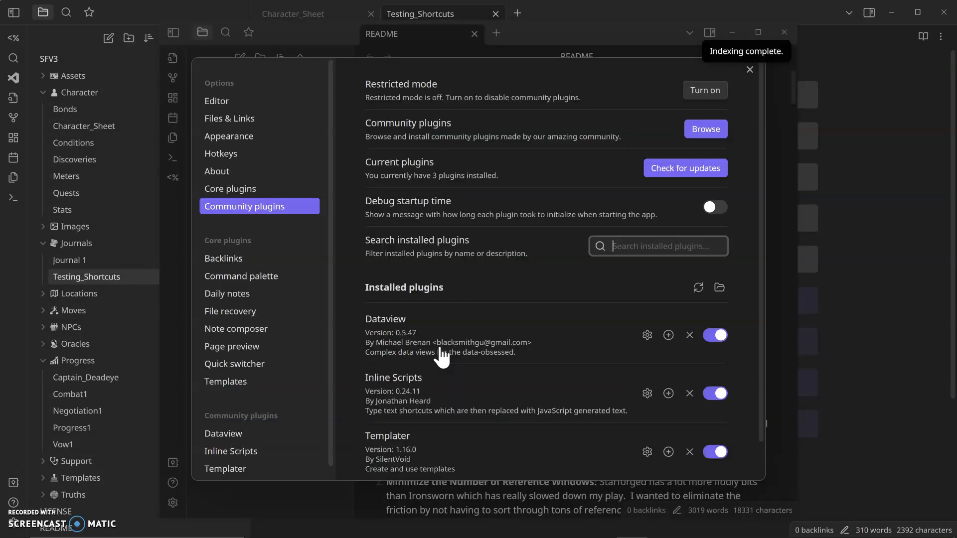
Step: Check for community plugin updates, update Inline Scripts, and close the settings
left_click_drag(441, 354, 463, 350)
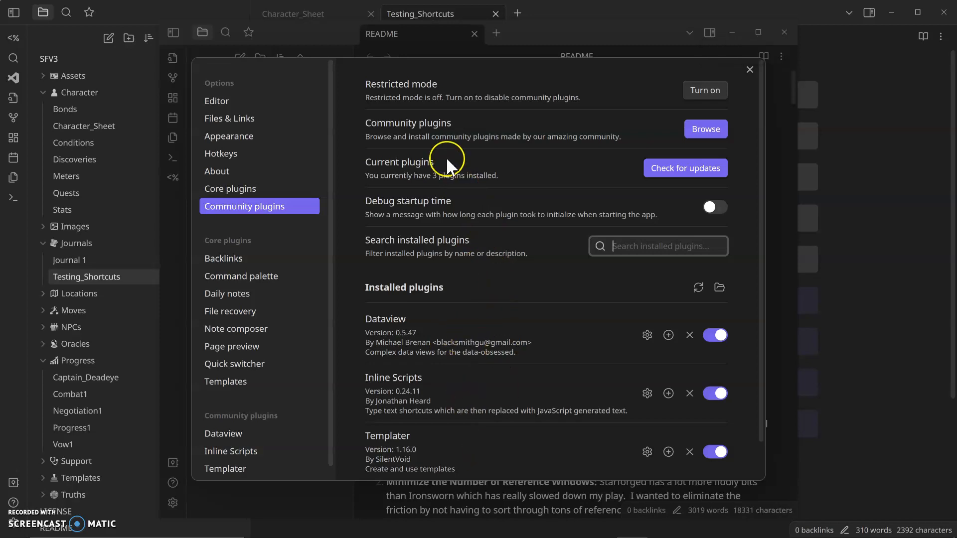
left_click(666, 172)
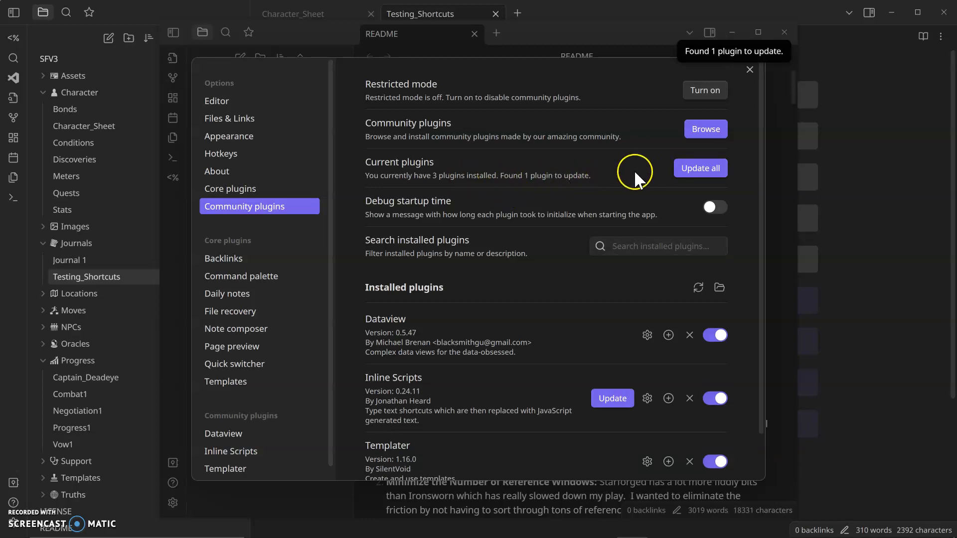
left_click(609, 399)
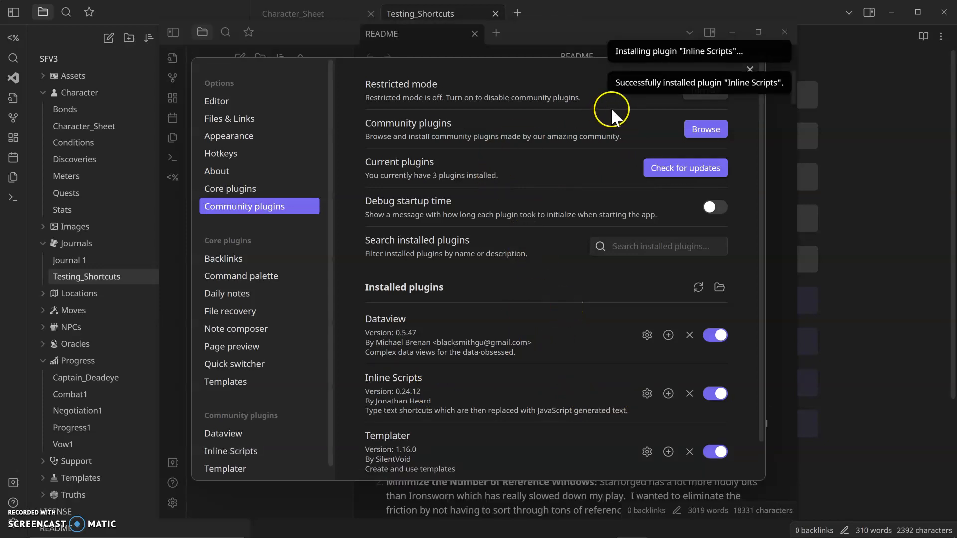
left_click(750, 70)
left_click(759, 35)
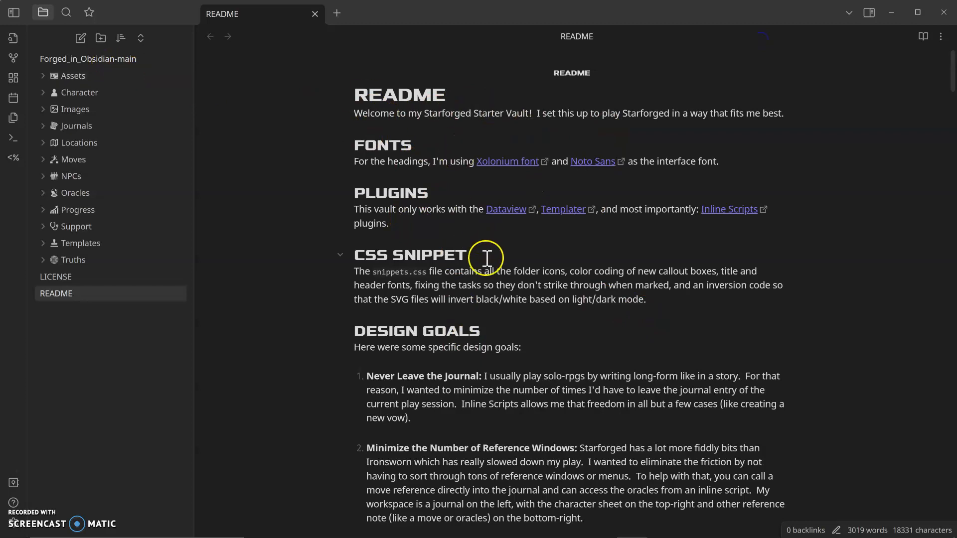
Step: Run the README's ;;tbl reset command by appending :: and confirm resetting the table files system
scroll(427, 250, "down", 8)
scroll(529, 289, "down", 1)
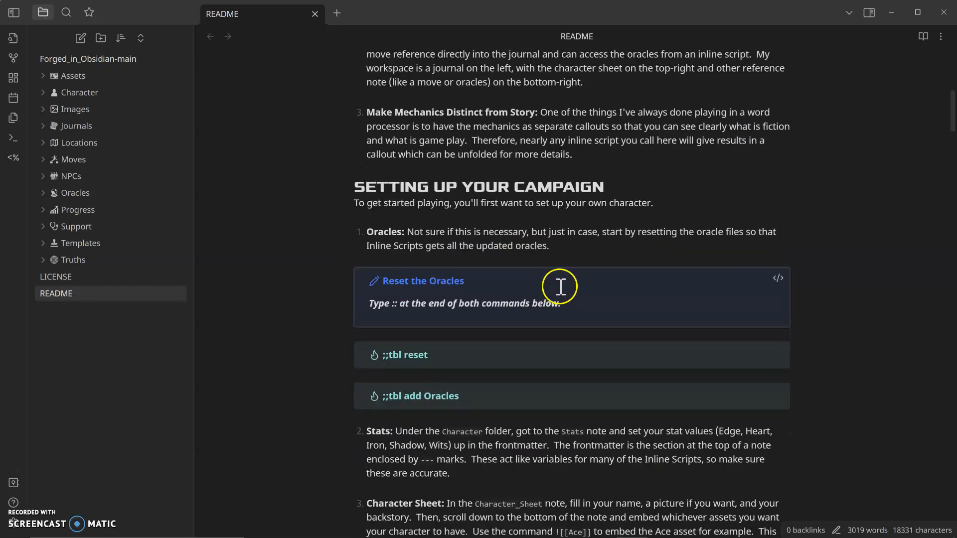
scroll(523, 319, "down", 1)
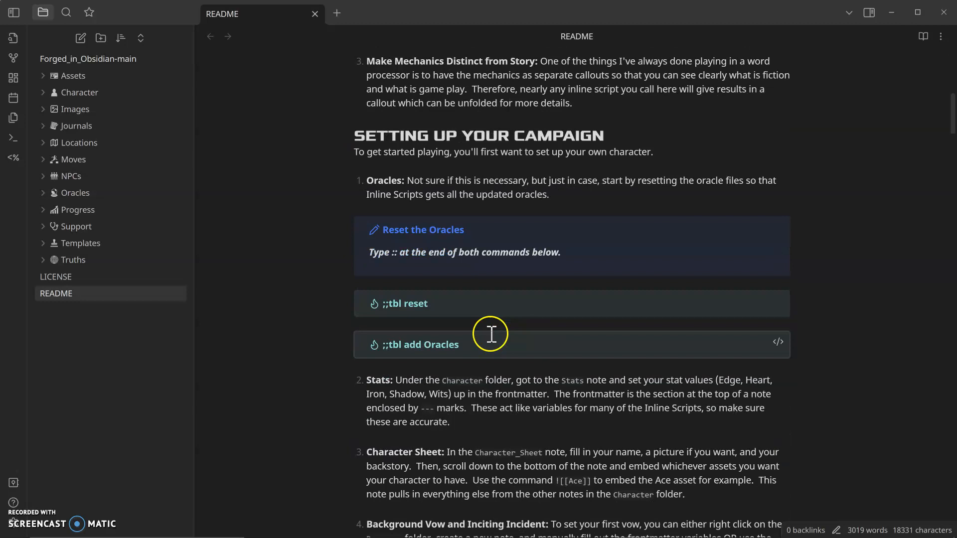
left_click(462, 303)
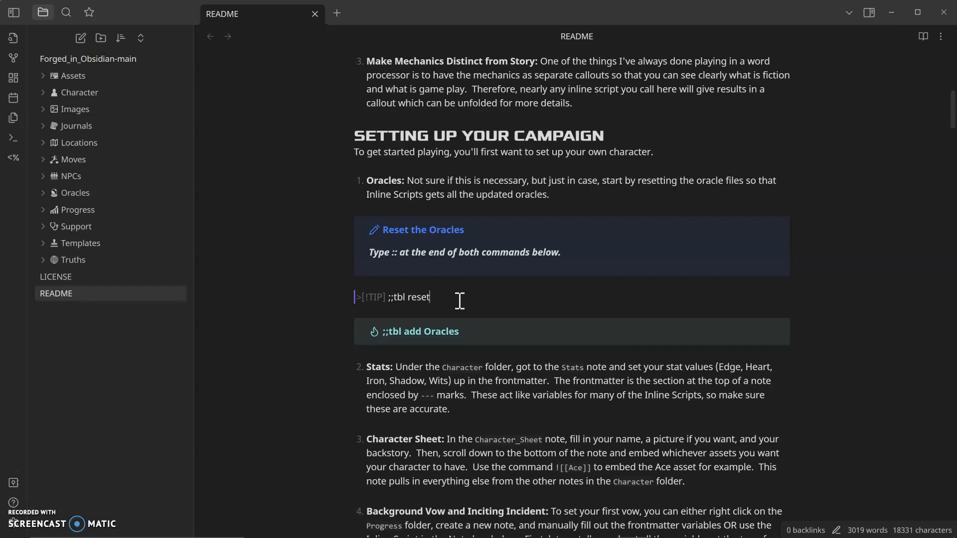
type("::")
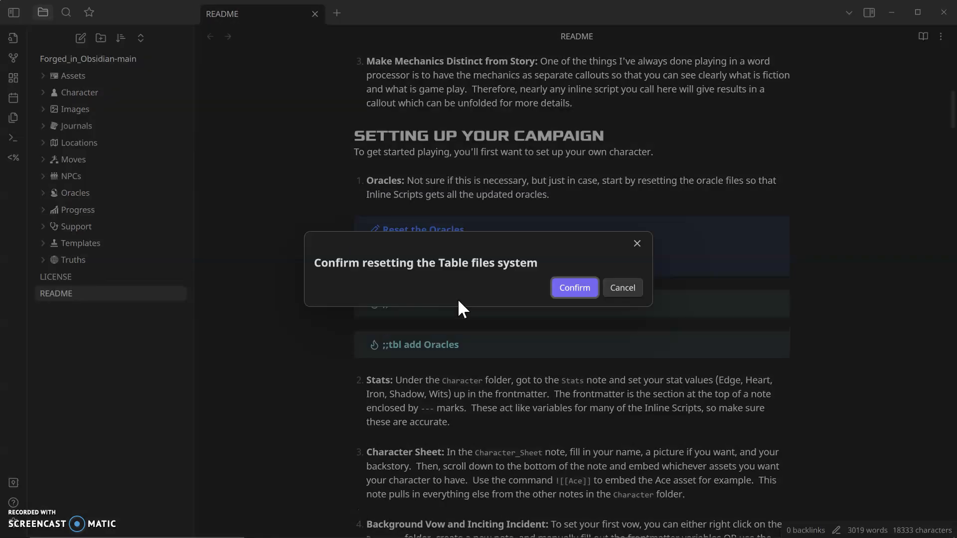
key("Return")
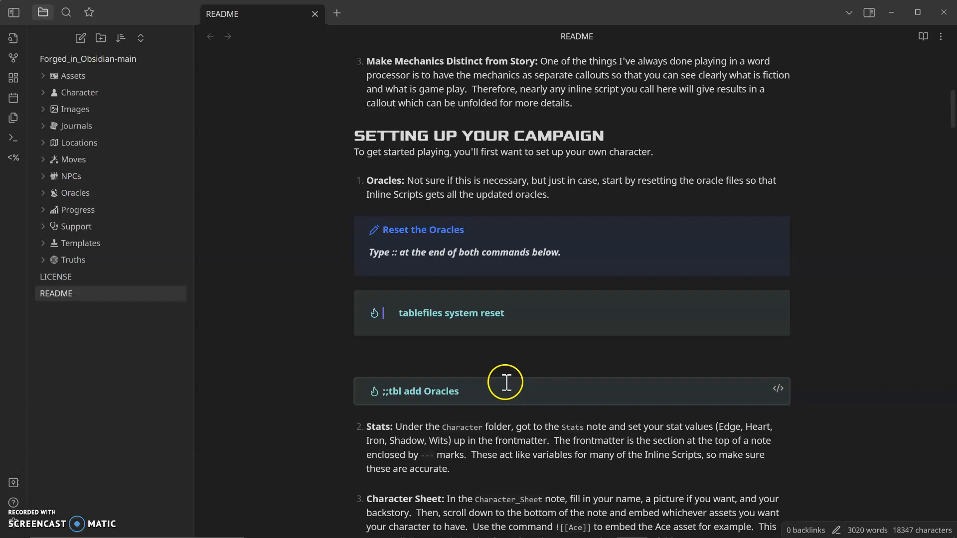
Step: Run the ;;tbl add Oracles command by appending :: to it
left_click(489, 393)
left_click(482, 388)
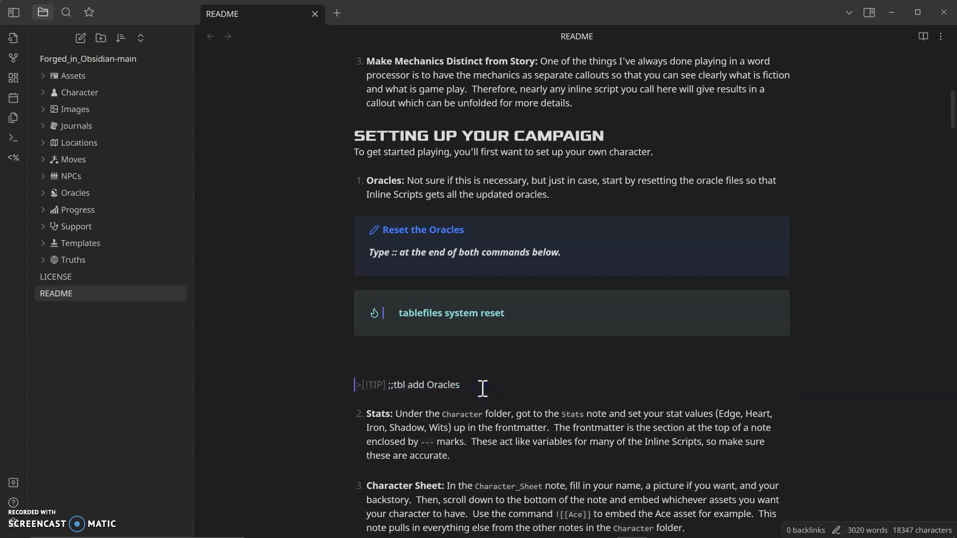
type("::")
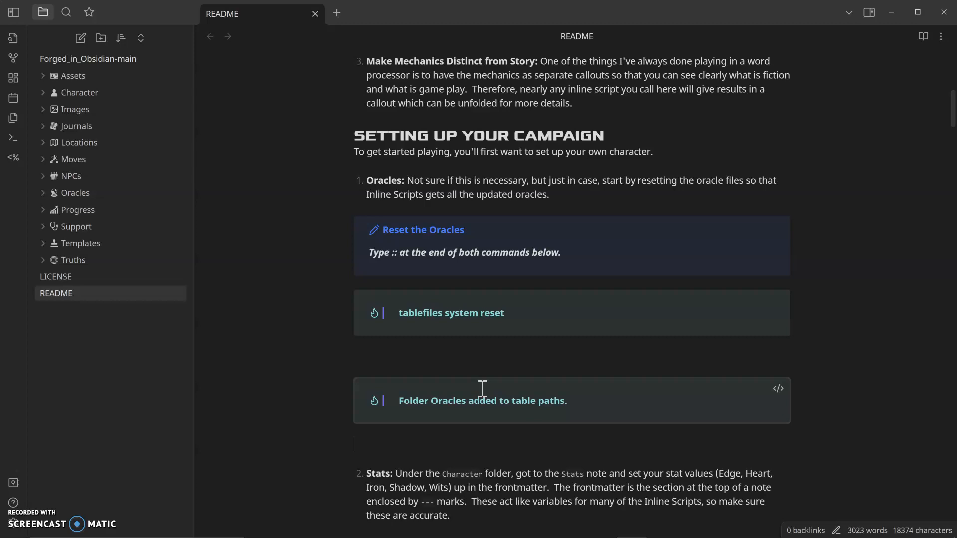
left_click(581, 395)
Step: Scroll to the background vow section and run the README's ;;createprogress command by appending :: to it
scroll(579, 368, "down", 4)
scroll(579, 364, "down", 4)
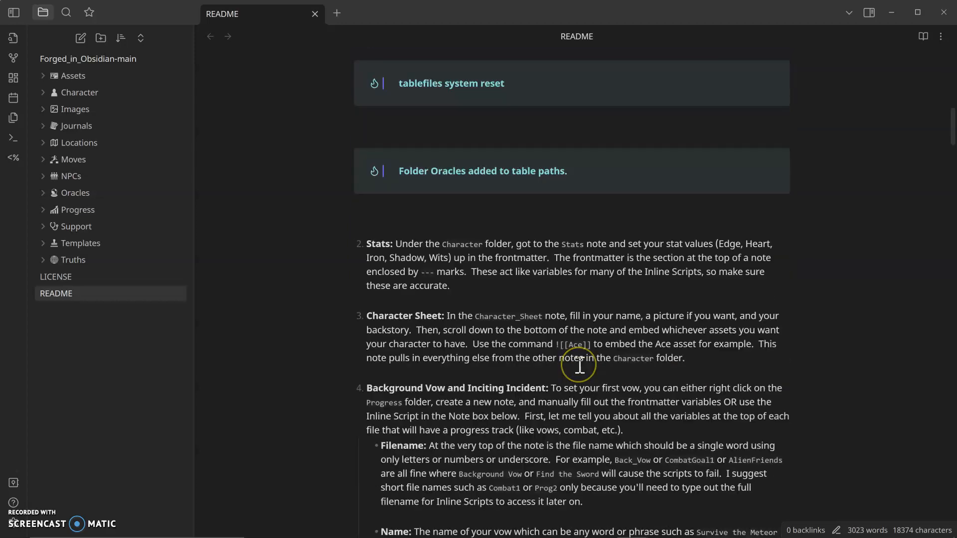
scroll(566, 321, "down", 3)
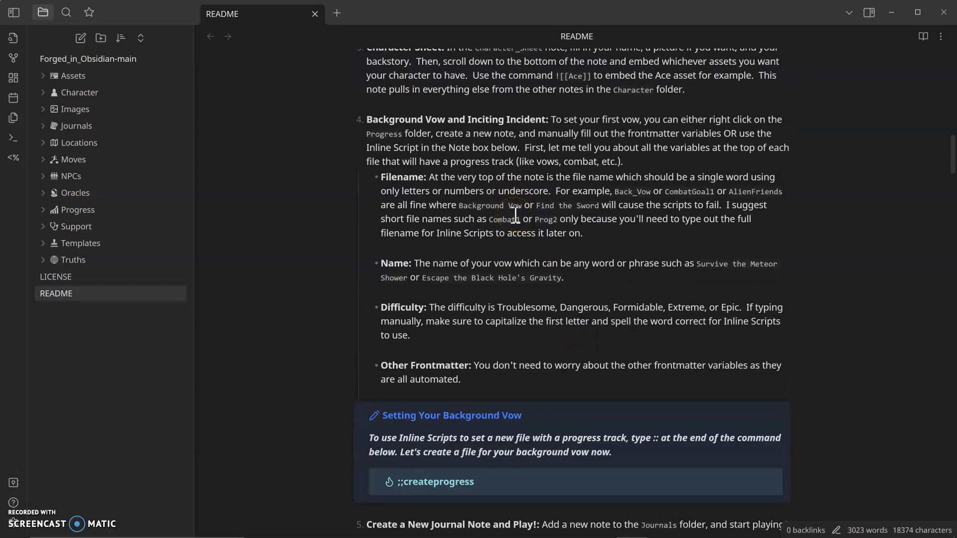
scroll(518, 224, "down", 1)
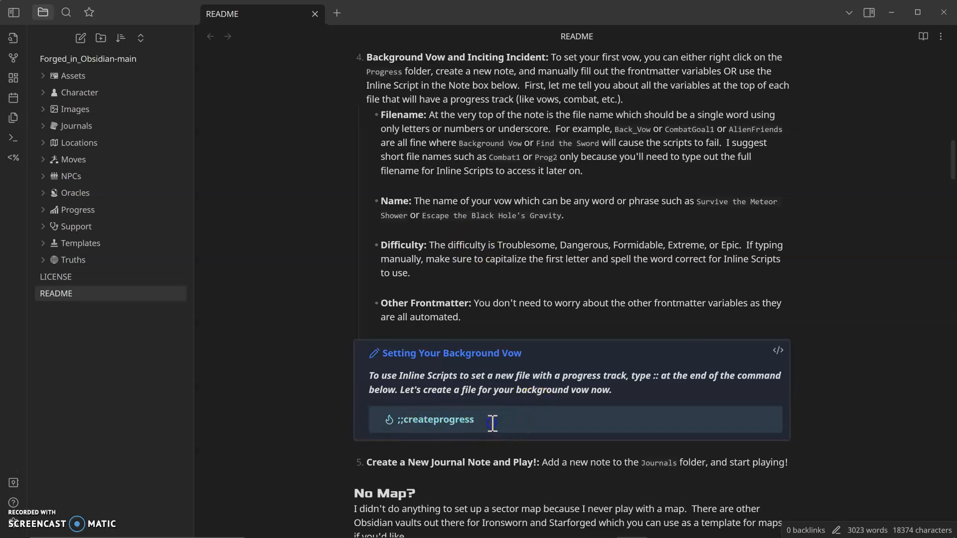
left_click(464, 425)
left_click(488, 392)
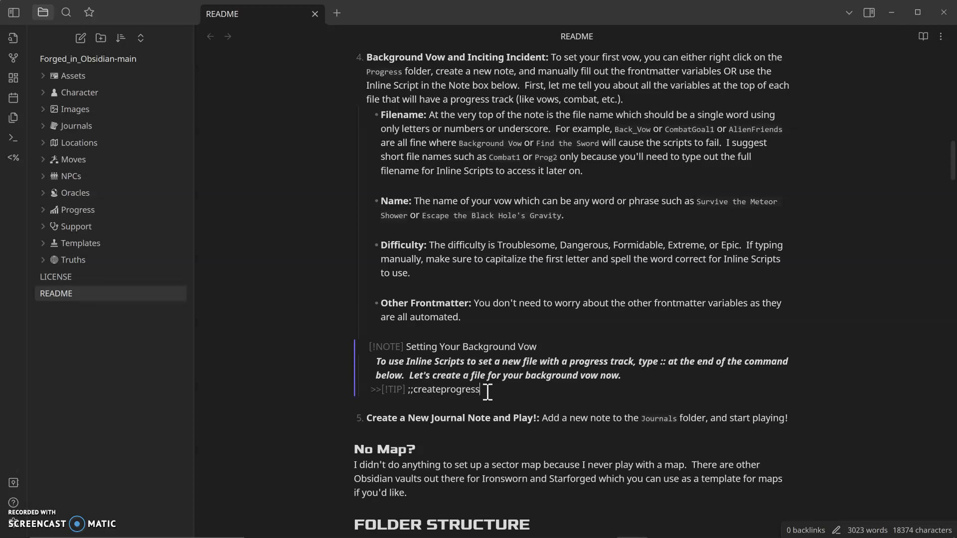
type("::")
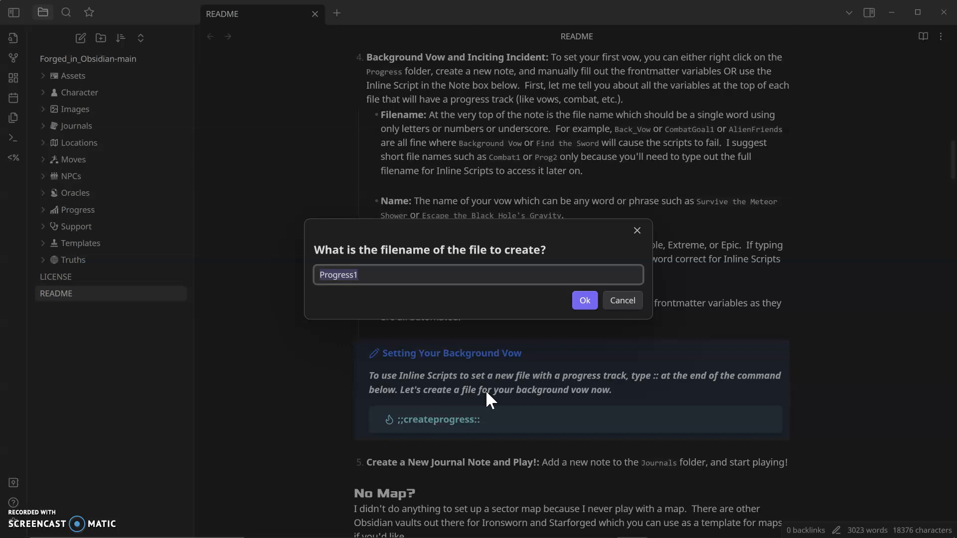
Step: Name the new progress file Background and the vow Find Alien DNA to Save My Sister
type("Background_")
key("Return")
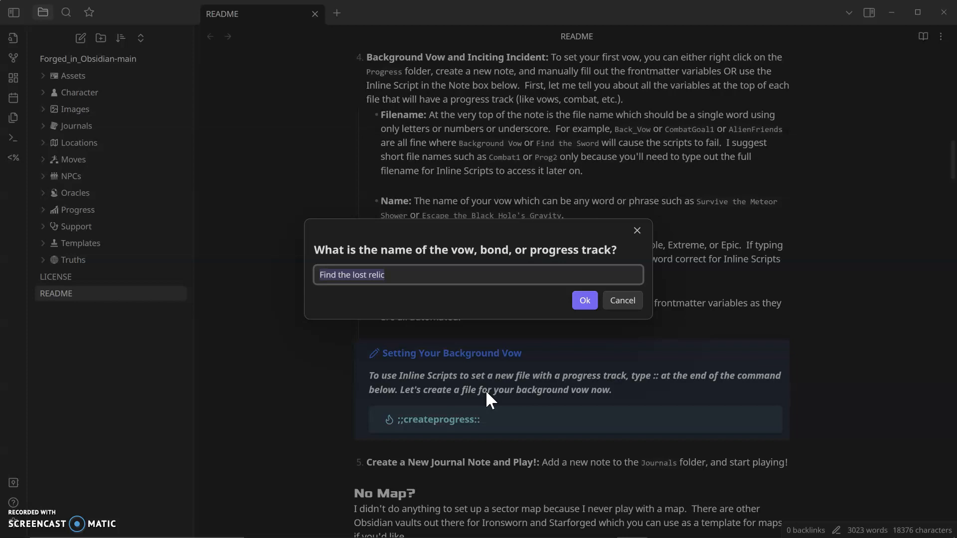
type("Find")
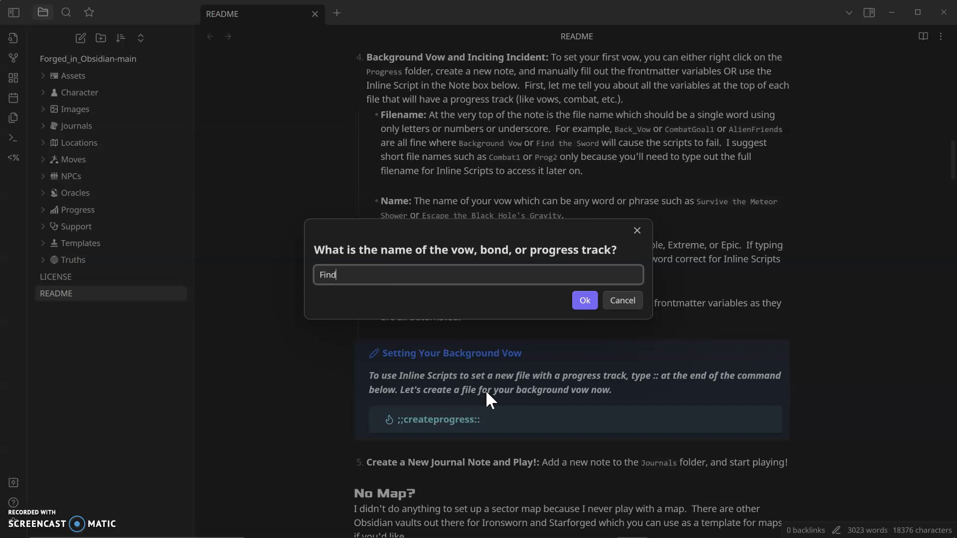
type(" Alien DNA to Save My Sister")
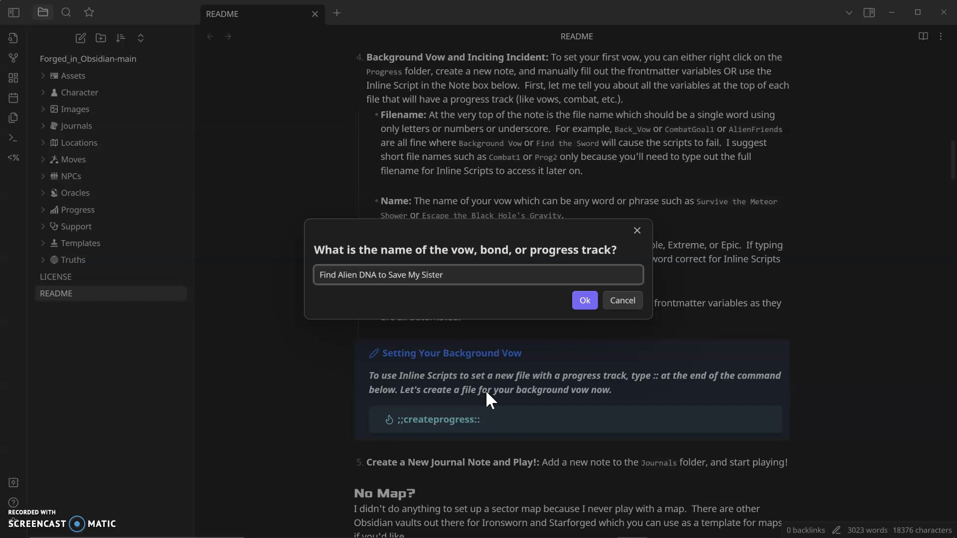
key("Return")
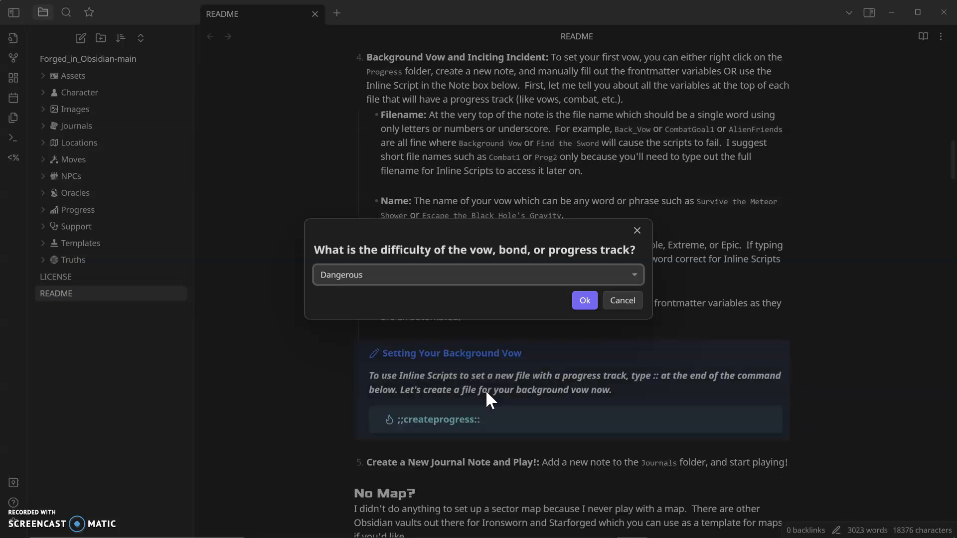
Step: Set the vow's difficulty to Extreme
key("Down")
key("Down")
key("Down")
key("Up")
key("Down")
key("Up")
key("Return")
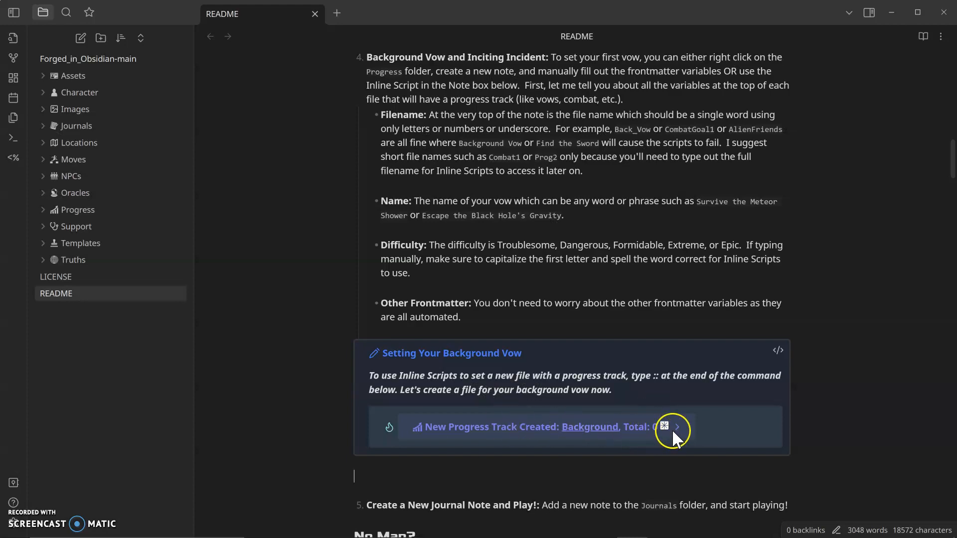
Step: Expand the new progress track result to review its details
mouse_move(591, 428)
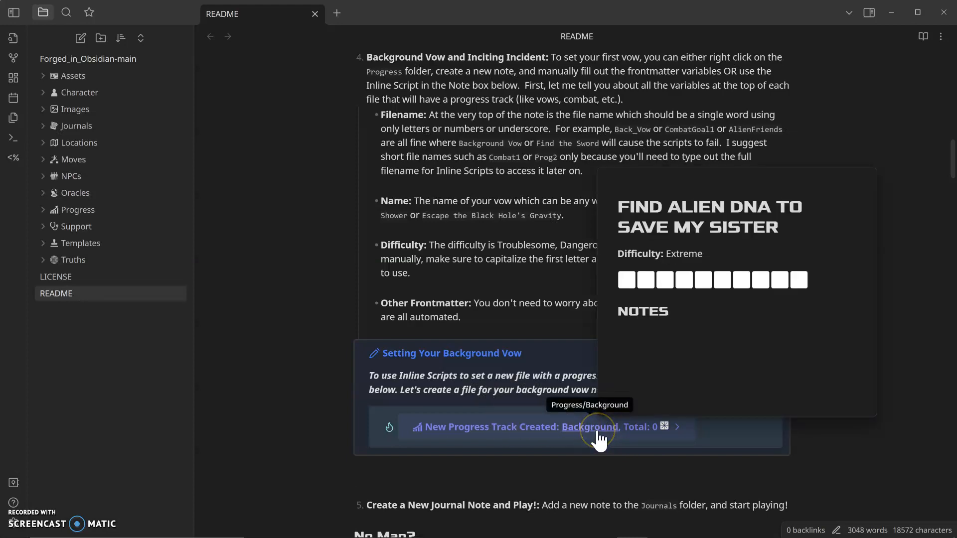
left_click(676, 426)
left_click(677, 427)
left_click(677, 426)
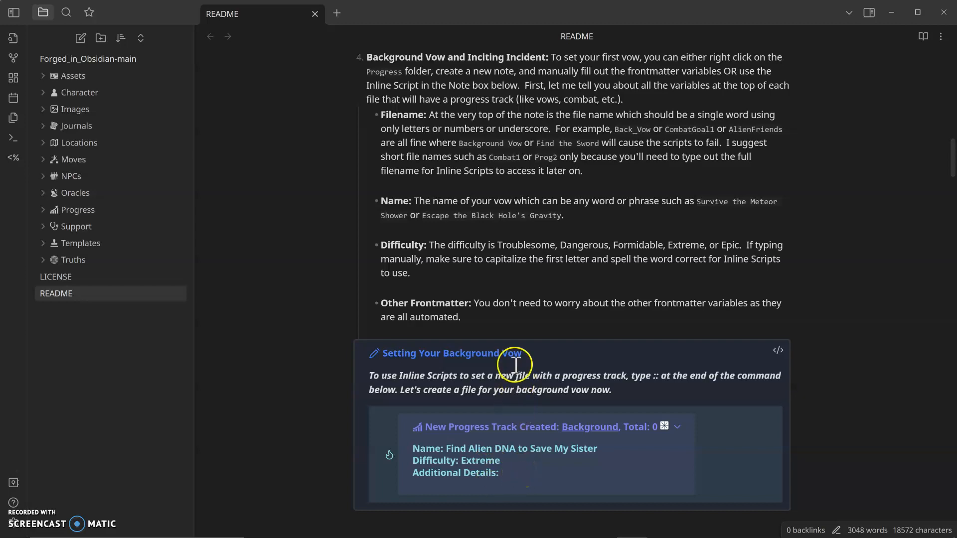
Step: Open the Background note in the Progress folder and examine its frontmatter
left_click(43, 209)
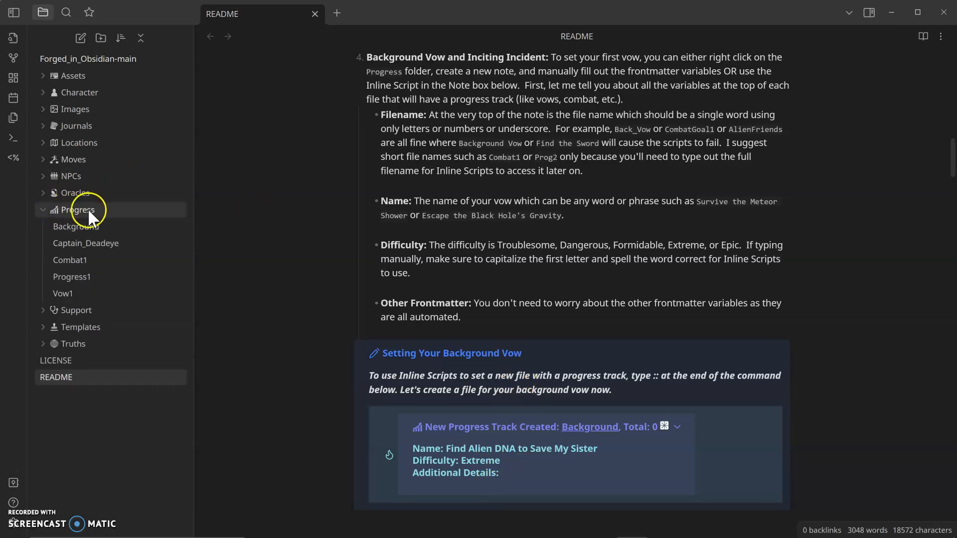
left_click(84, 226)
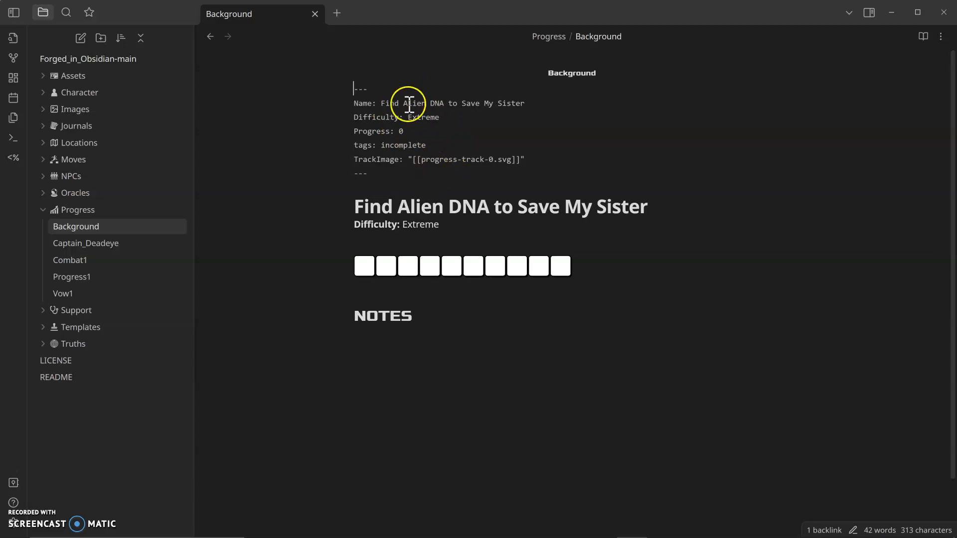
left_click_drag(387, 146, 432, 145)
left_click(432, 145)
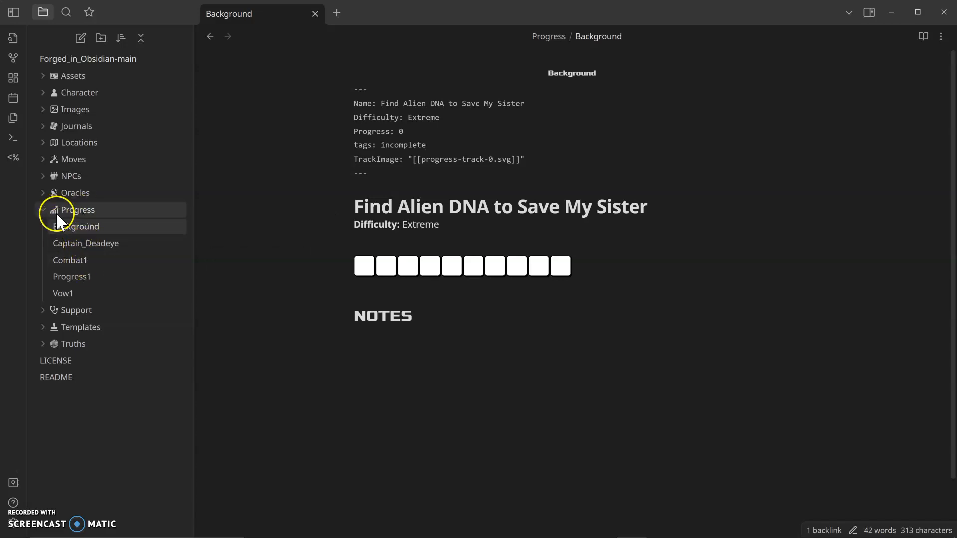
left_click(41, 210)
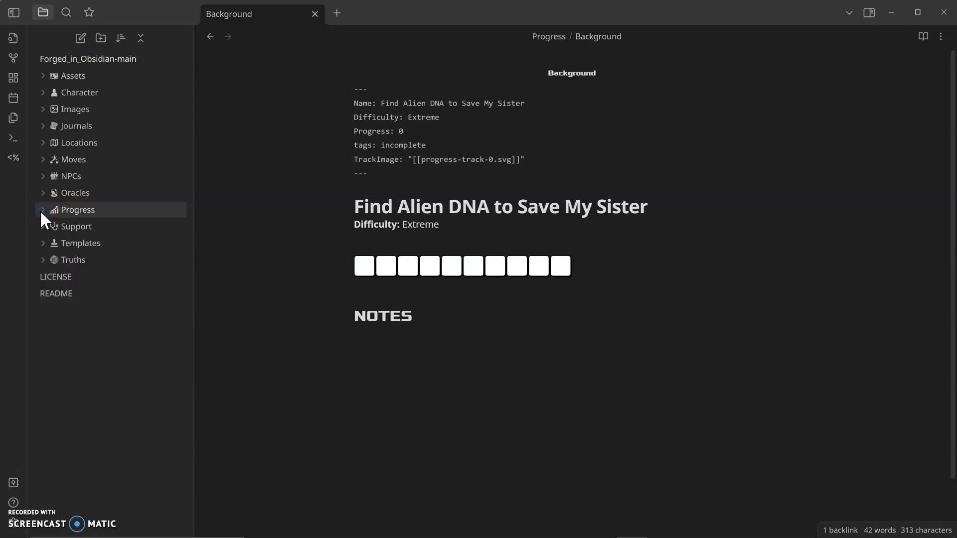
Step: Open Journal 1 from the Journals folder and add the placeholder line lkjasdjf;dsaf;lkjfds;l at the end
left_click(43, 127)
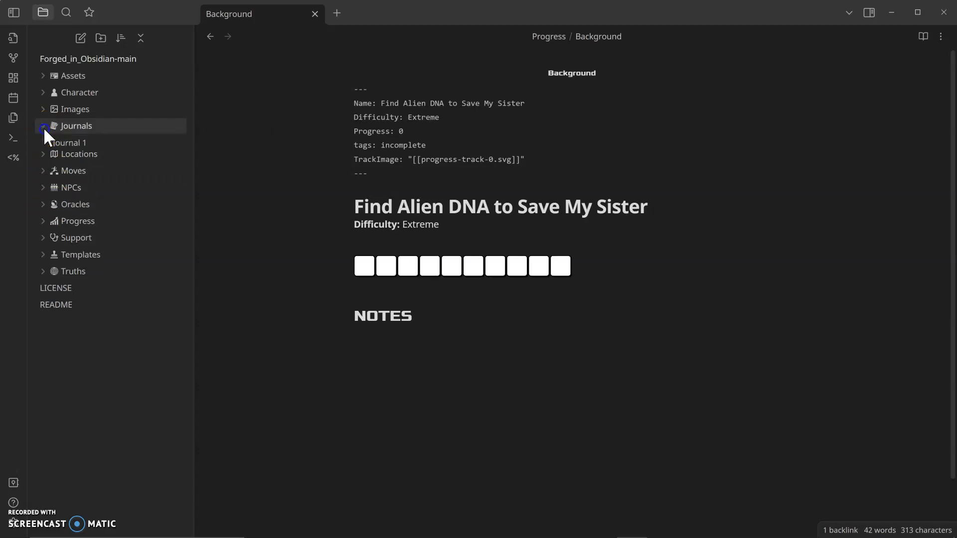
left_click(74, 142)
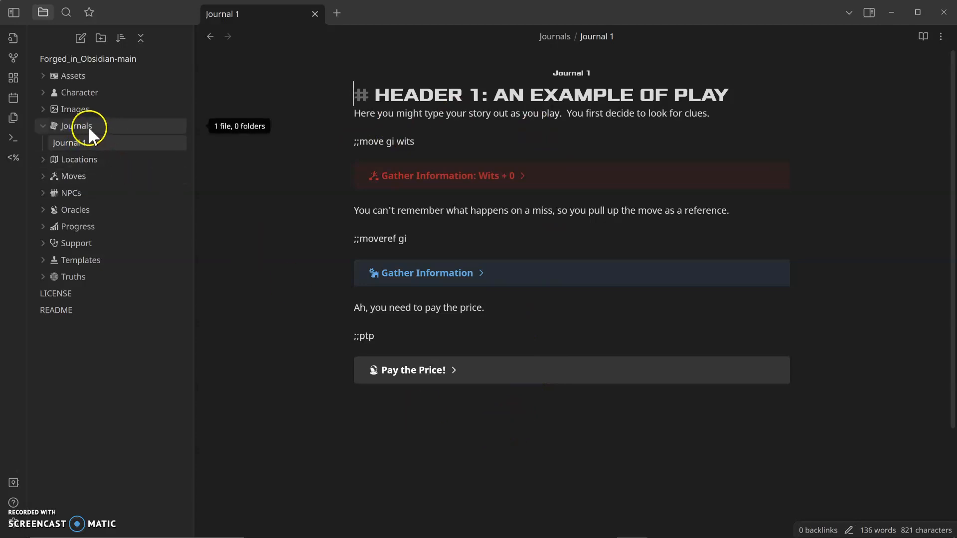
left_click(472, 427)
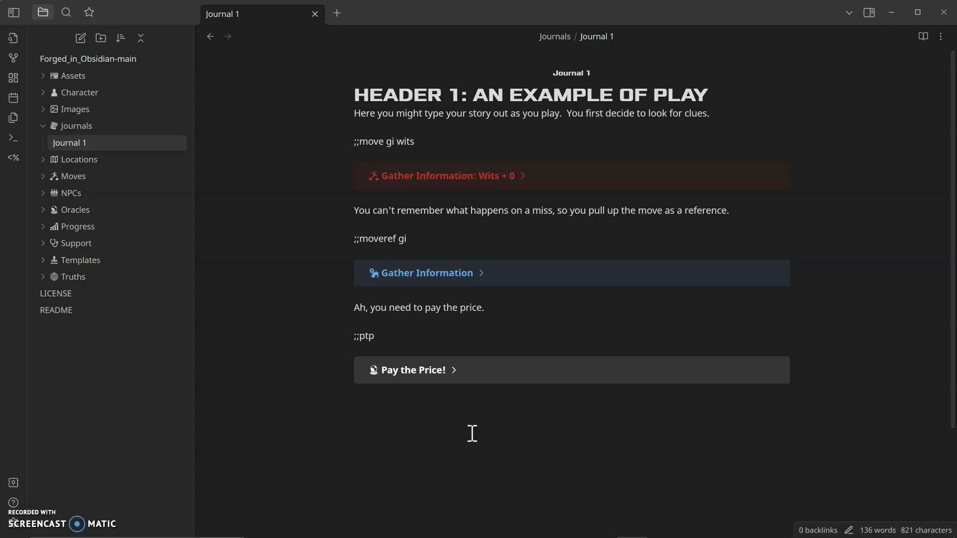
type("lkjasdjf;dsaf;lkjfds;l")
key("Return")
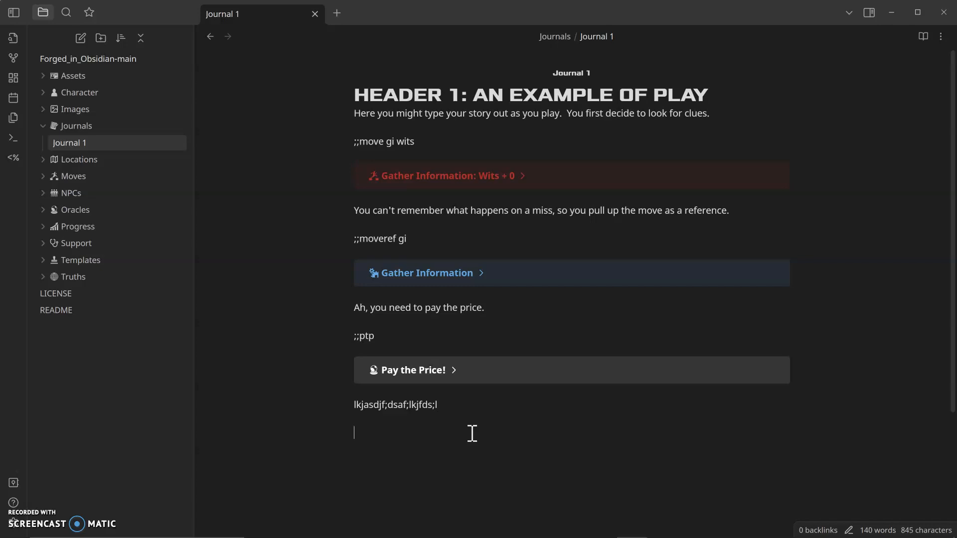
Step: Insert a ;;markprogress command for the Background track, marking progress 3 times
type(";;mark")
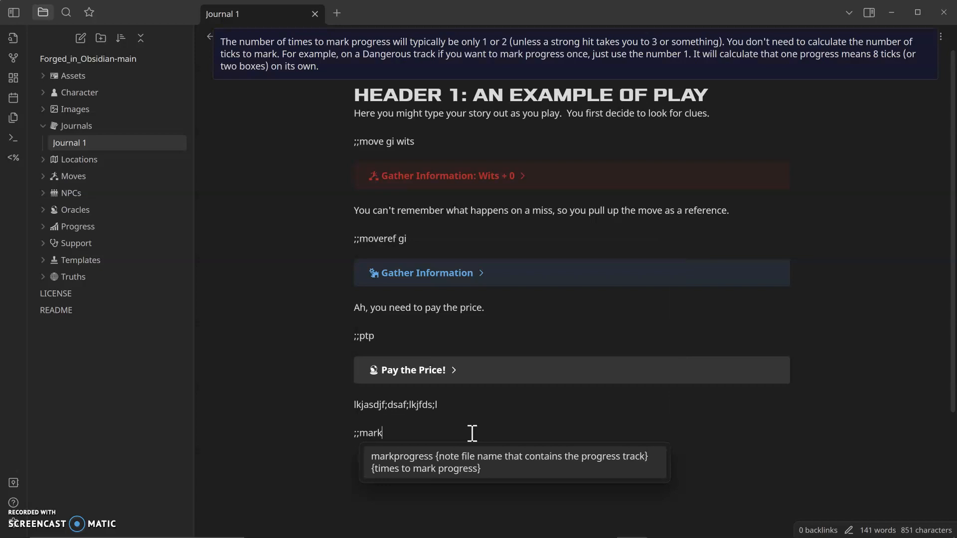
key("Tab")
type("Background")
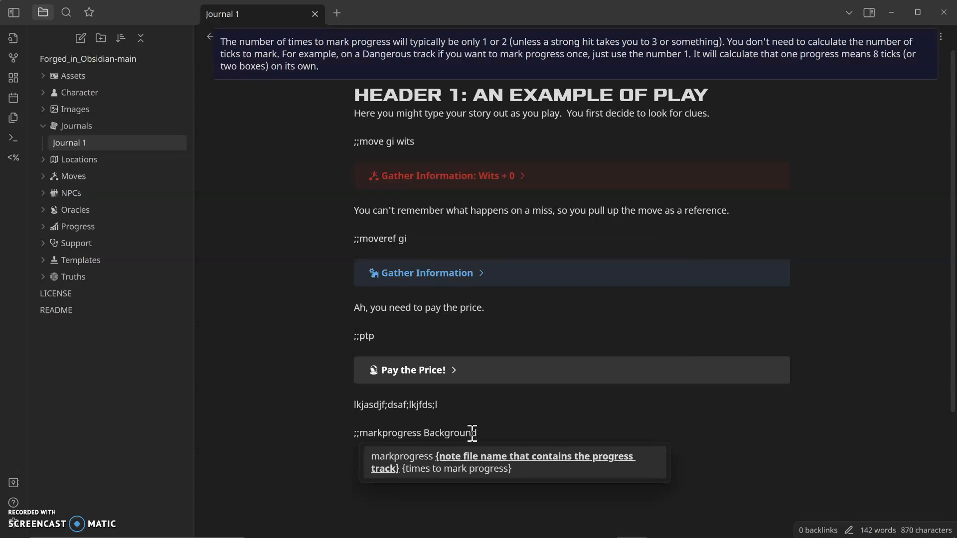
left_click(41, 227)
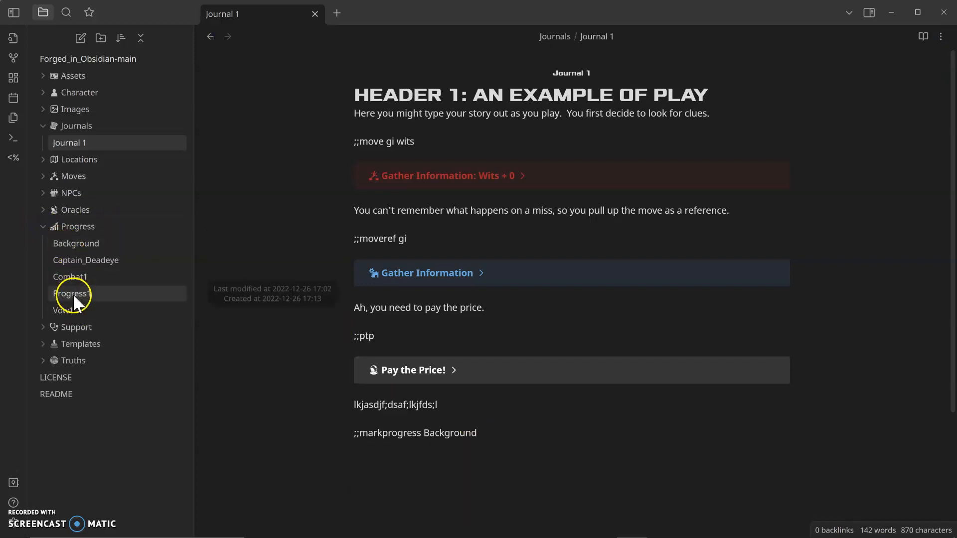
left_click(493, 435)
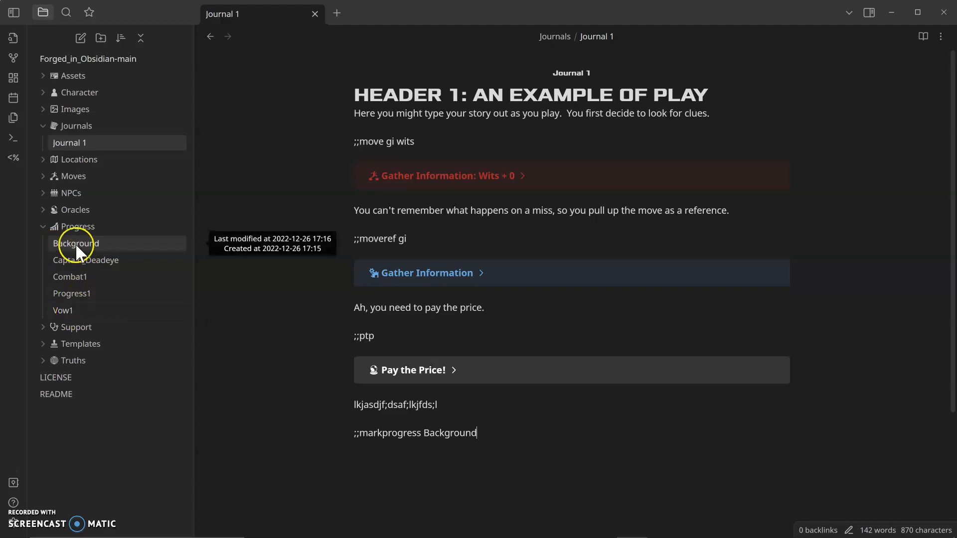
left_click(498, 433)
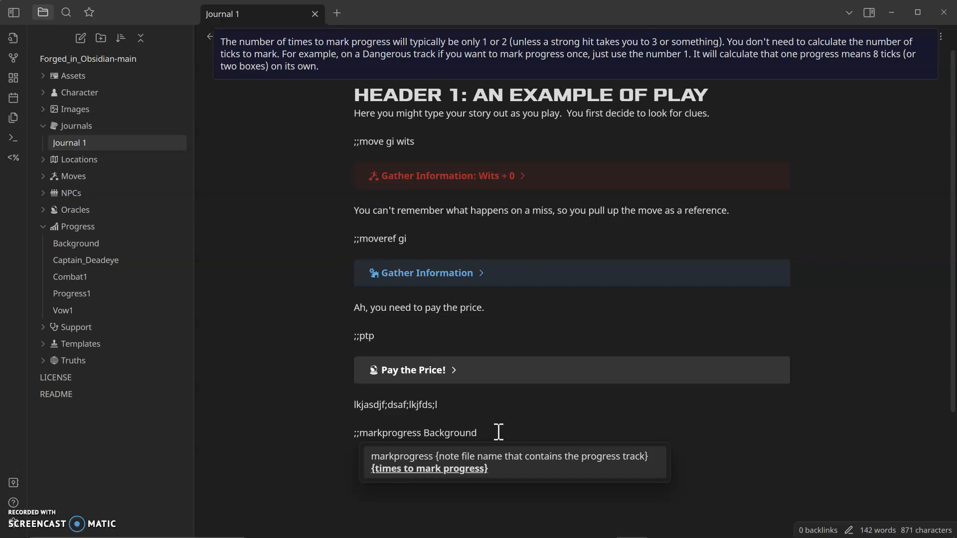
type("3")
key("Return")
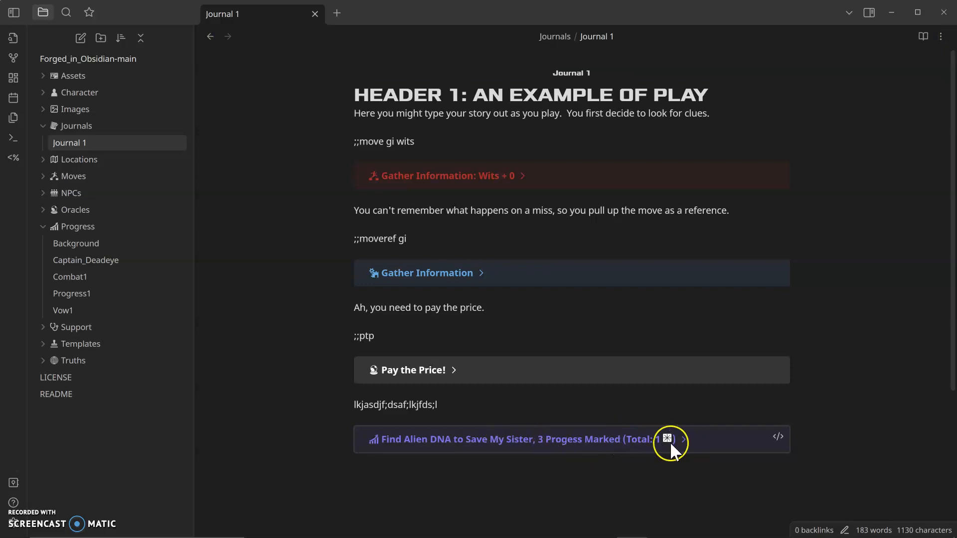
Step: Add the milestone text "Found a datapad with alien info" to the mark-progress result
left_click(684, 438)
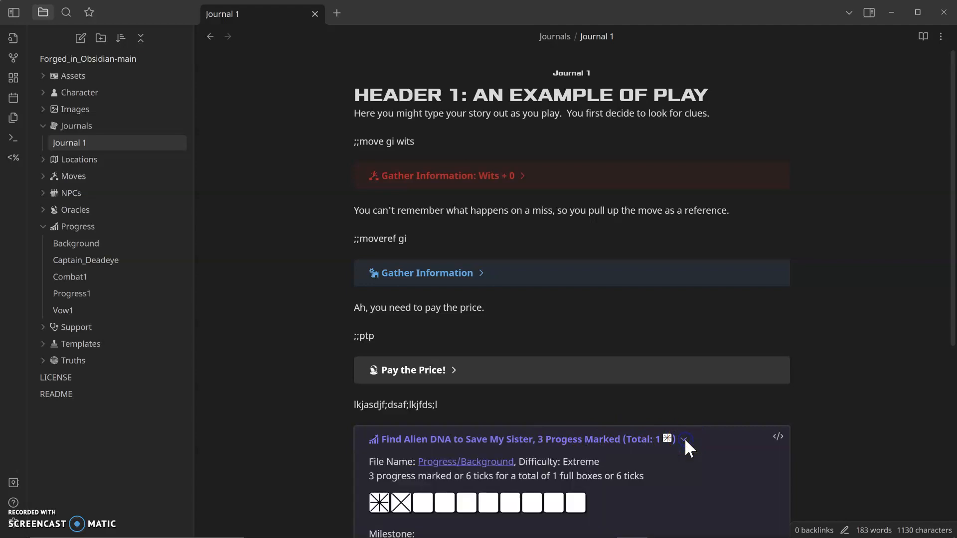
scroll(653, 412, "down", 1)
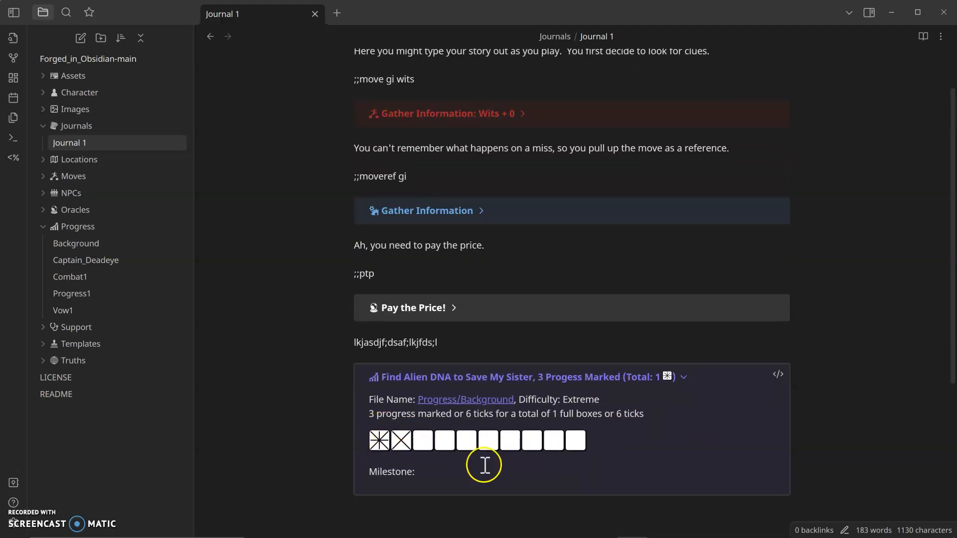
left_click(441, 476)
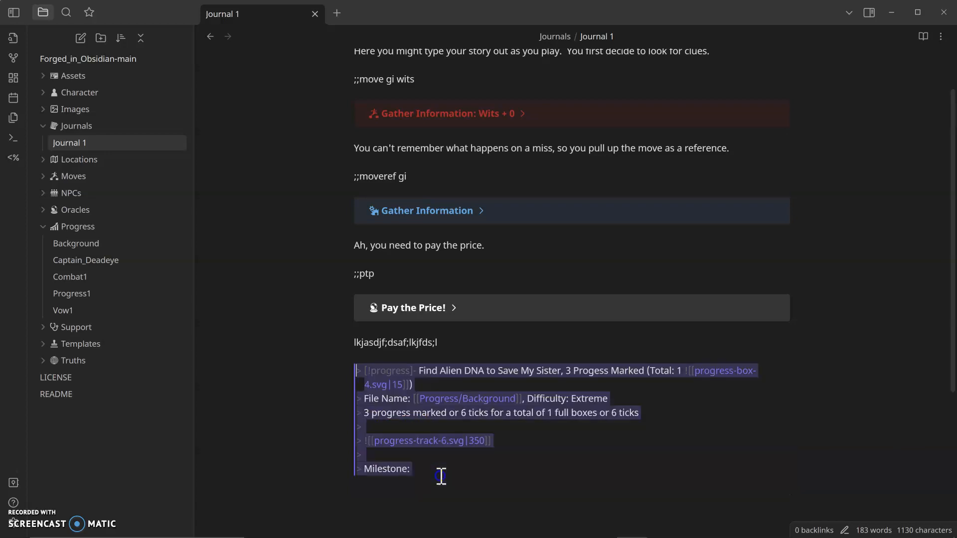
left_click(438, 472)
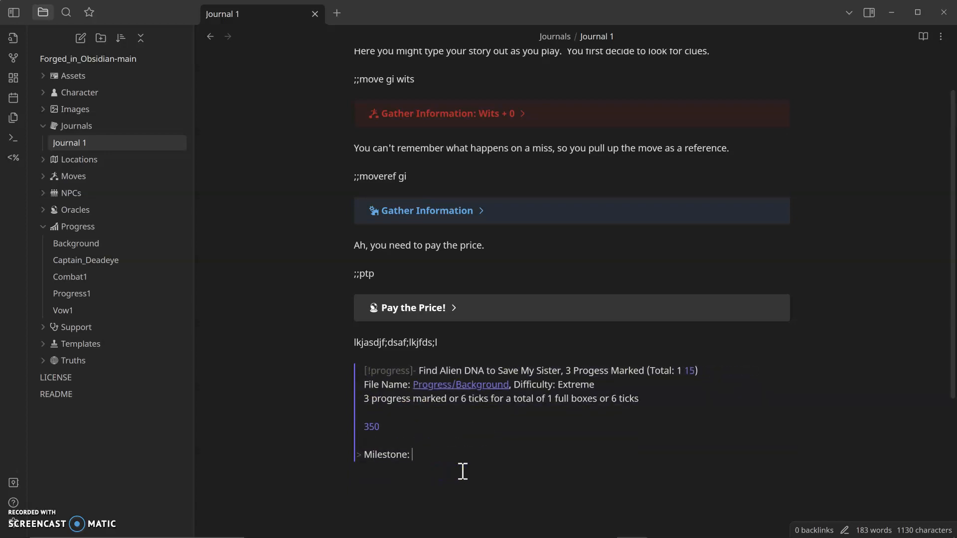
type("Found an")
key("BackSpace")
key("BackSpace")
type("datapad with alien info")
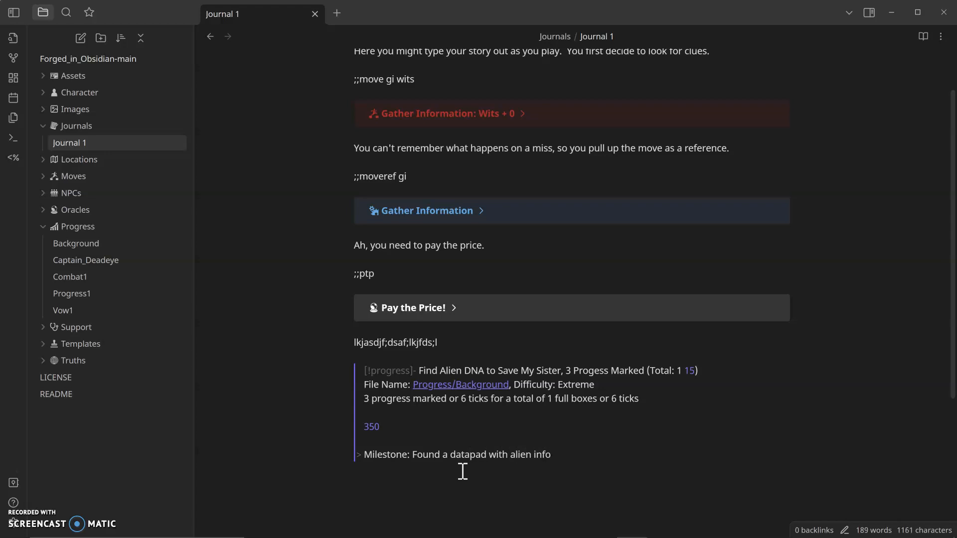
left_click(464, 472)
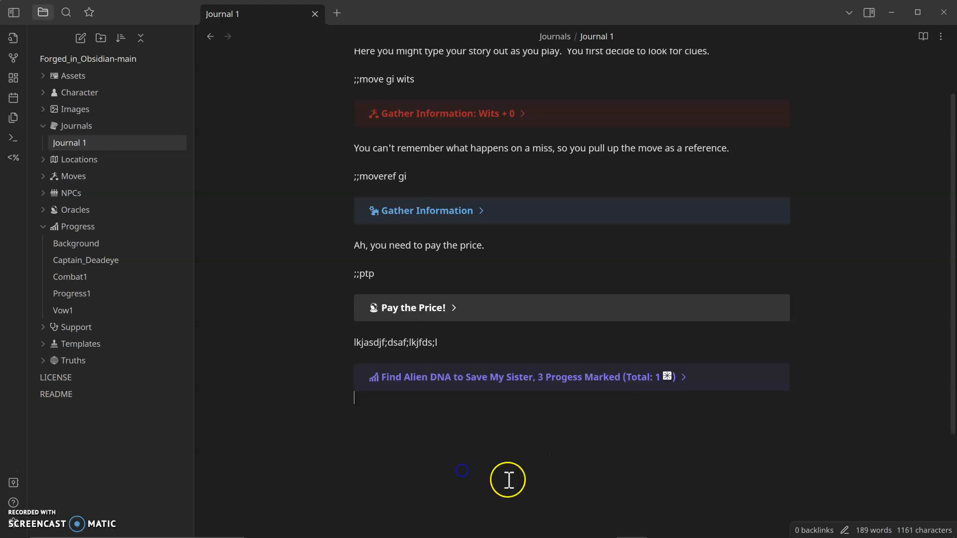
Step: Expand the progress callout to check the saved milestone
left_click(684, 379)
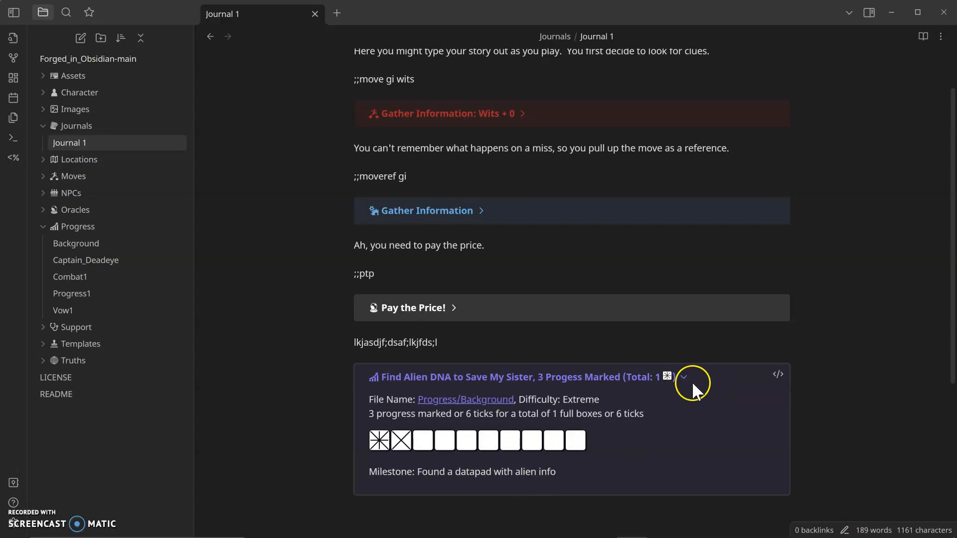
left_click(686, 378)
left_click(590, 453)
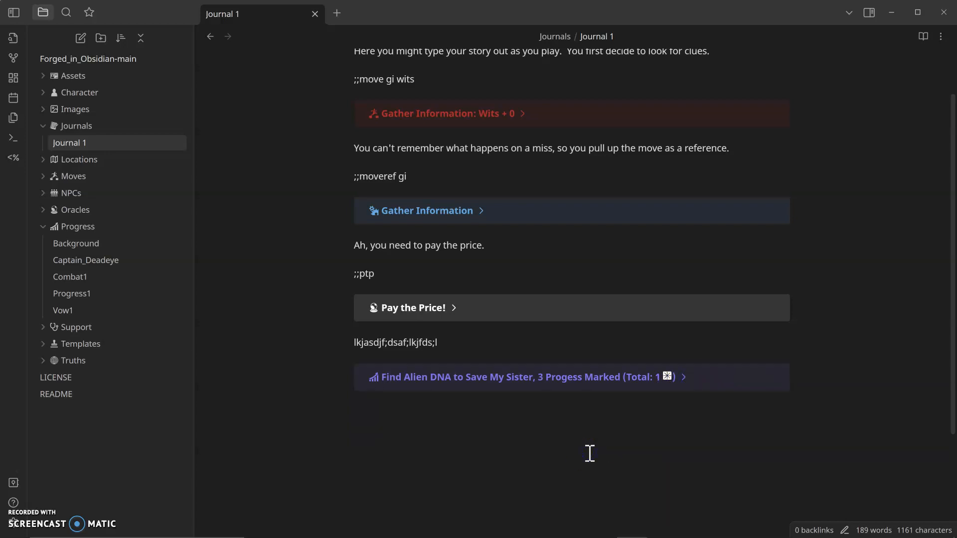
Step: Add another placeholder line, then insert a ;;markprogress command marking the Background track 15 times
type(";lkasdf;ljdsaf")
key("Return")
type(";;")
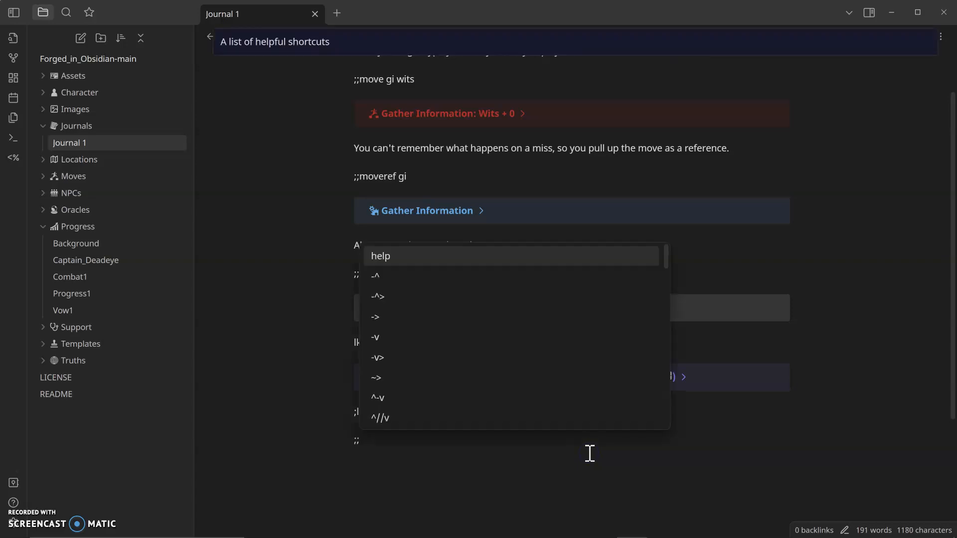
type("markprogress")
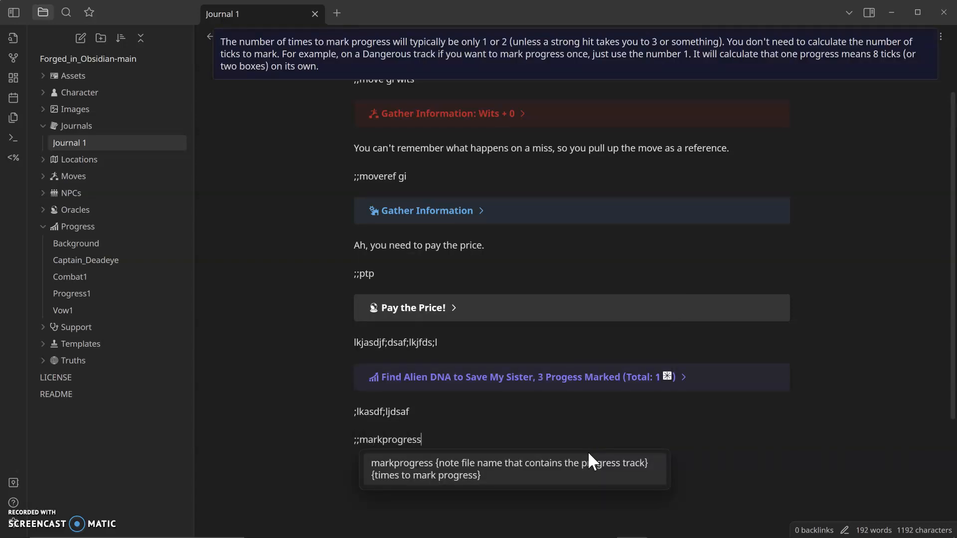
type(" Backg")
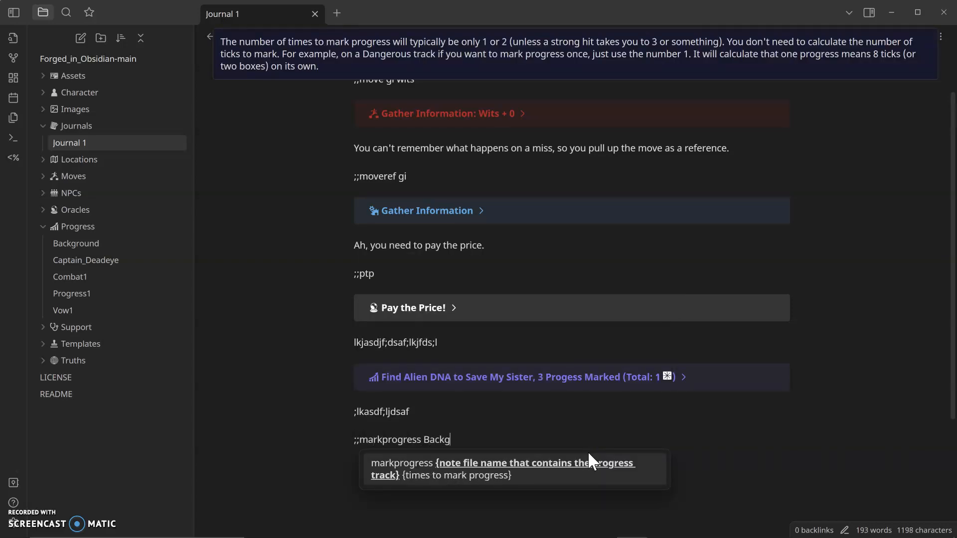
type("round 15")
key("Return")
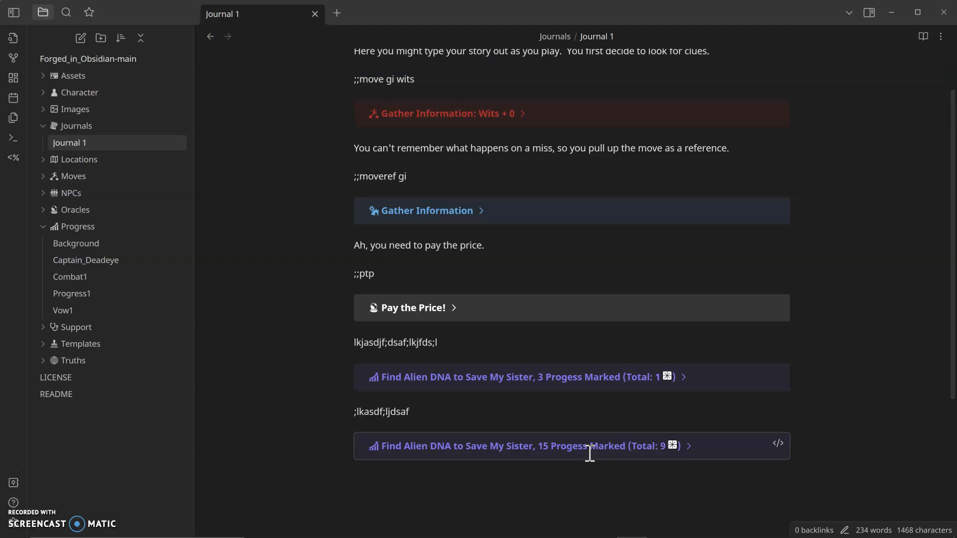
Step: Expand the new 15-progress callout to check the marked track
left_click(700, 451)
left_click(689, 445)
scroll(686, 446, "down", 3)
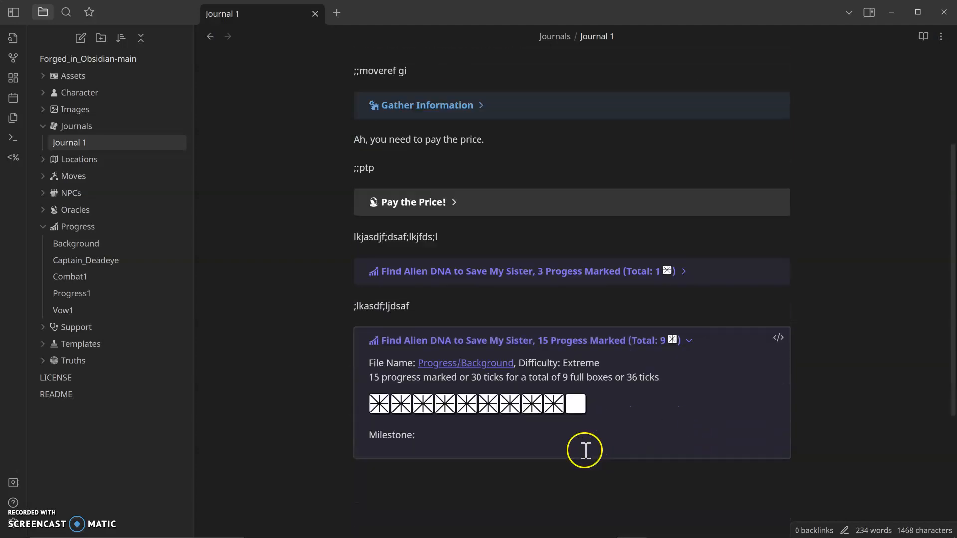
Step: Insert a ;;endprogress command for the Background track on a new line below the callout
left_click(584, 451)
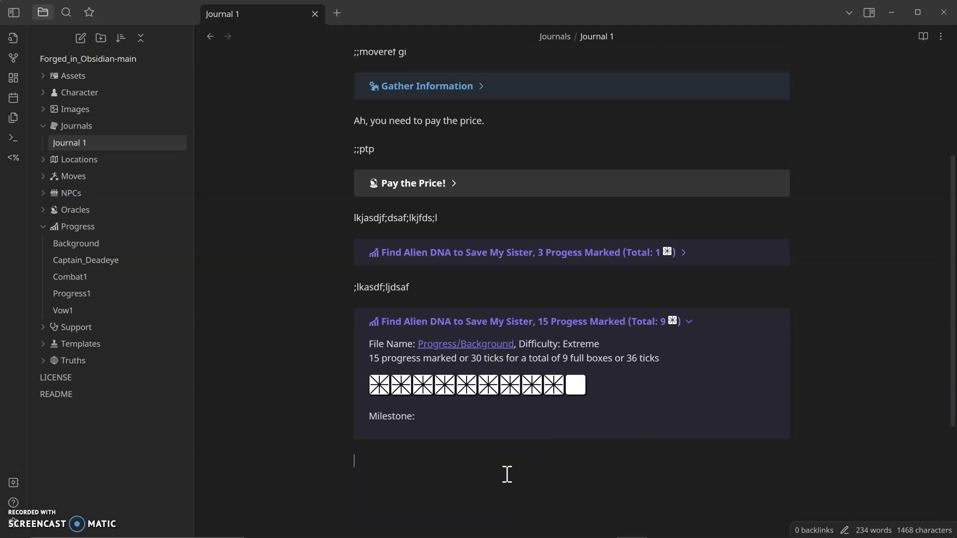
type(";;")
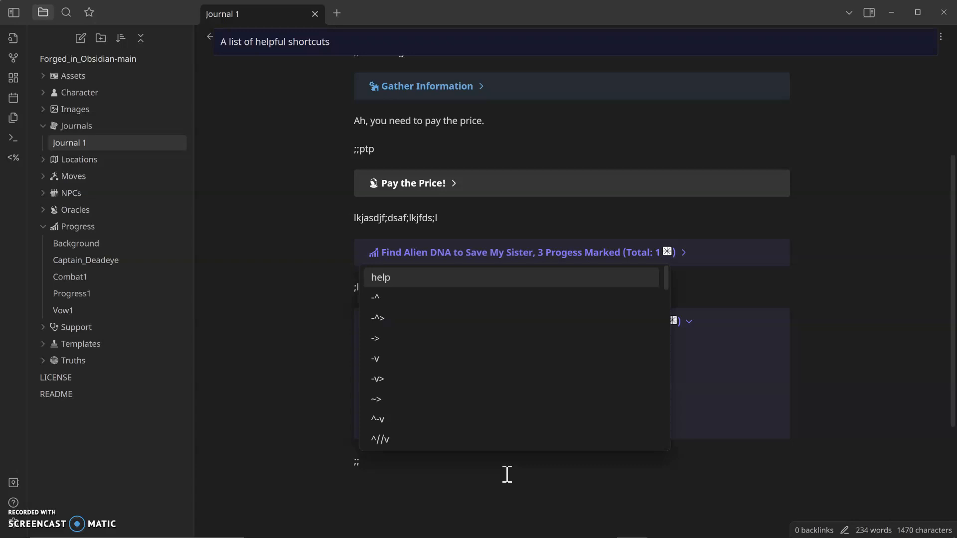
type("en")
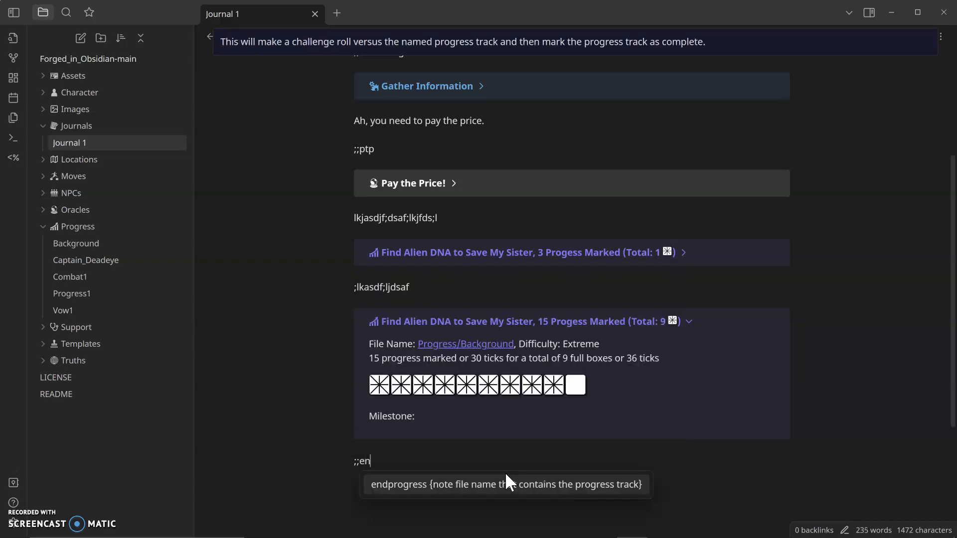
type("dprogress Background")
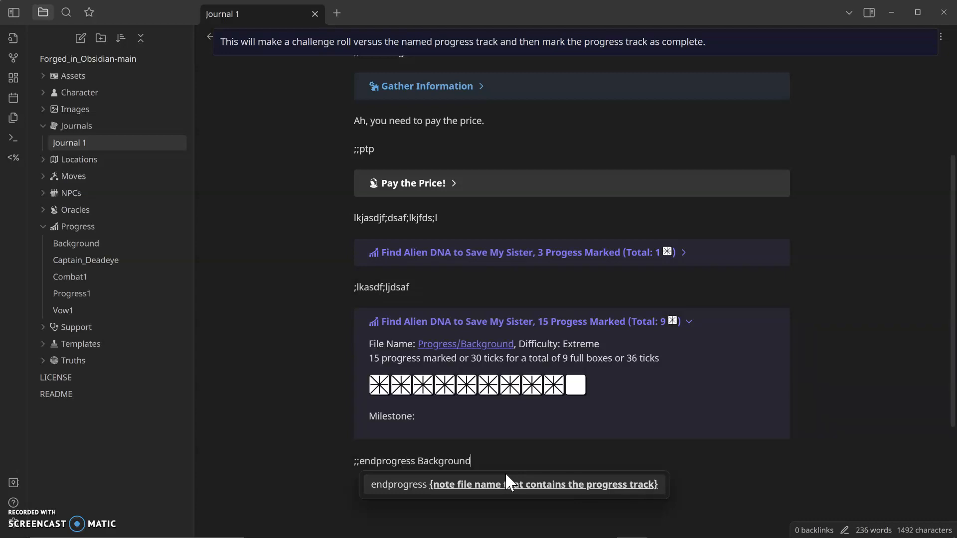
key("Return")
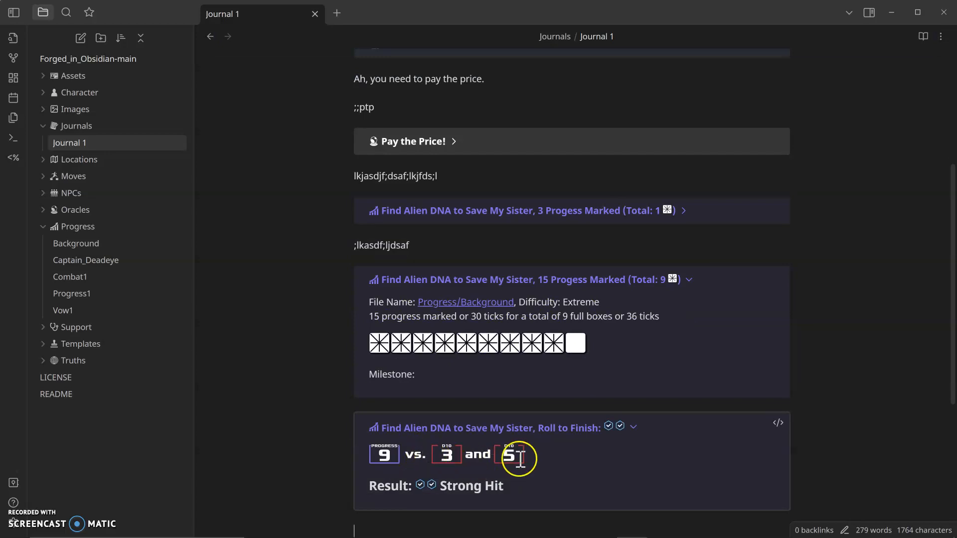
scroll(577, 450, "down", 2)
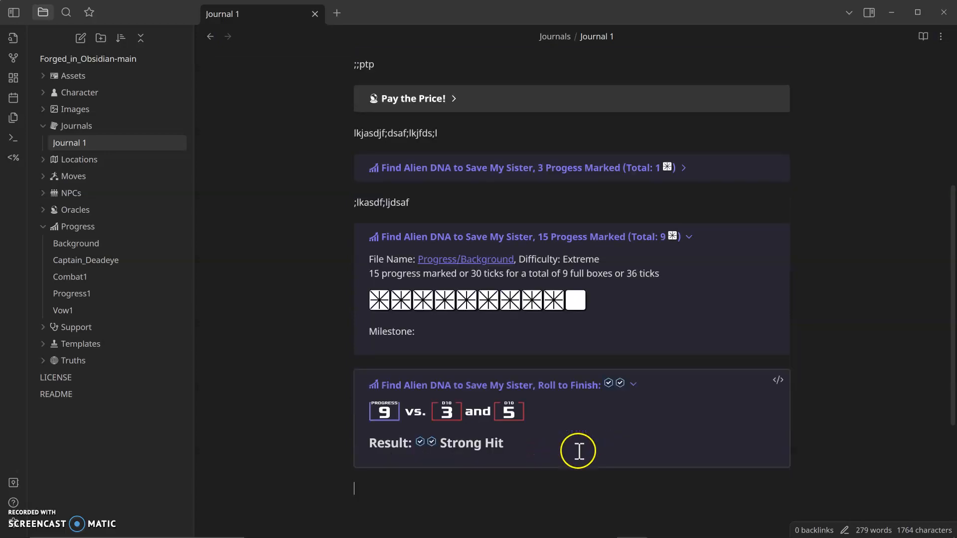
left_click(545, 492)
left_click(547, 492)
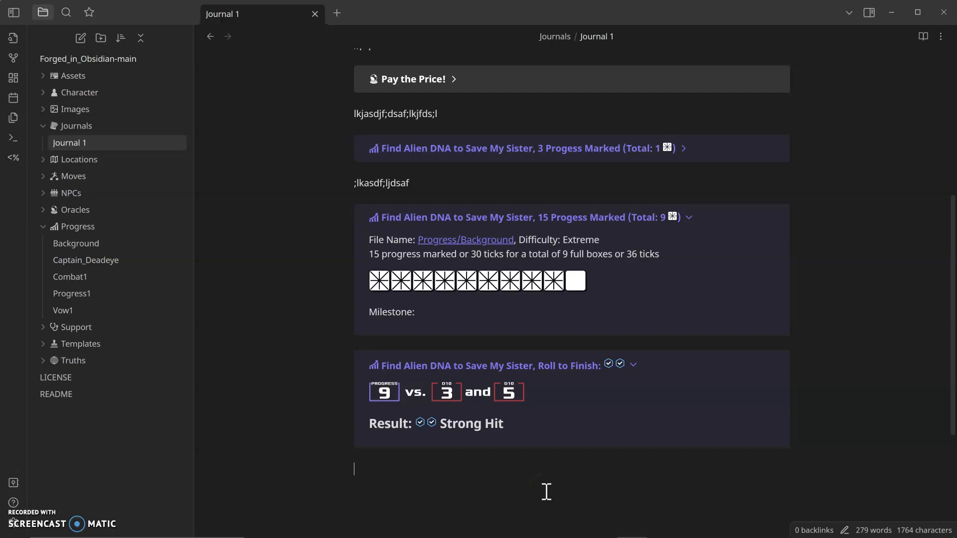
left_click(546, 481)
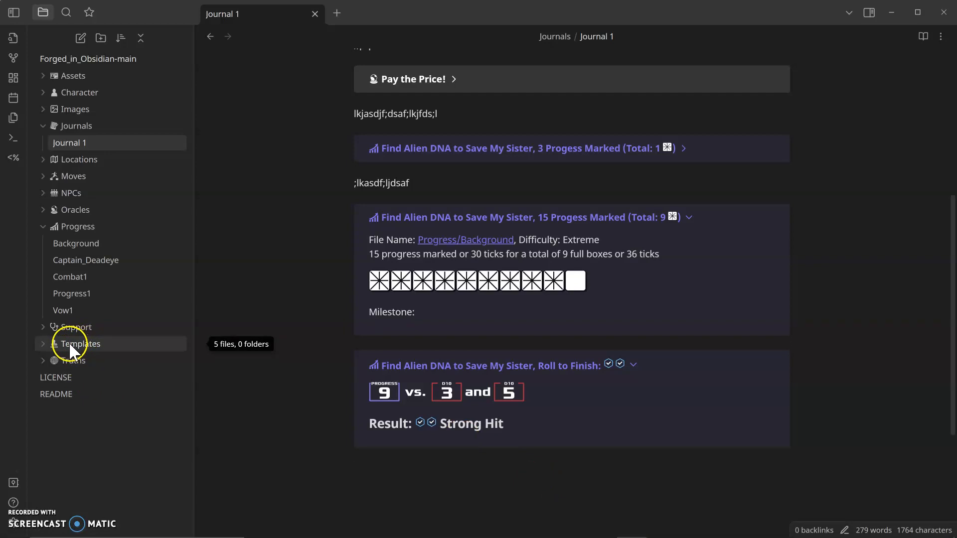
Step: Open the README and read through the summary of Inline Script commands
left_click(69, 391)
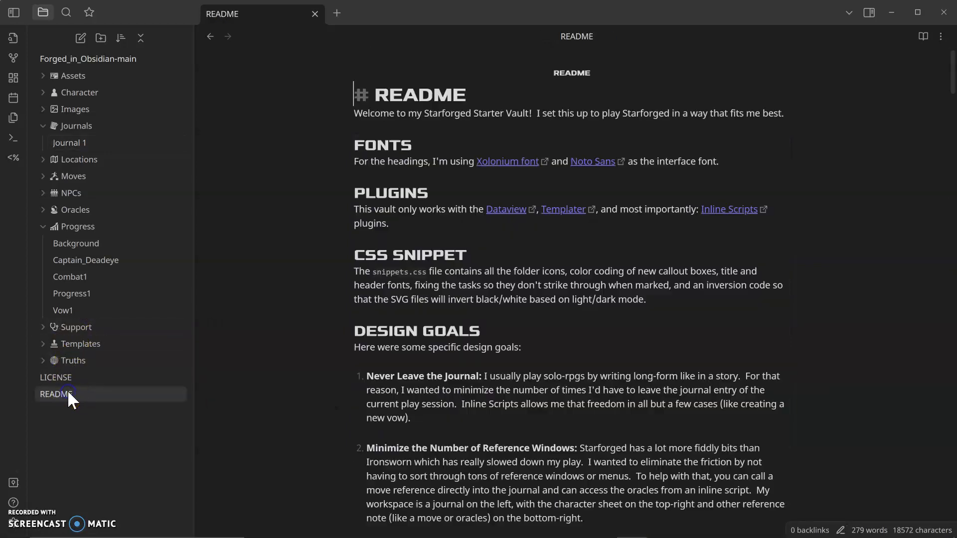
scroll(481, 319, "down", 7)
scroll(483, 321, "down", 15)
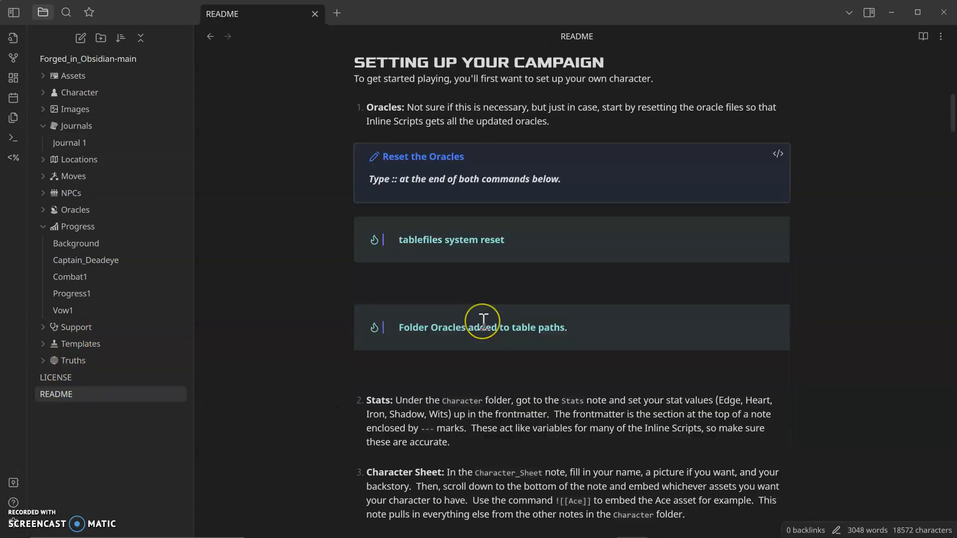
scroll(483, 322, "down", 9)
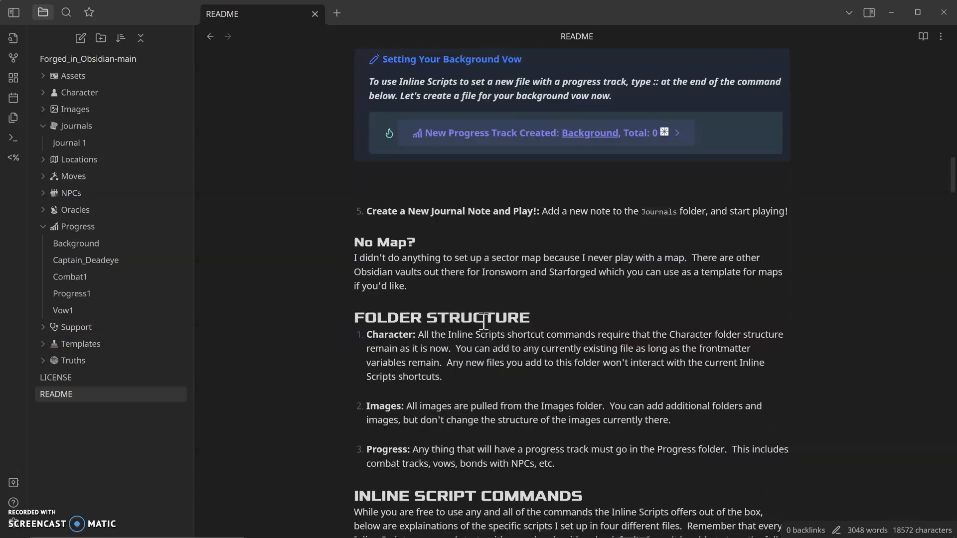
scroll(458, 329, "down", 2)
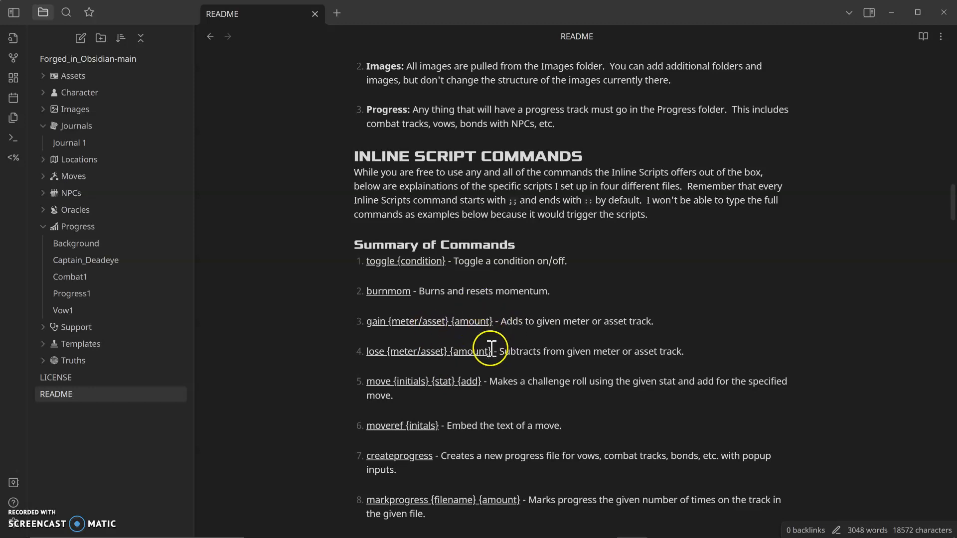
scroll(499, 355, "down", 1)
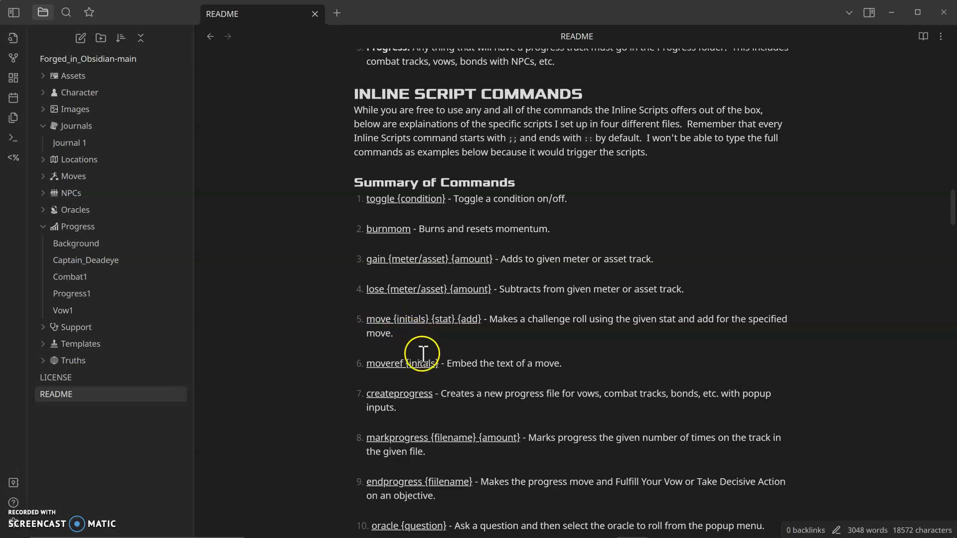
scroll(422, 354, "down", 1)
scroll(423, 391, "down", 1)
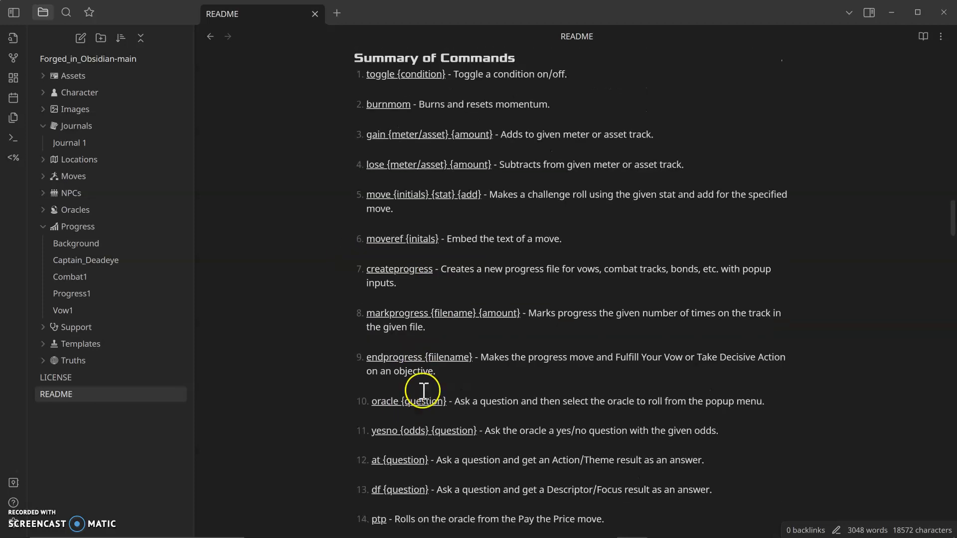
scroll(423, 399, "down", 1)
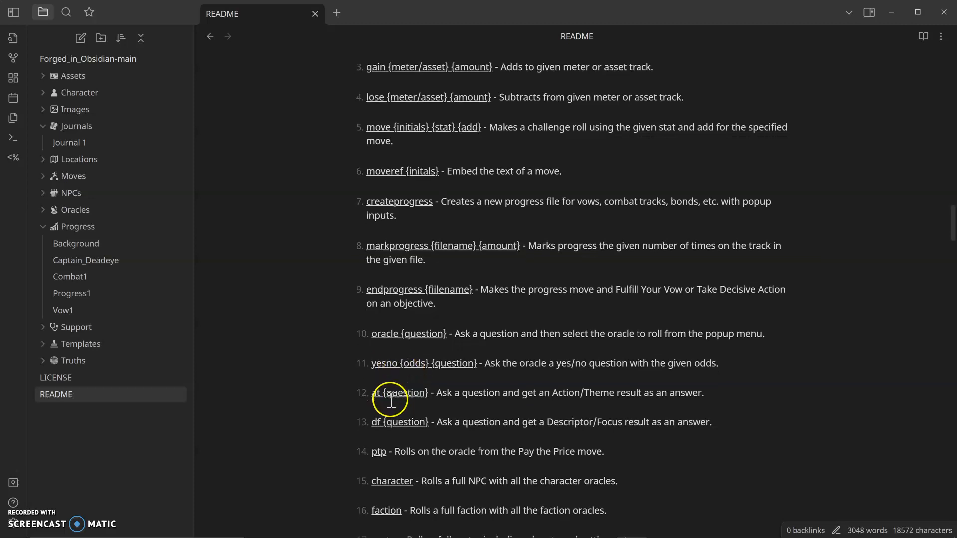
scroll(389, 394, "down", 1)
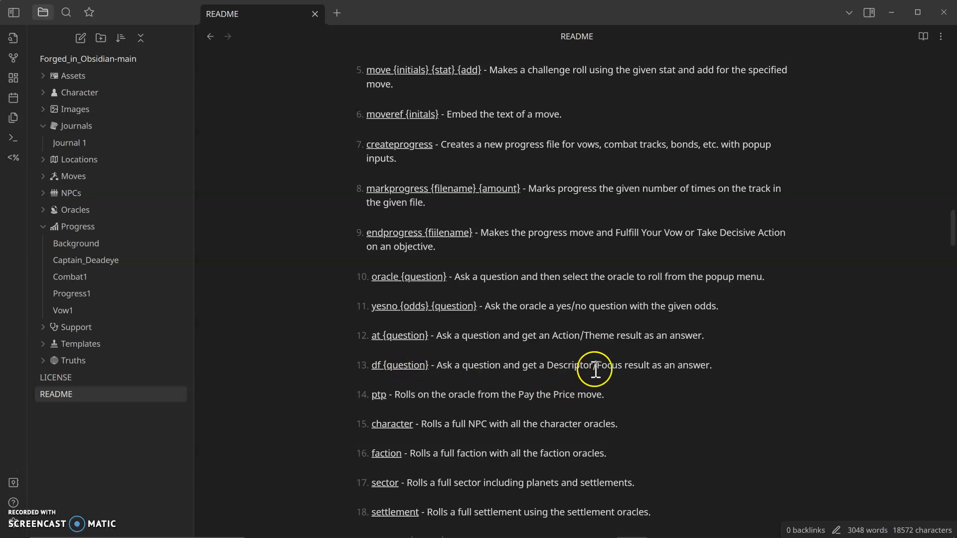
scroll(466, 354, "down", 2)
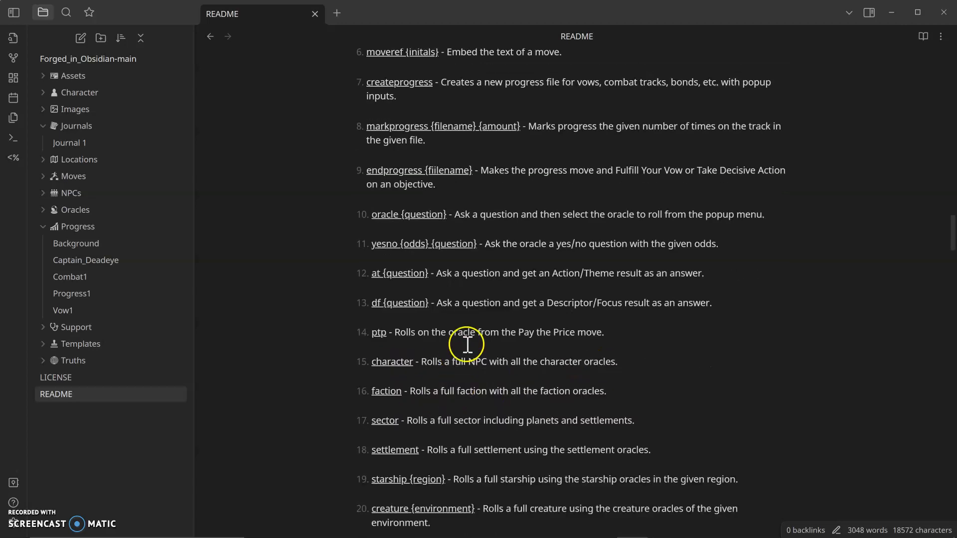
scroll(465, 364, "down", 2)
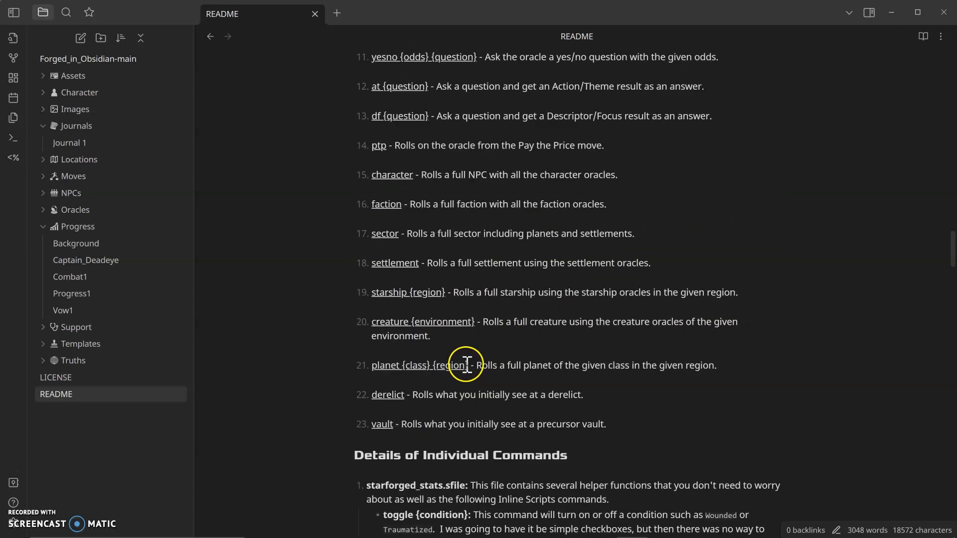
scroll(459, 367, "up", 1)
scroll(443, 234, "down", 3)
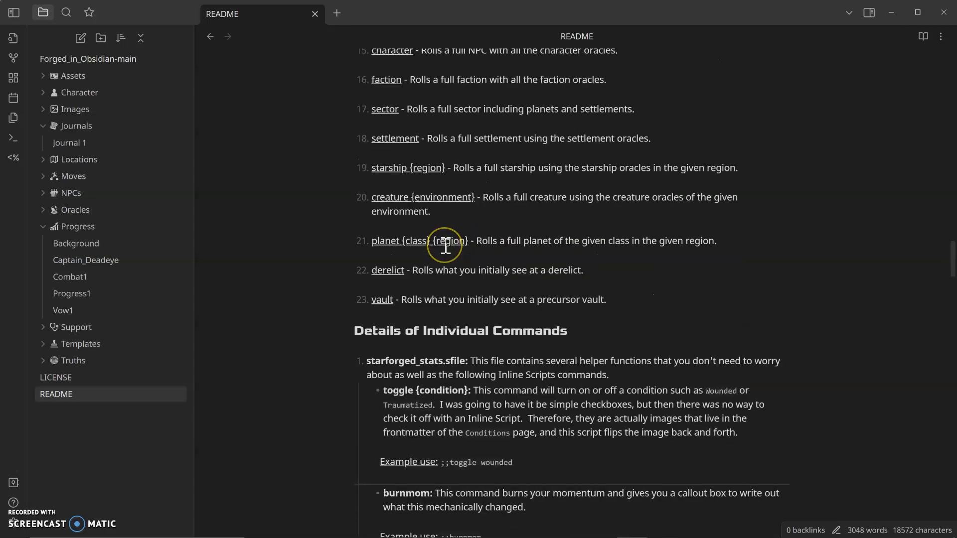
scroll(446, 248, "up", 2)
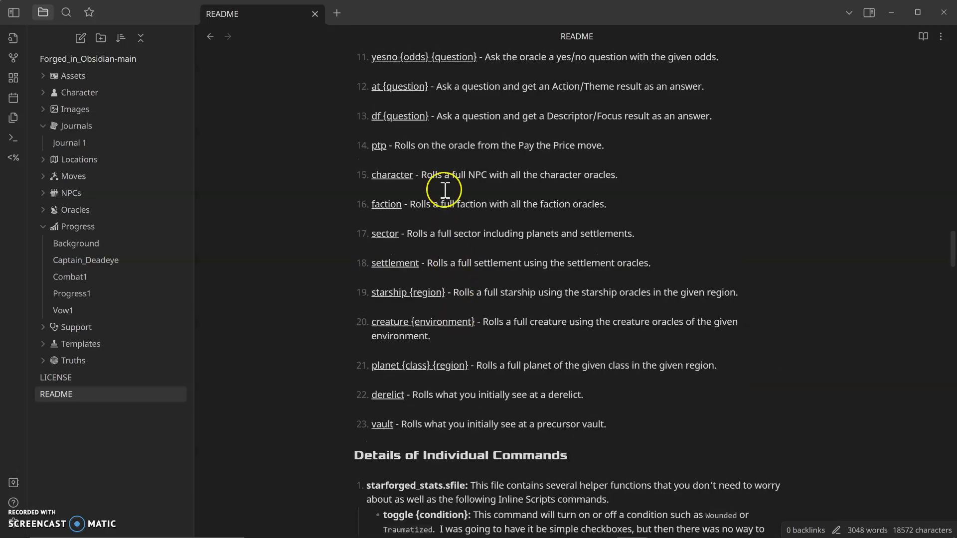
scroll(458, 261, "up", 2)
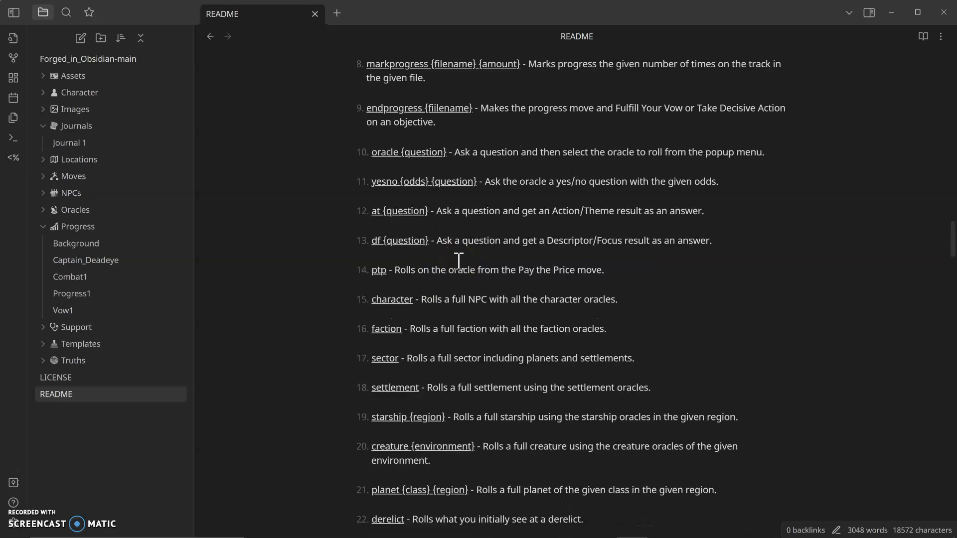
scroll(458, 260, "down", 6)
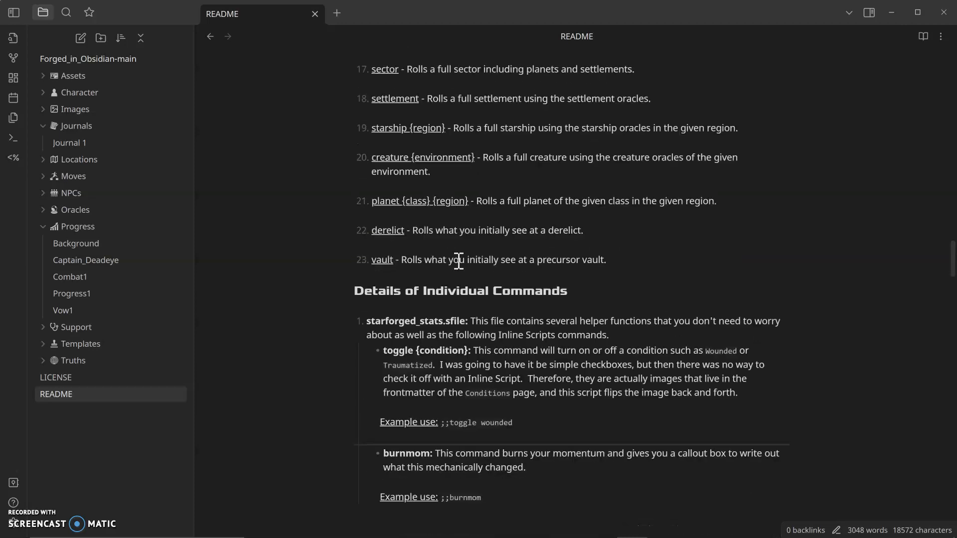
scroll(576, 358, "down", 1)
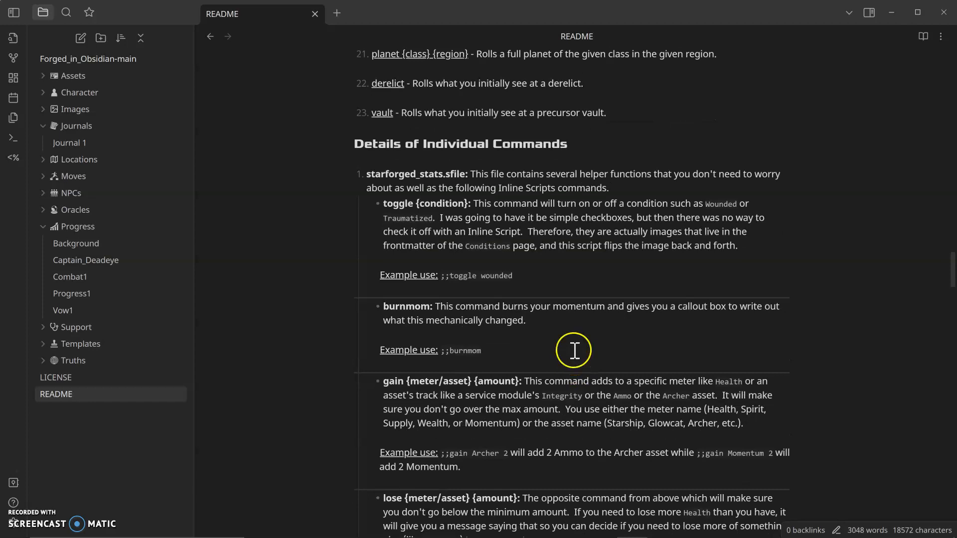
scroll(574, 350, "down", 3)
scroll(568, 330, "down", 10)
scroll(568, 330, "up", 2)
scroll(569, 331, "up", 12)
scroll(568, 330, "up", 6)
scroll(567, 330, "up", 2)
scroll(567, 331, "down", 1)
scroll(567, 330, "up", 1)
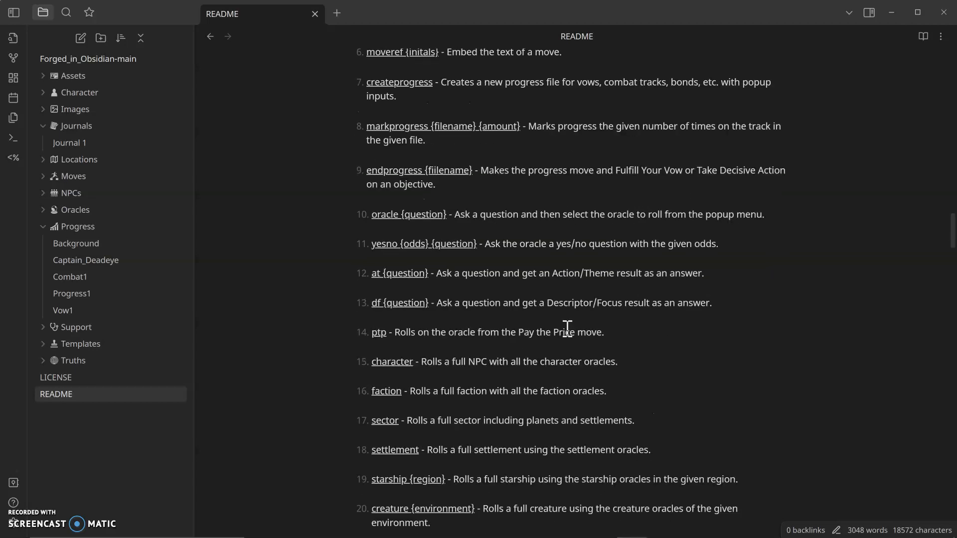
Step: Return to Journal 1 and insert a ;;planet command with class RANDOM and region ter at the end
left_click(79, 145)
scroll(531, 349, "down", 5)
left_click(531, 392)
scroll(528, 398, "down", 1)
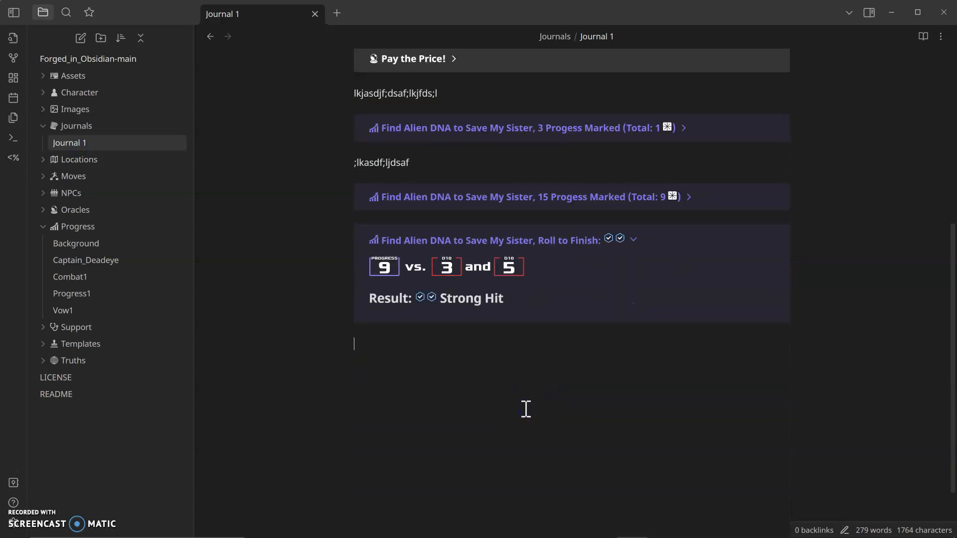
type(";;p")
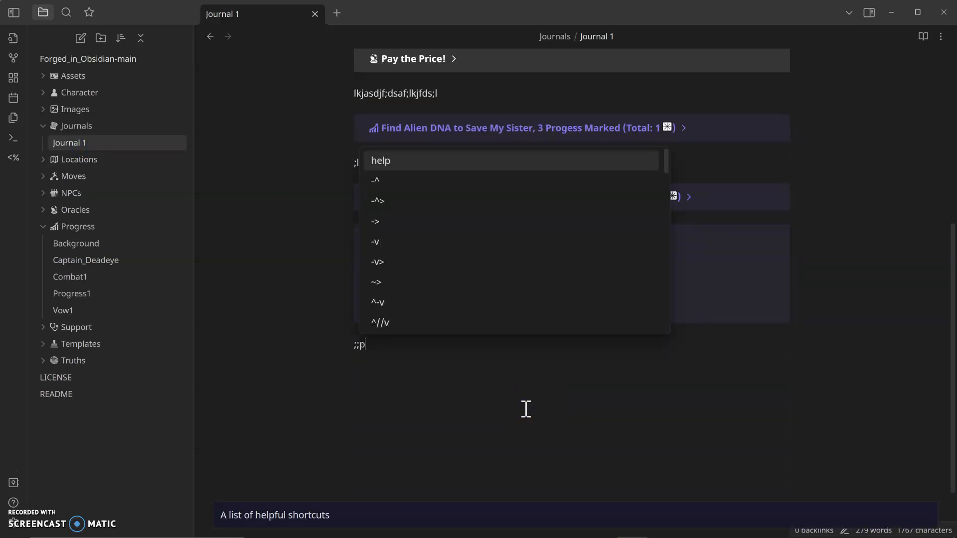
type("lane")
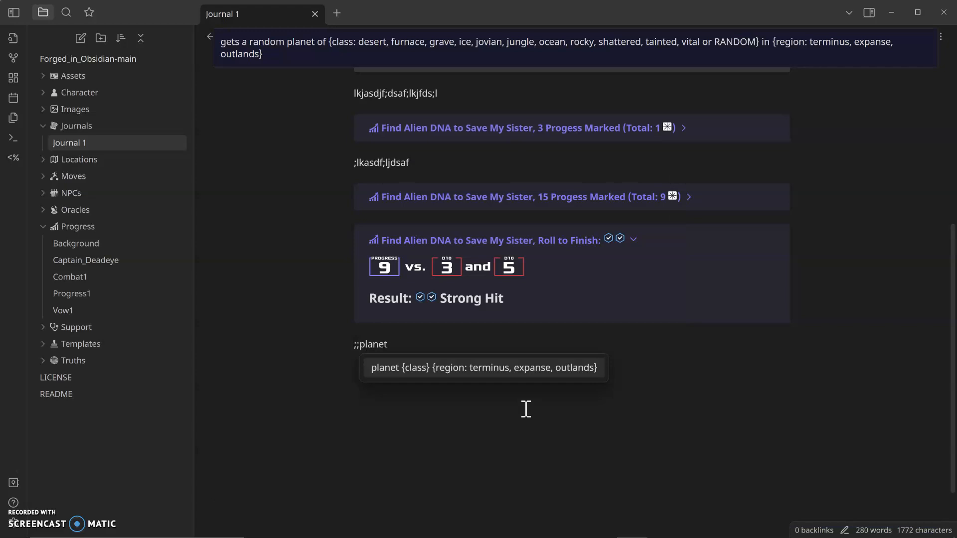
type("t")
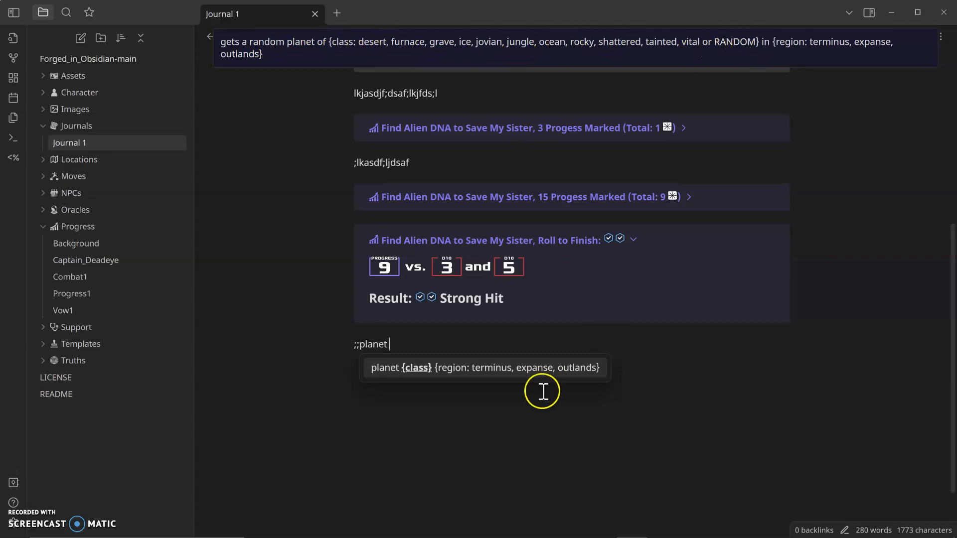
type("RANDOM")
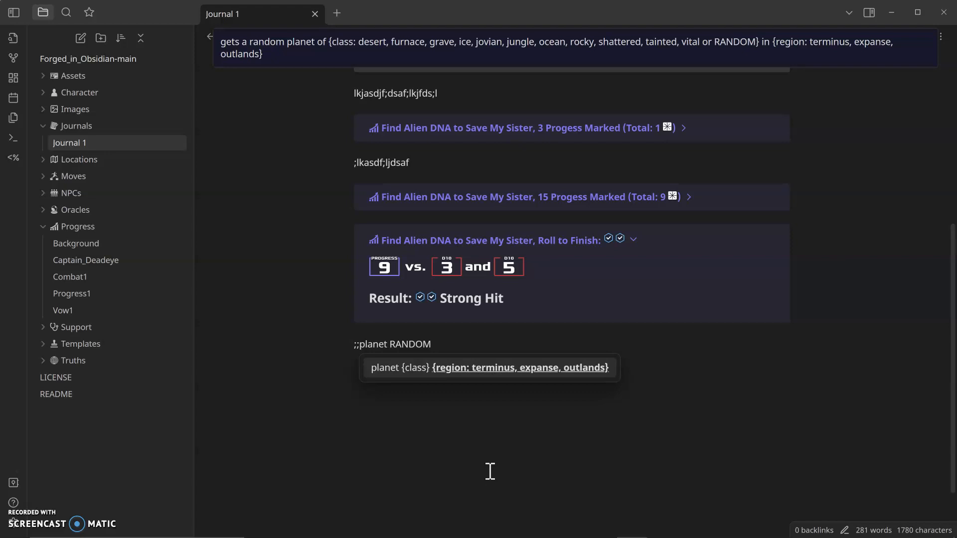
type("terminus:")
key("Return")
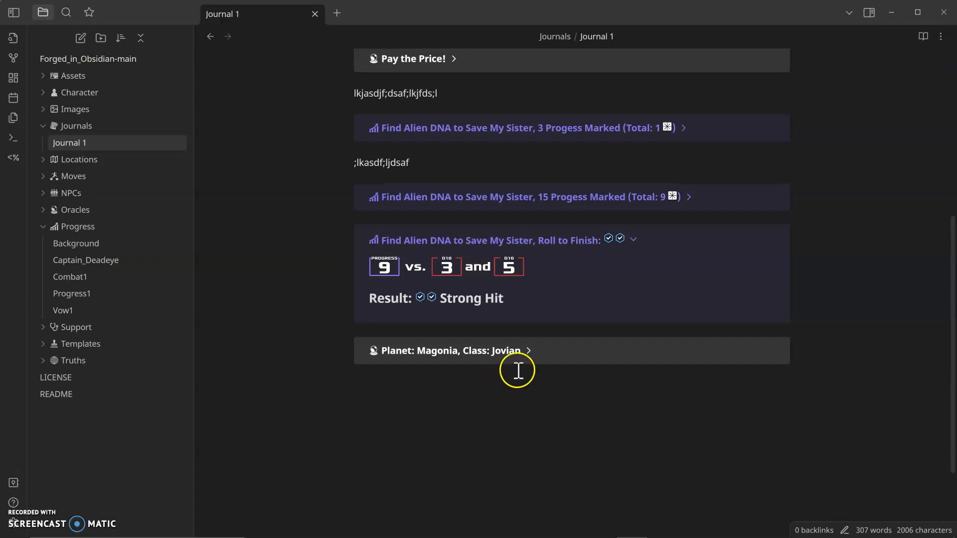
Step: Expand the planet callout to read its details, then collapse it again
left_click(527, 351)
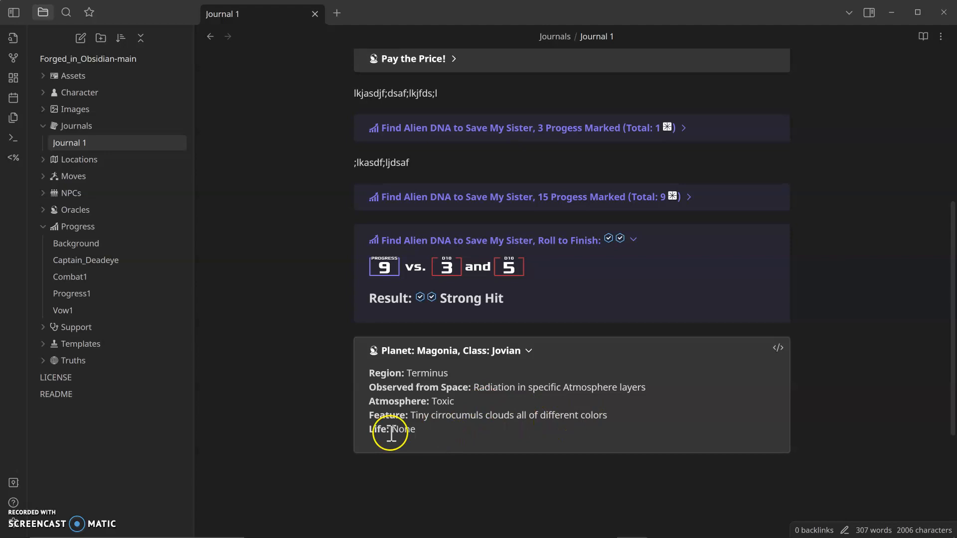
left_click(529, 351)
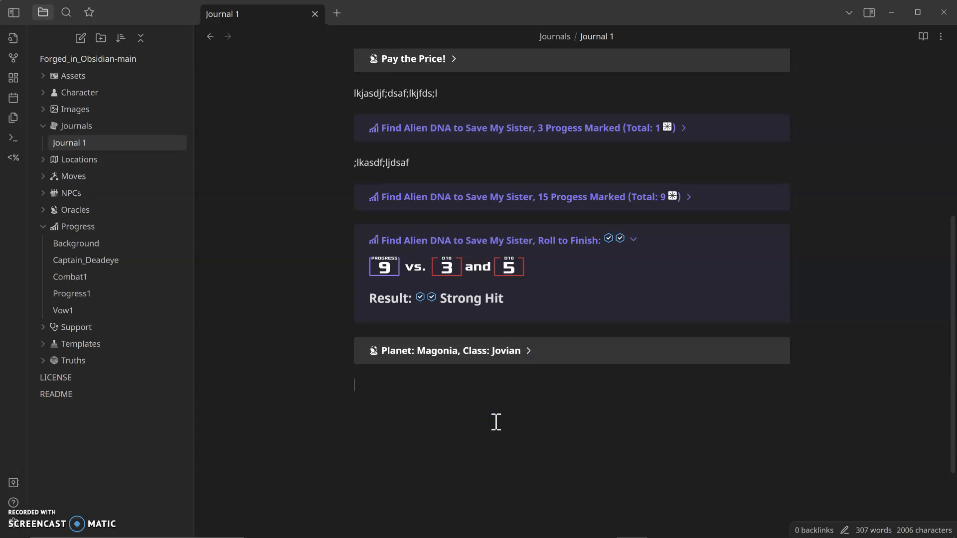
Step: Start a ;;ptp command on a new line below the planet callout
type(";;ptp")
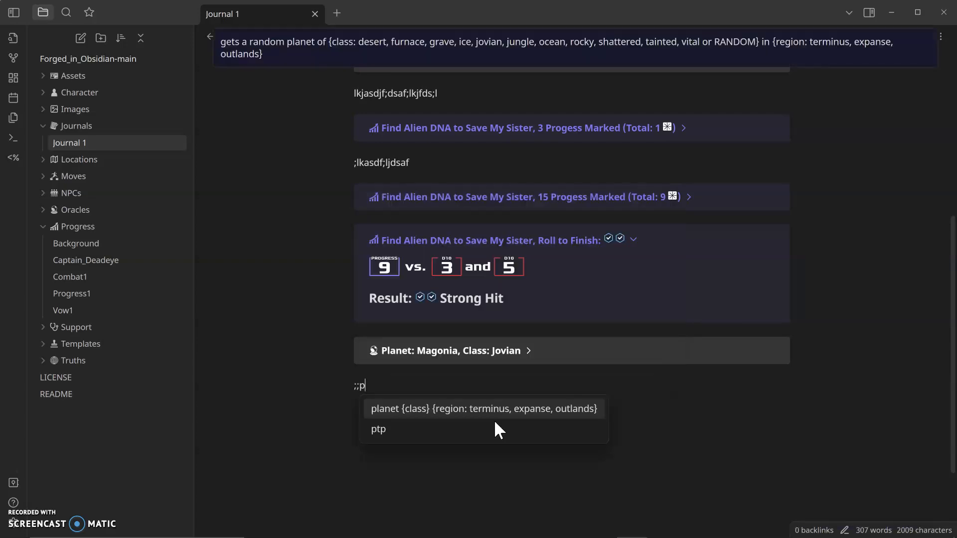
type("::")
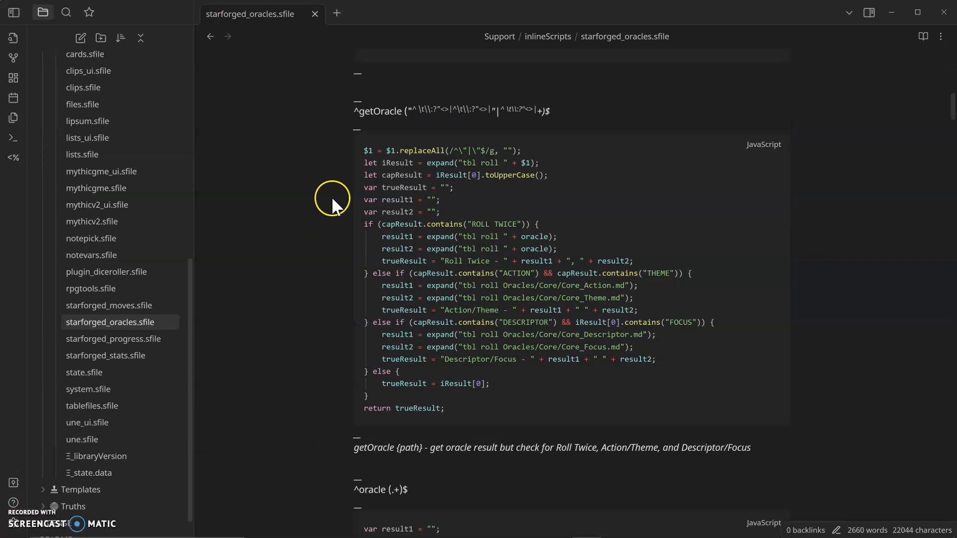
Step: In starforged_oracles.sfile, replace $1 with oracle at the start of the getOracle script's first line
left_click_drag(376, 148, 362, 151)
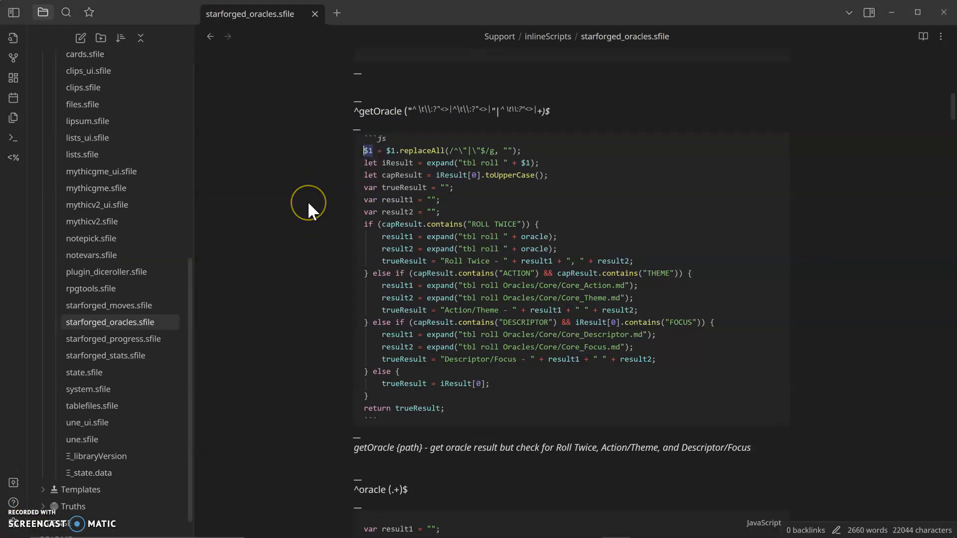
type("oracle")
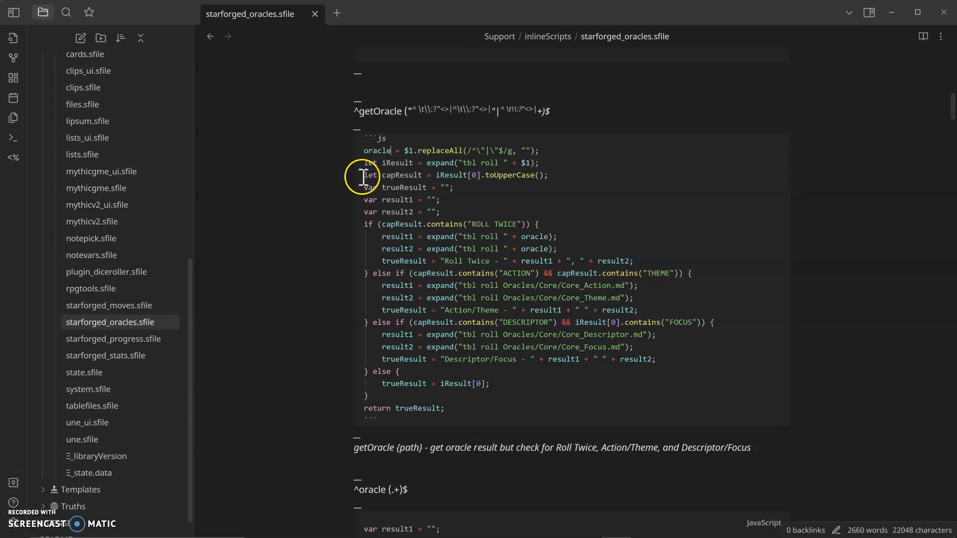
double_click(534, 237)
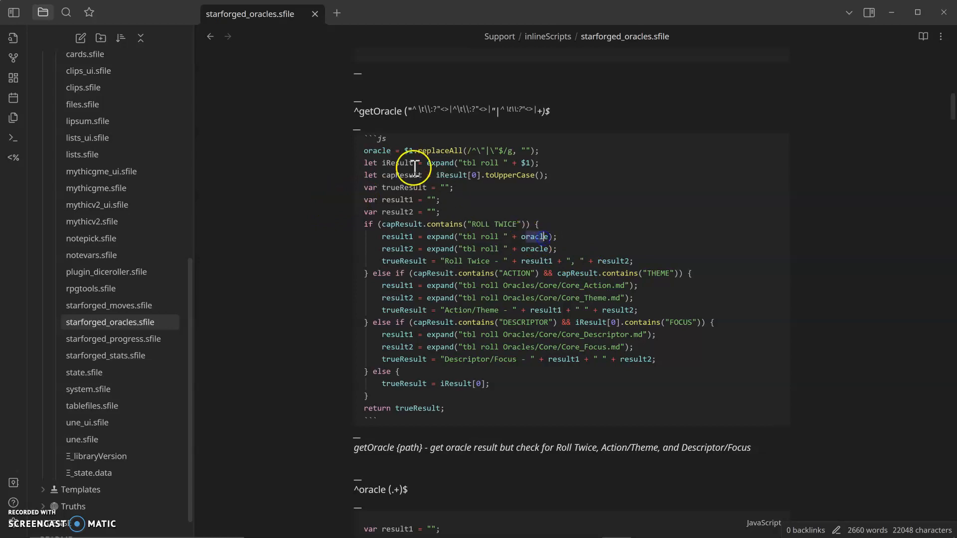
left_click(394, 151)
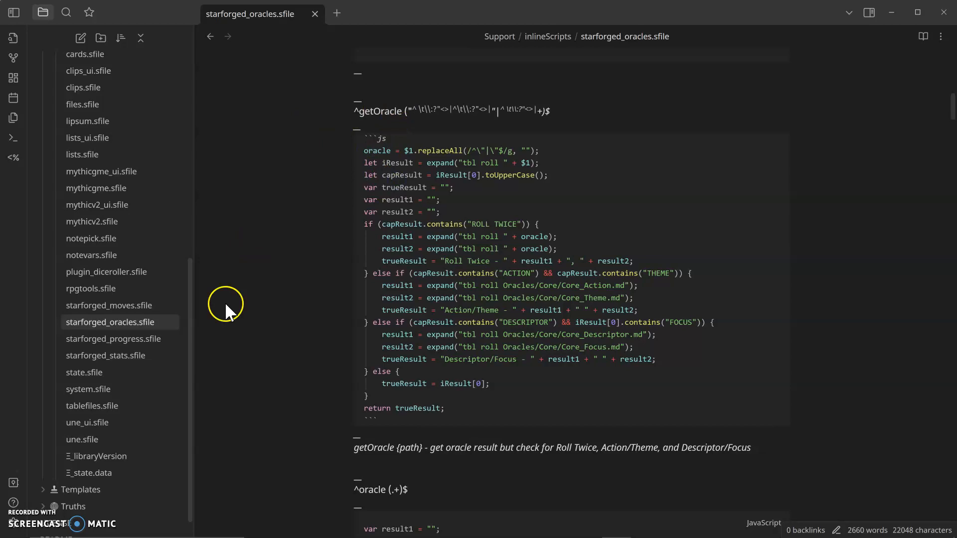
Step: Return to Journal 1 and complete the ;;ptp command to roll a Pay the Price result
left_click_drag(188, 314, 192, 124)
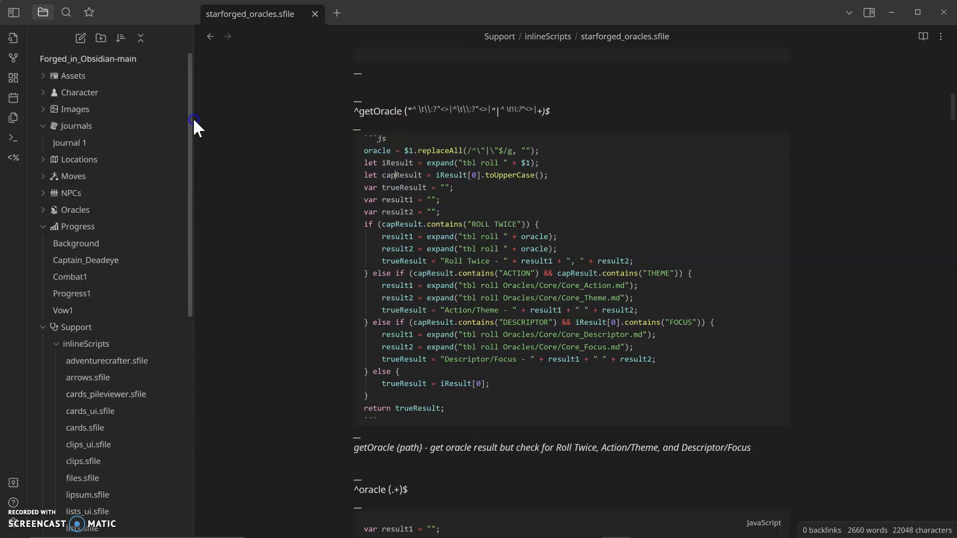
left_click(90, 148)
scroll(547, 349, "down", 5)
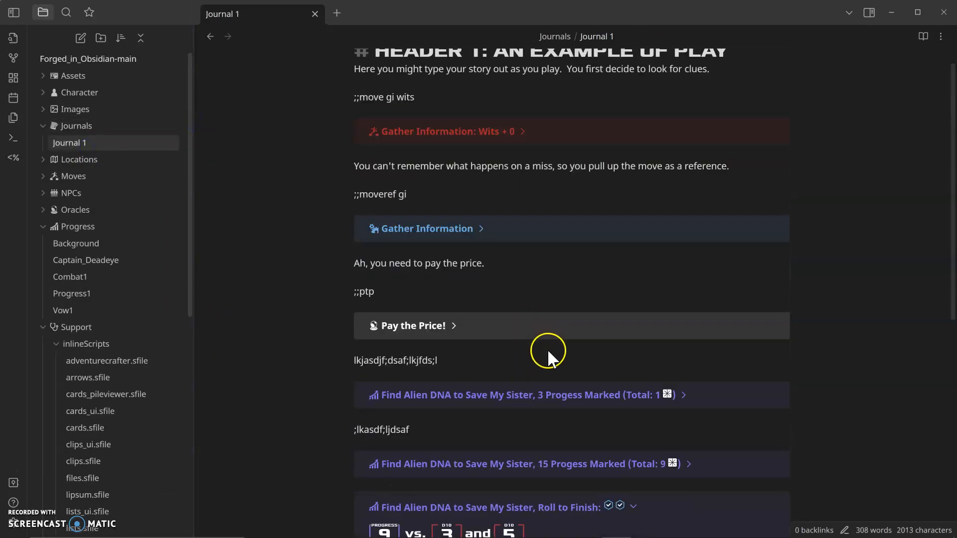
scroll(562, 395, "down", 1)
left_click(452, 321)
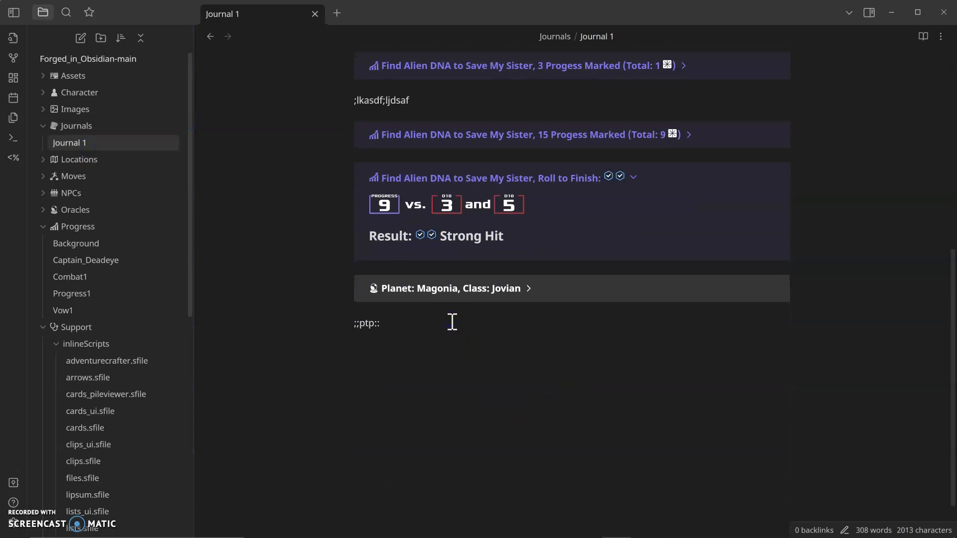
type(":")
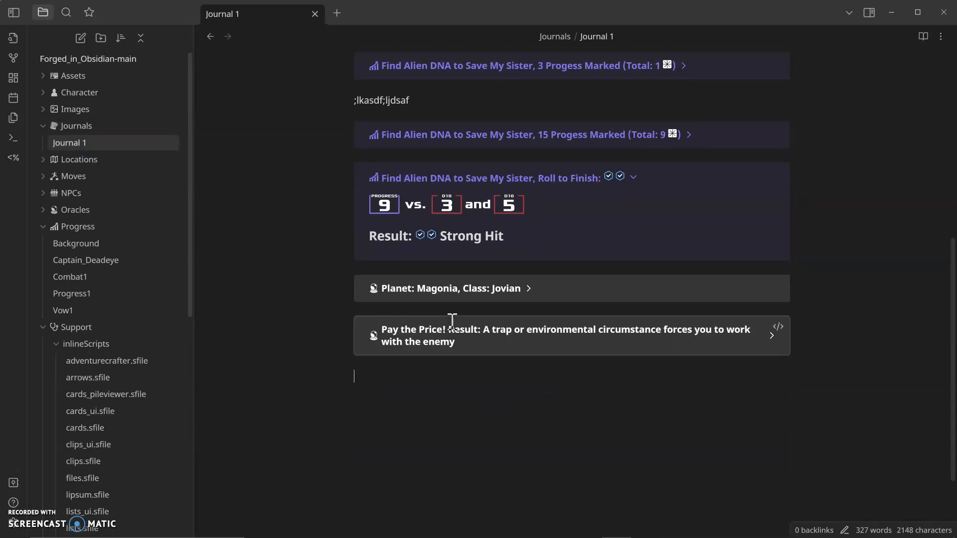
Step: Expand the new Pay the Price callout to show its additional details
left_click(743, 354)
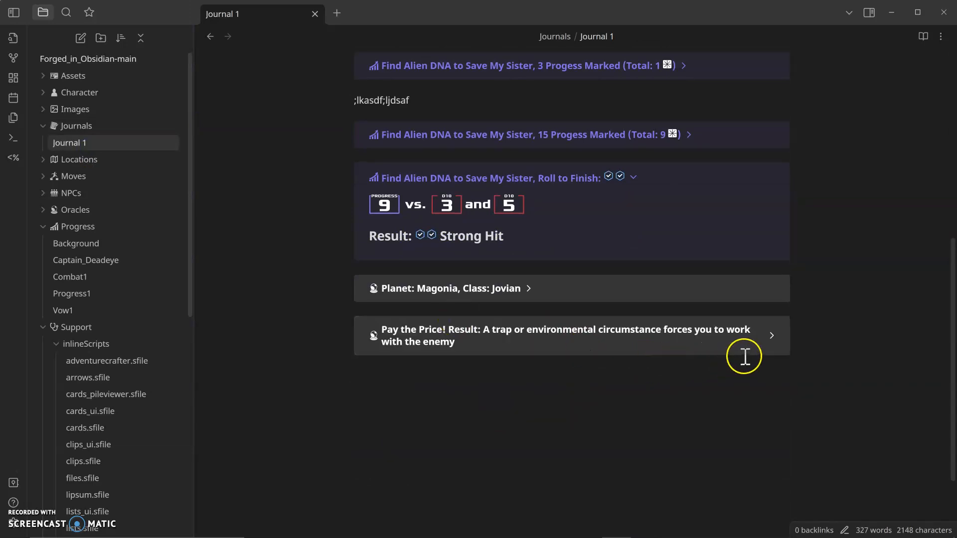
left_click(771, 335)
left_click(753, 351)
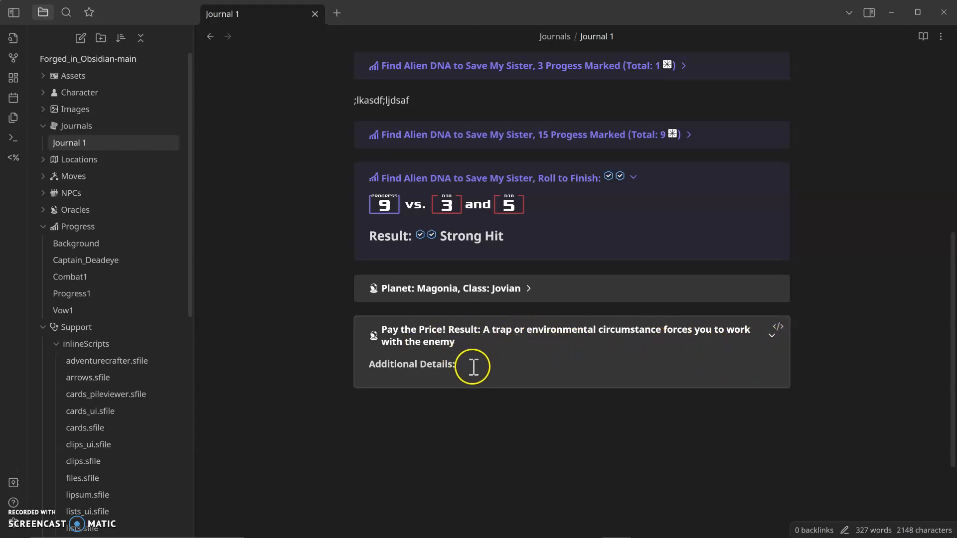
Step: Insert a ;;move gi wits 2 command on a new line and expand the Gather Information roll
left_click(482, 425)
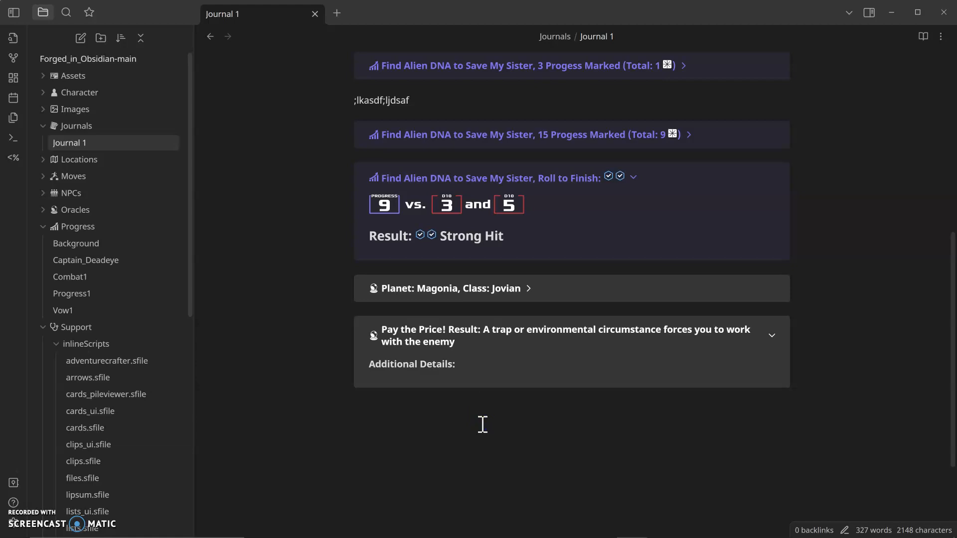
type(";;m")
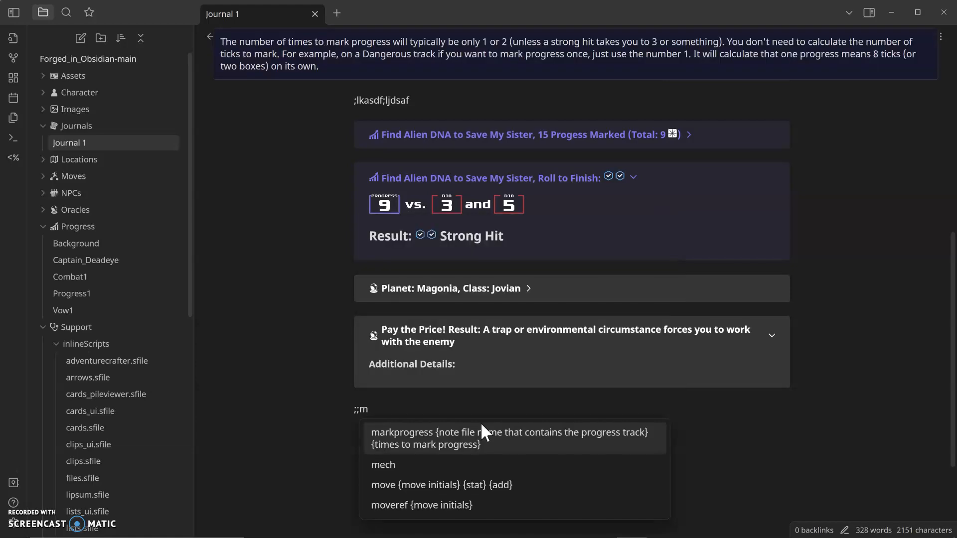
type("ove")
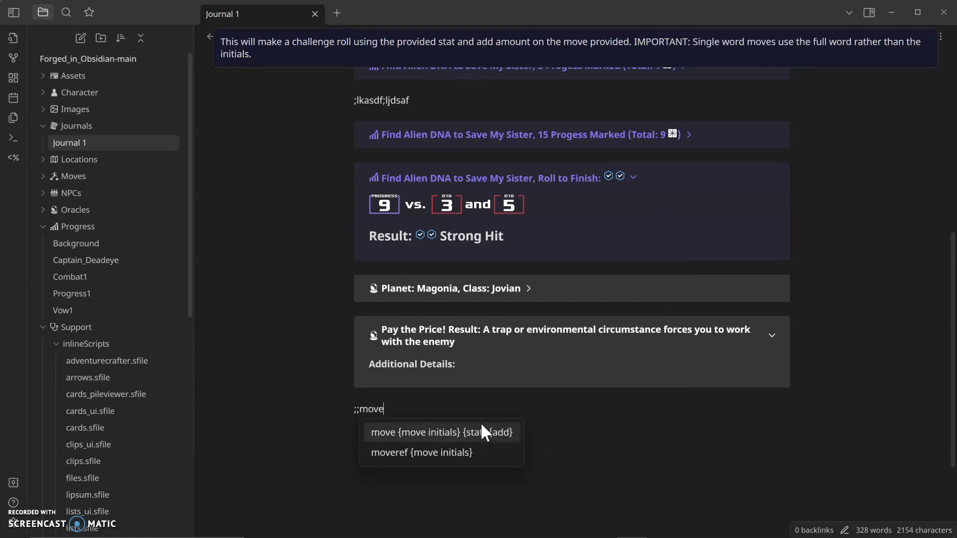
type("gi")
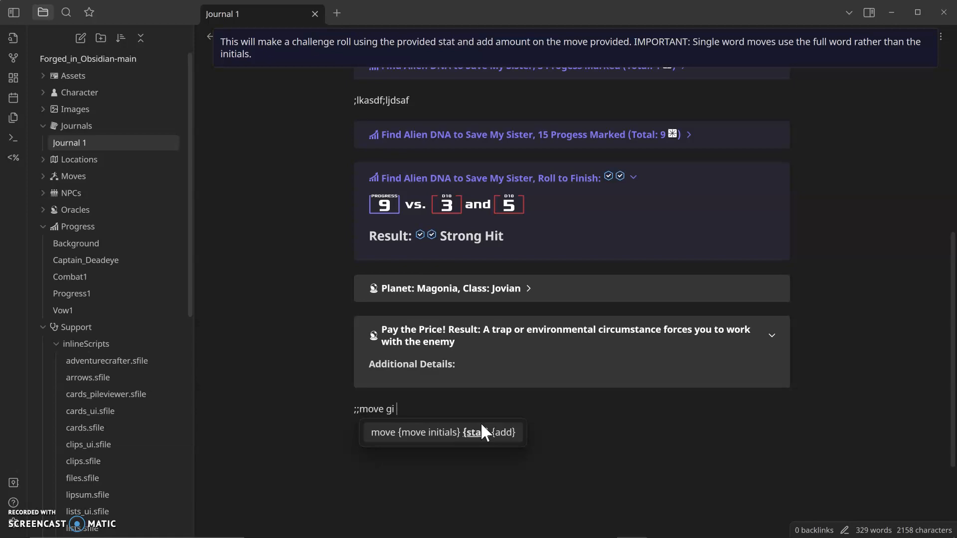
type("wits 2;;")
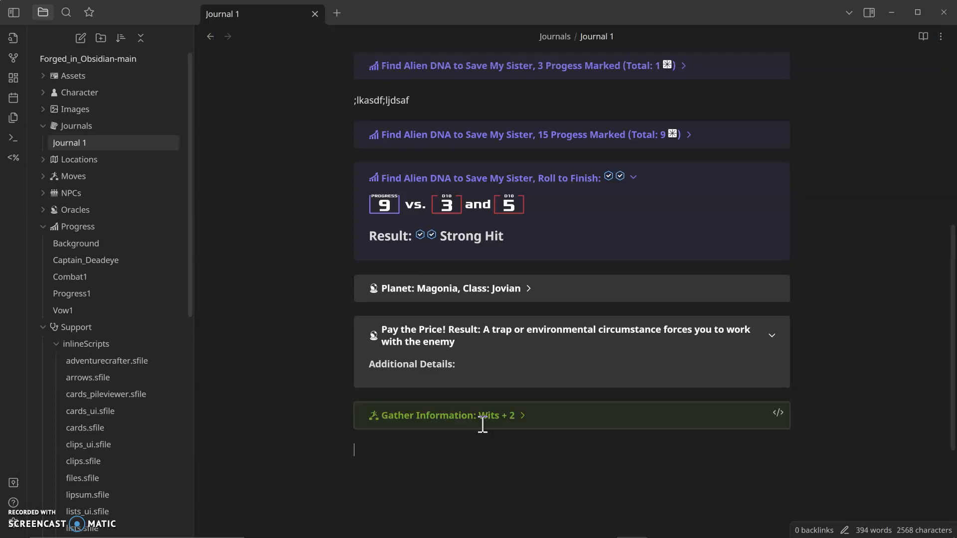
left_click(520, 414)
scroll(573, 418, "down", 1)
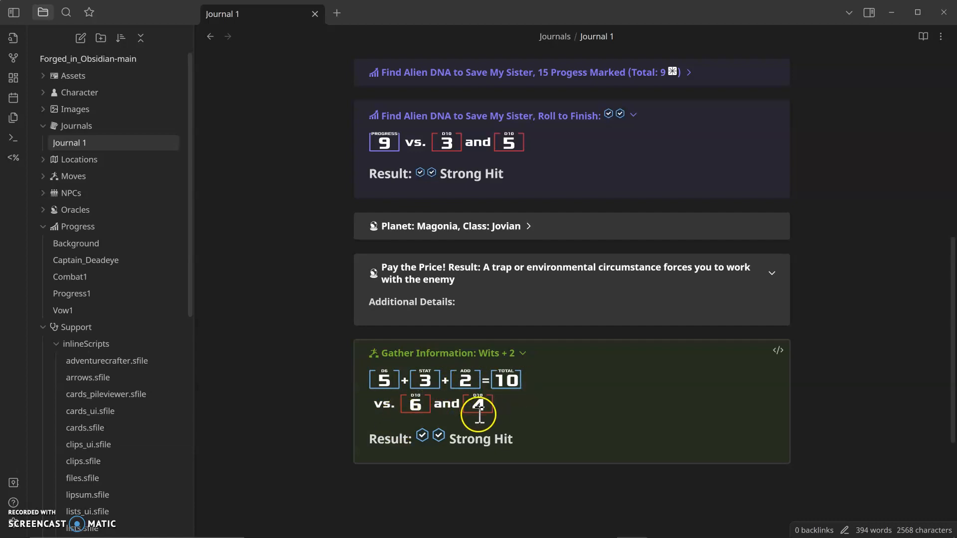
Step: Insert a ;;move strike iron command below and expand the Strike roll result
left_click(471, 484)
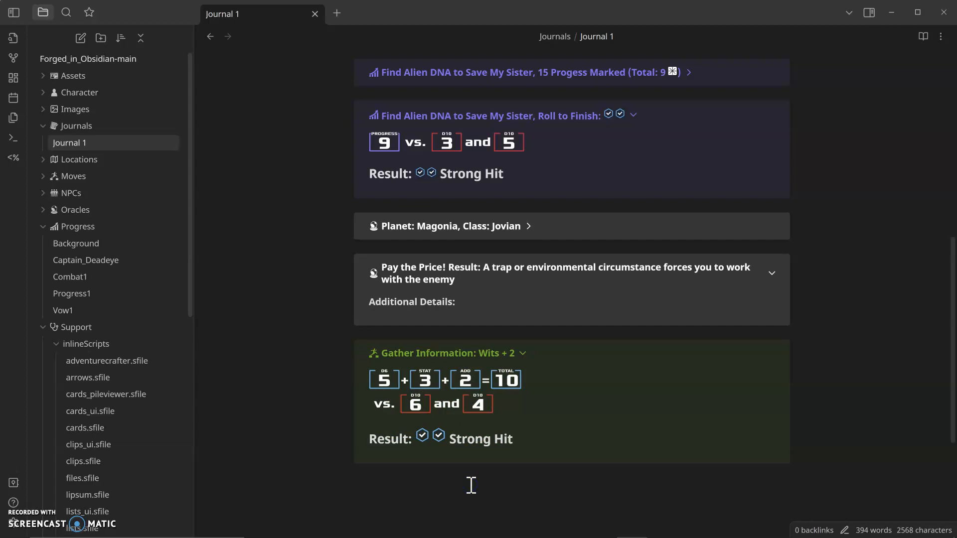
type(";;")
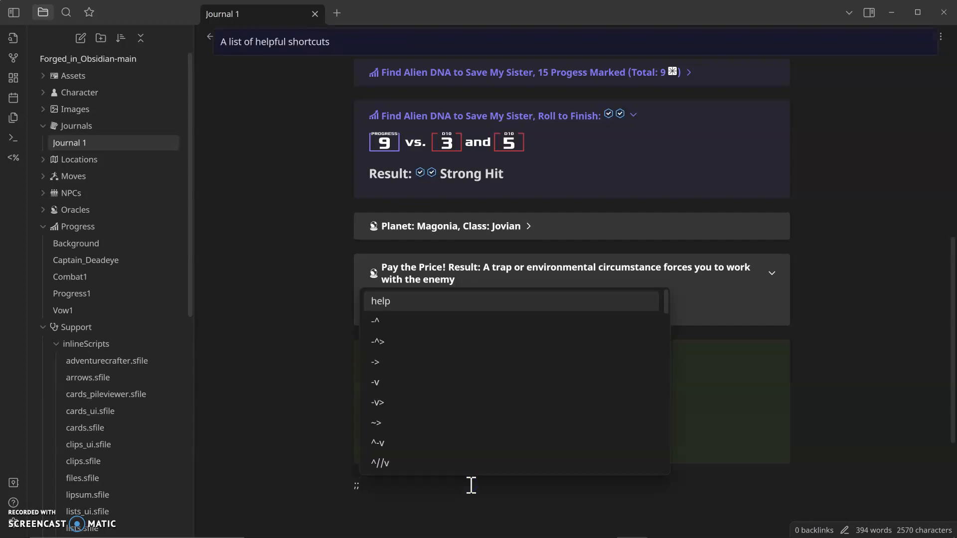
type("move ")
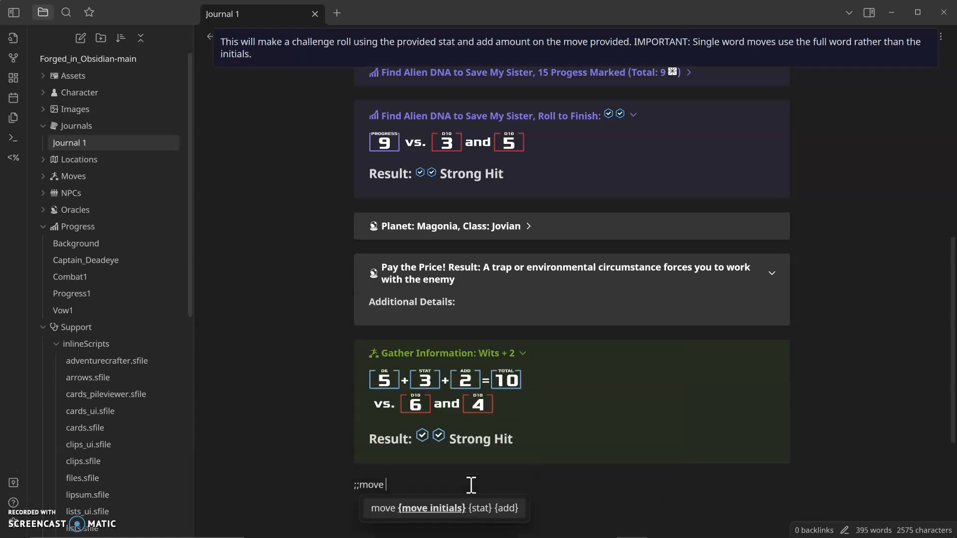
type("strike iron::")
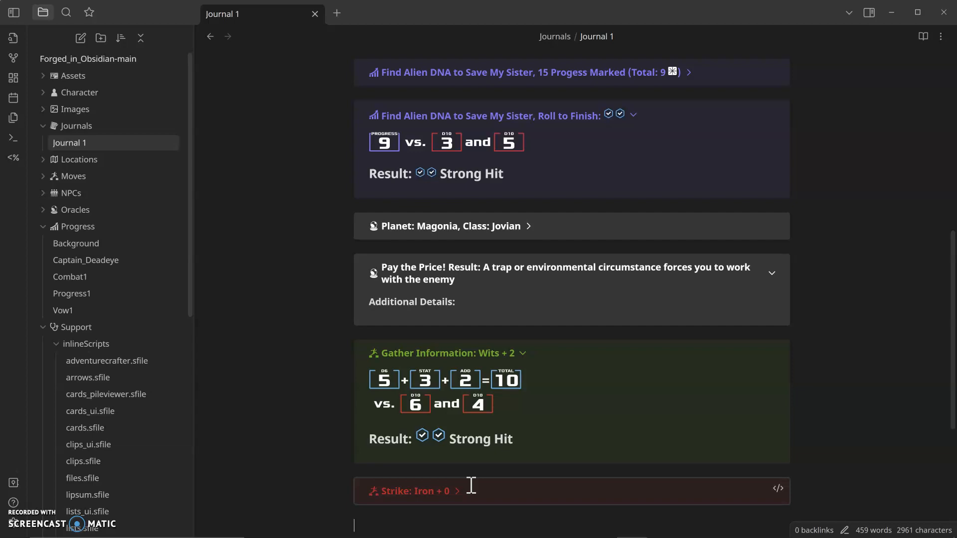
left_click(455, 489)
scroll(518, 463, "down", 2)
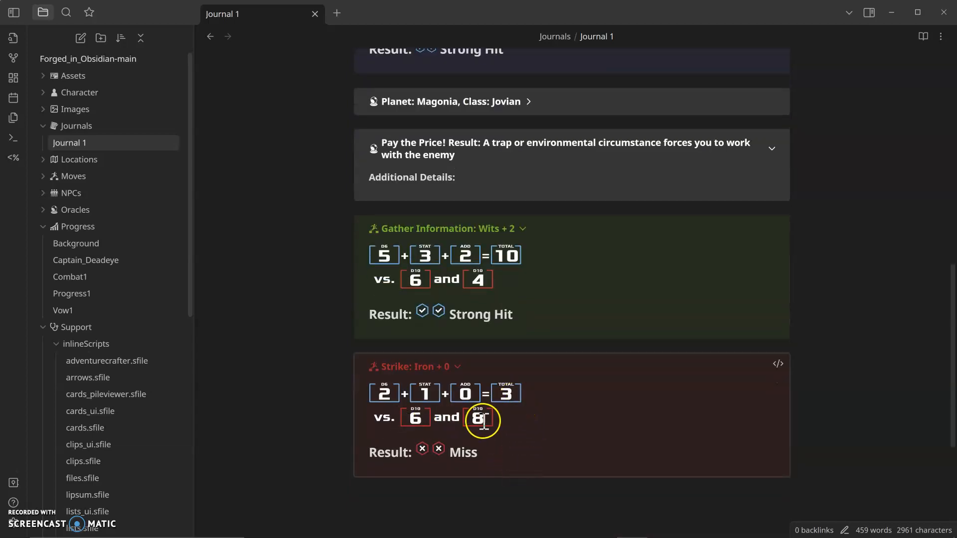
Step: Add another ;;ptp command below the Strike roll to roll Pay the Price
left_click(475, 482)
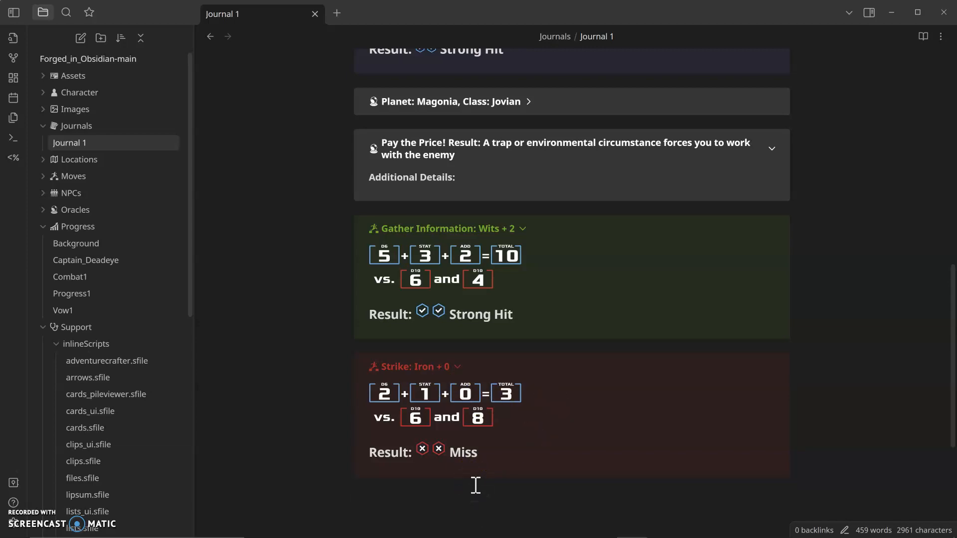
type(";;ptp;;")
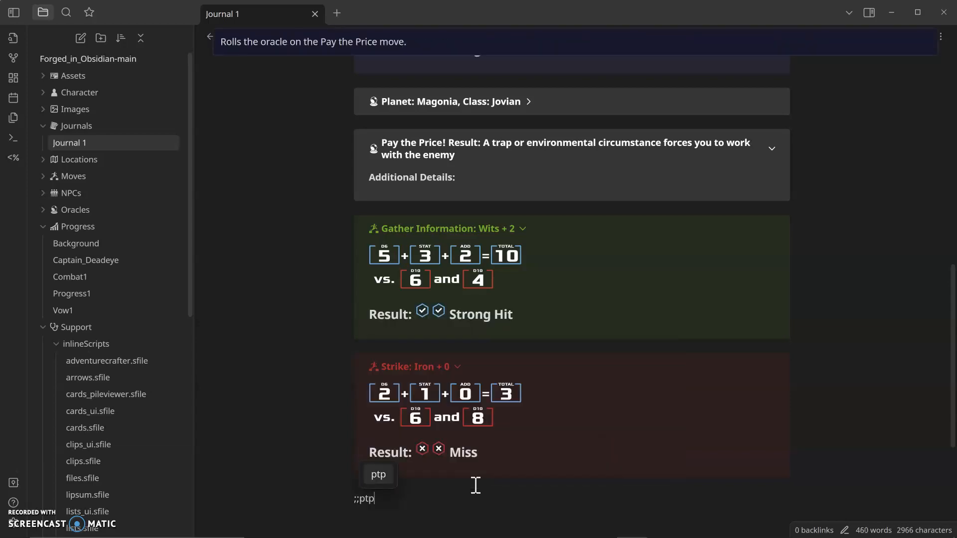
left_click(480, 433)
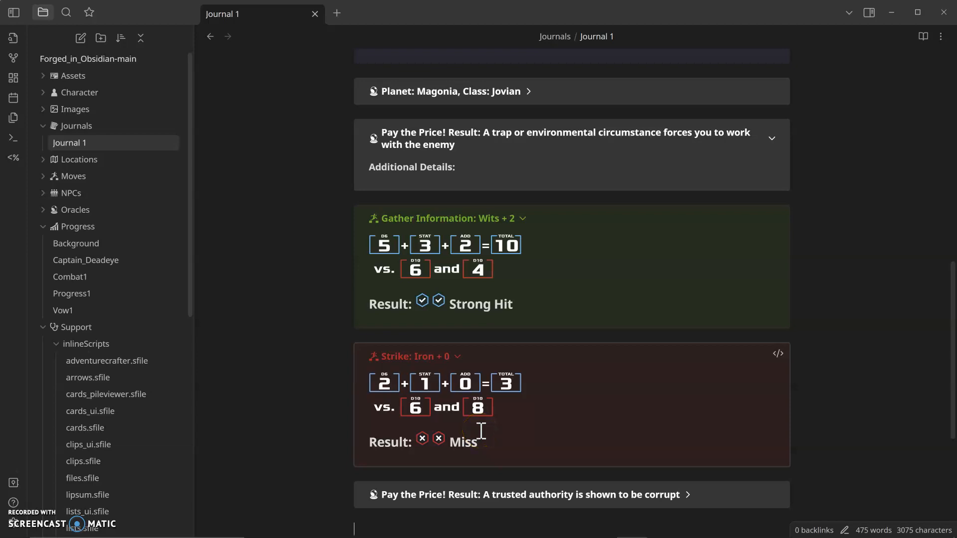
Step: Collapse the Support, Progress and Journals folders and expand the Character folder in the vault
left_click(90, 325)
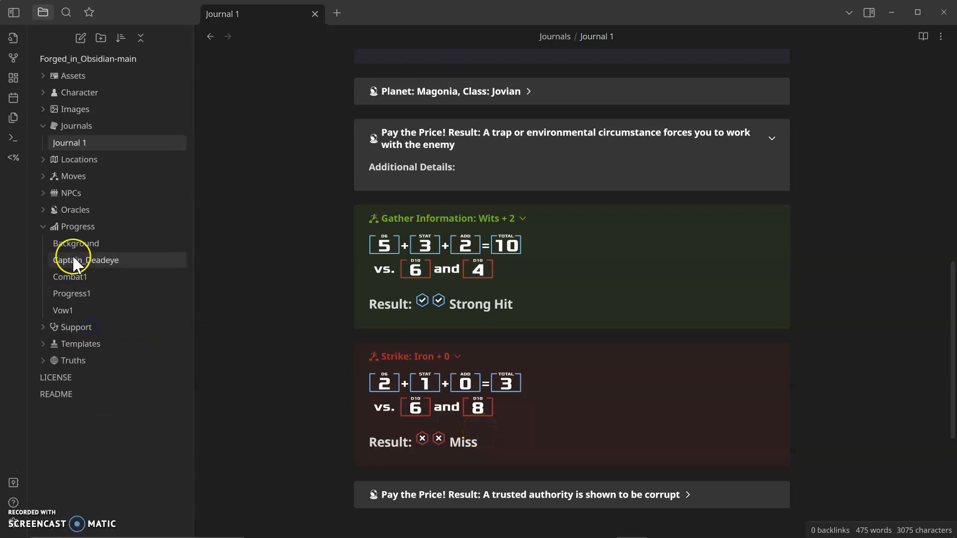
left_click(73, 228)
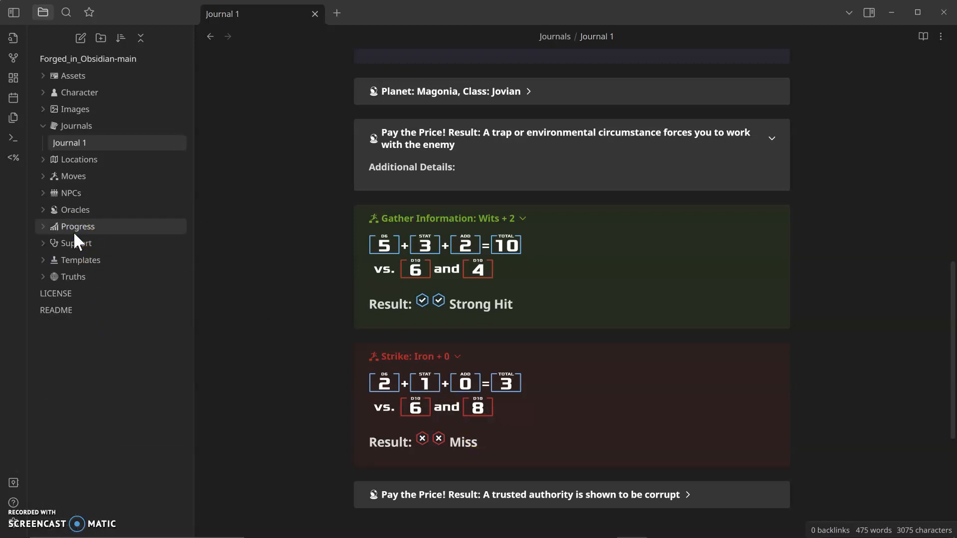
left_click(64, 125)
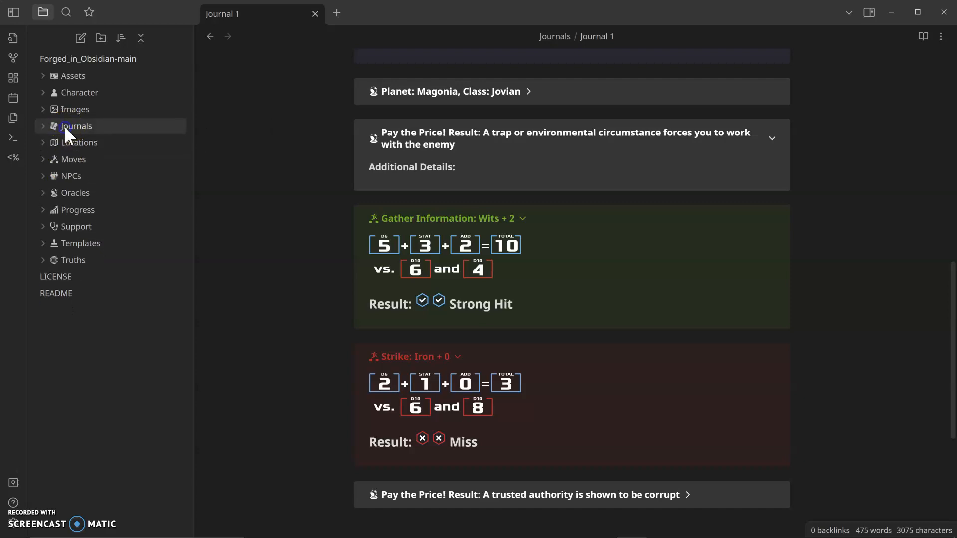
left_click(66, 95)
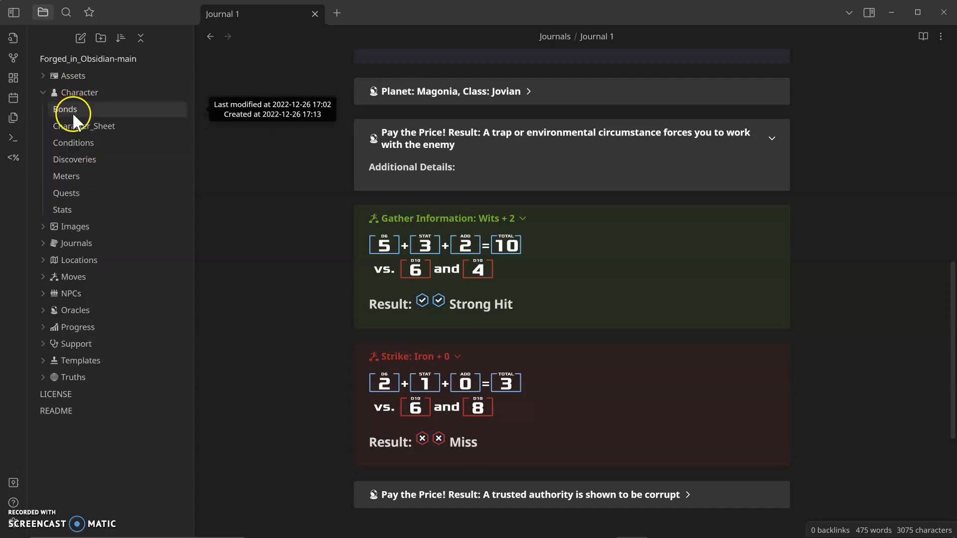
Step: Open the Character_Sheet, Stats, Meters and Discoveries notes to review the character's data
left_click(94, 126)
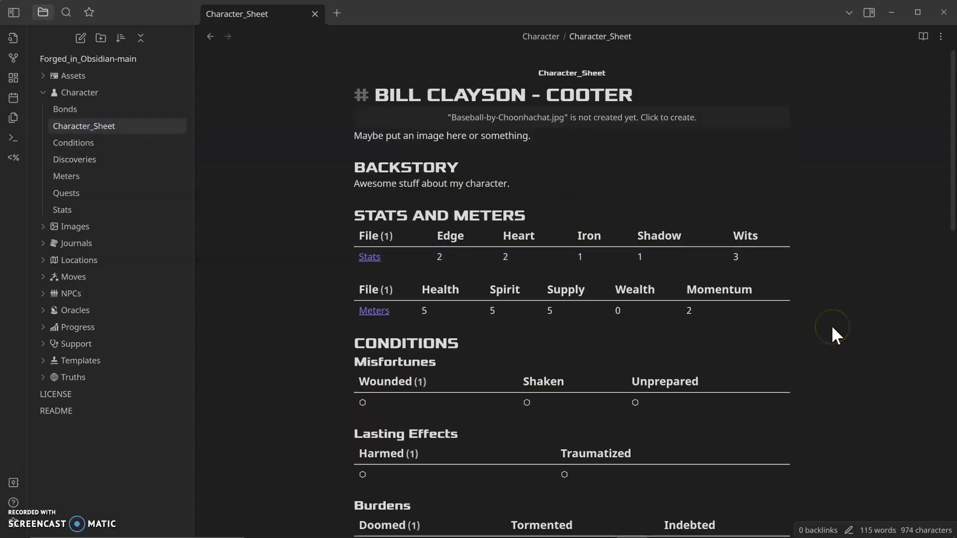
scroll(832, 327, "down", 2)
scroll(831, 327, "up", 2)
left_click(74, 210)
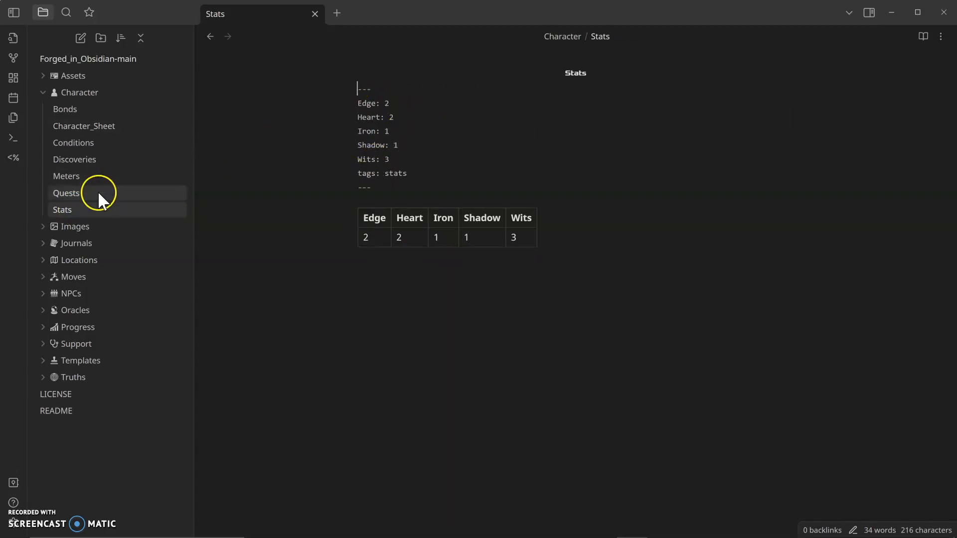
left_click(84, 176)
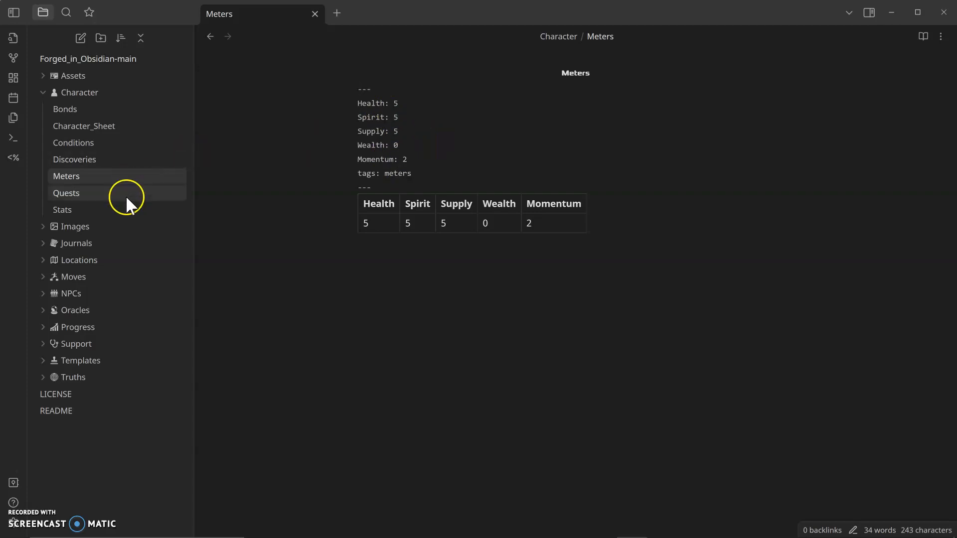
left_click(88, 159)
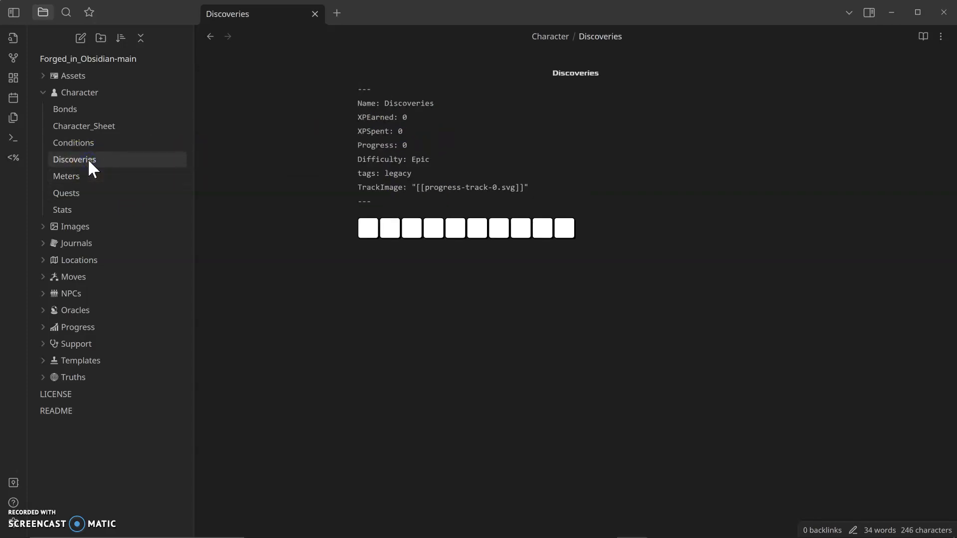
Step: Open the Quests, Bonds and Conditions notes in the Character folder to review their contents
left_click(73, 194)
left_click(73, 111)
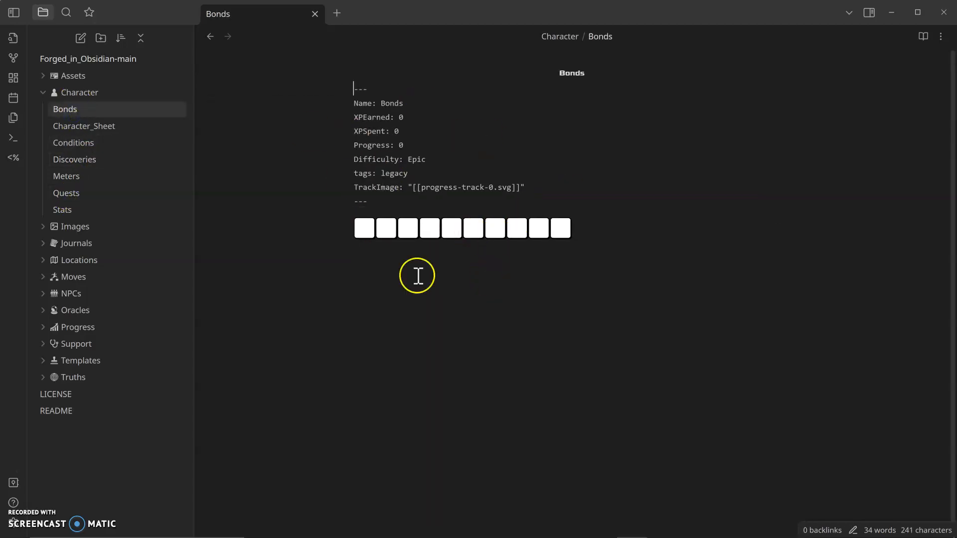
left_click(87, 141)
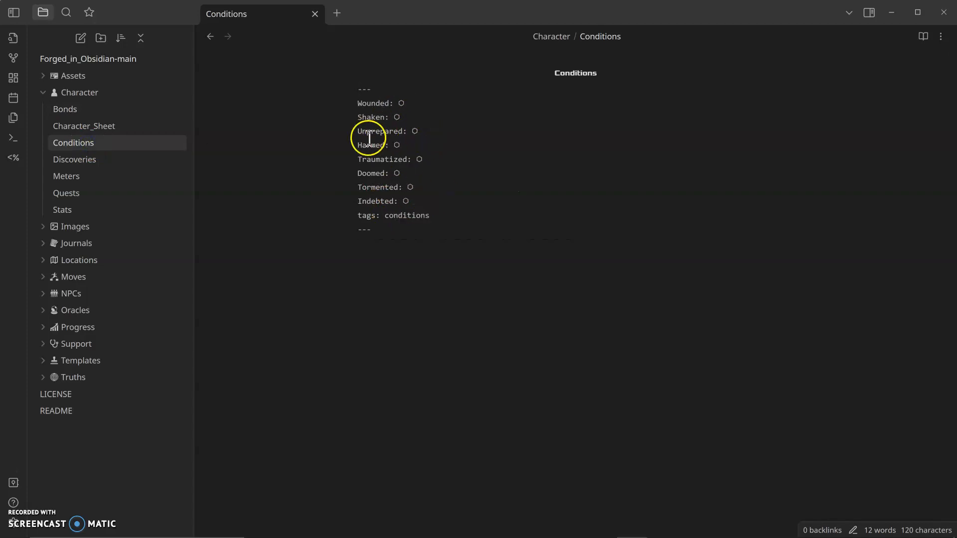
Step: Open the Character_Sheet note and scroll through its stats, meters, conditions, legacies and vows sections
left_click(93, 127)
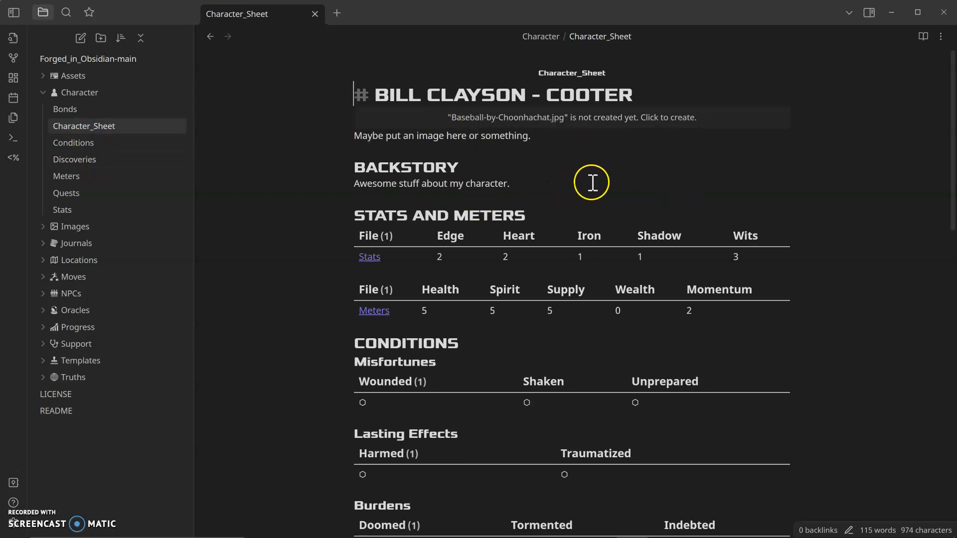
scroll(560, 173, "down", 2)
scroll(560, 173, "up", 2)
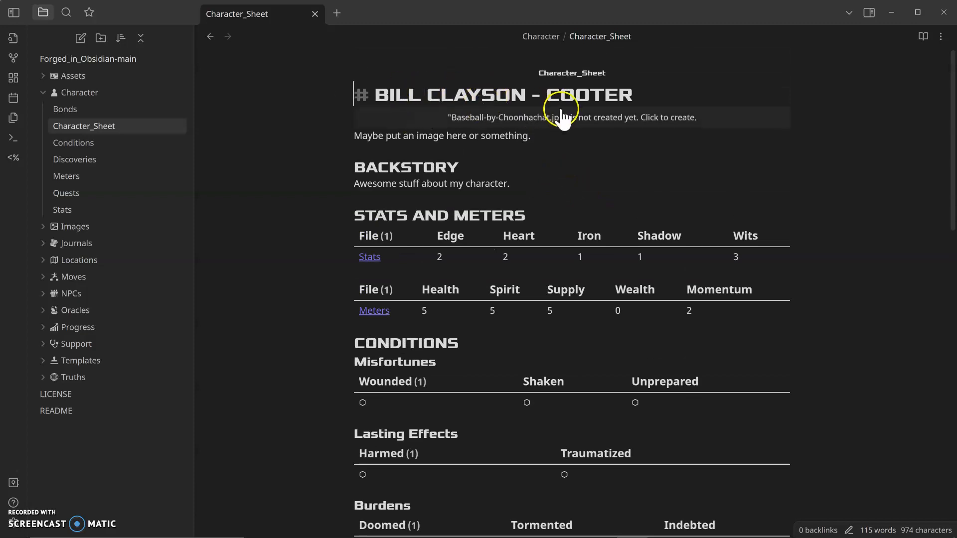
scroll(559, 186, "down", 2)
scroll(558, 185, "up", 2)
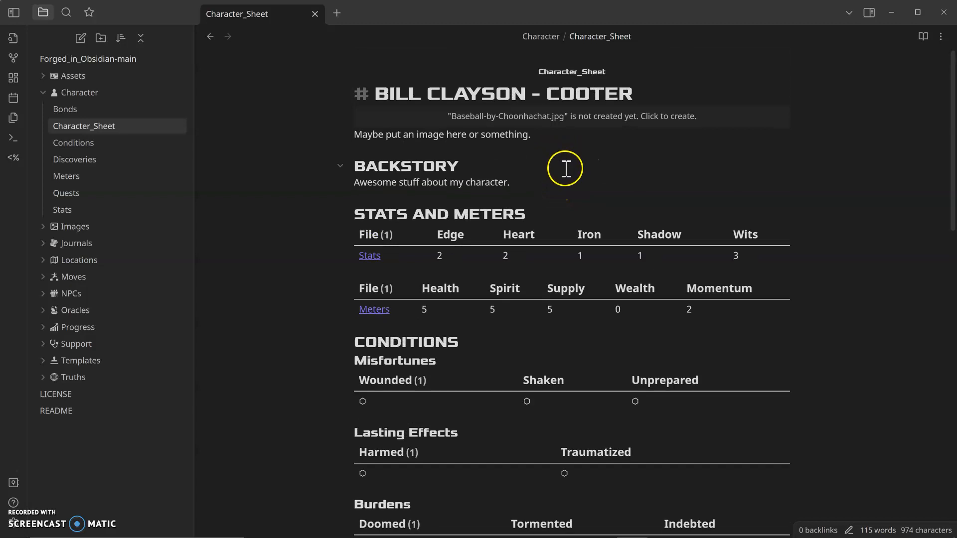
scroll(559, 213, "down", 4)
scroll(559, 237, "down", 9)
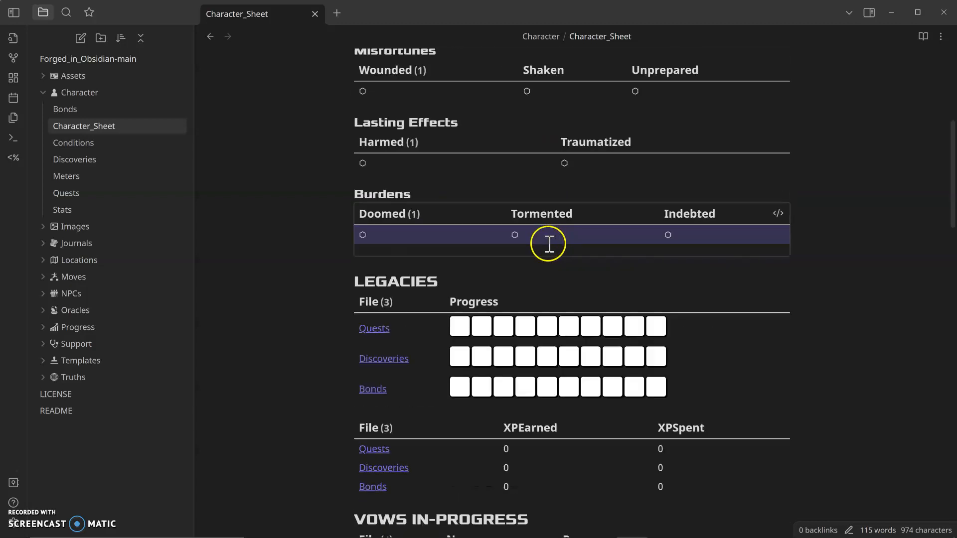
scroll(316, 316, "down", 2)
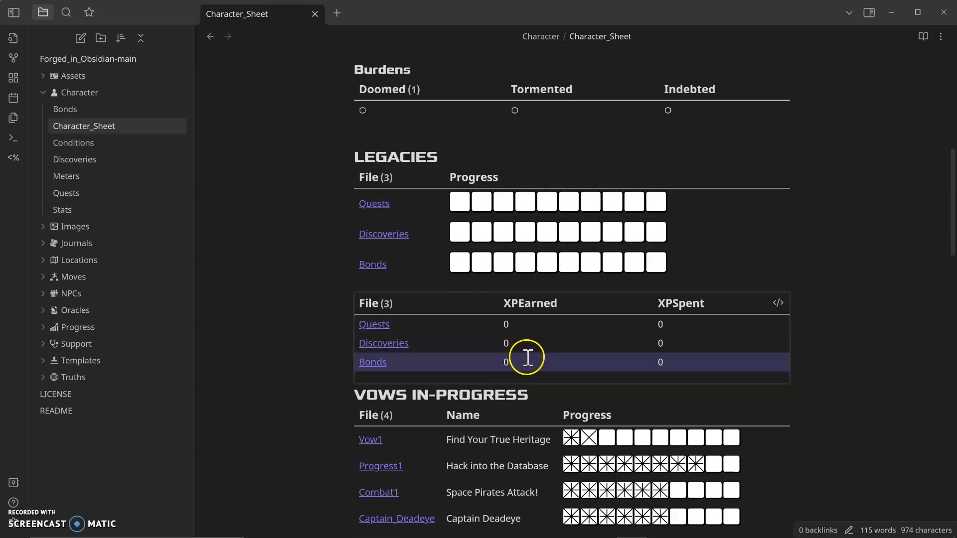
scroll(857, 352, "down", 6)
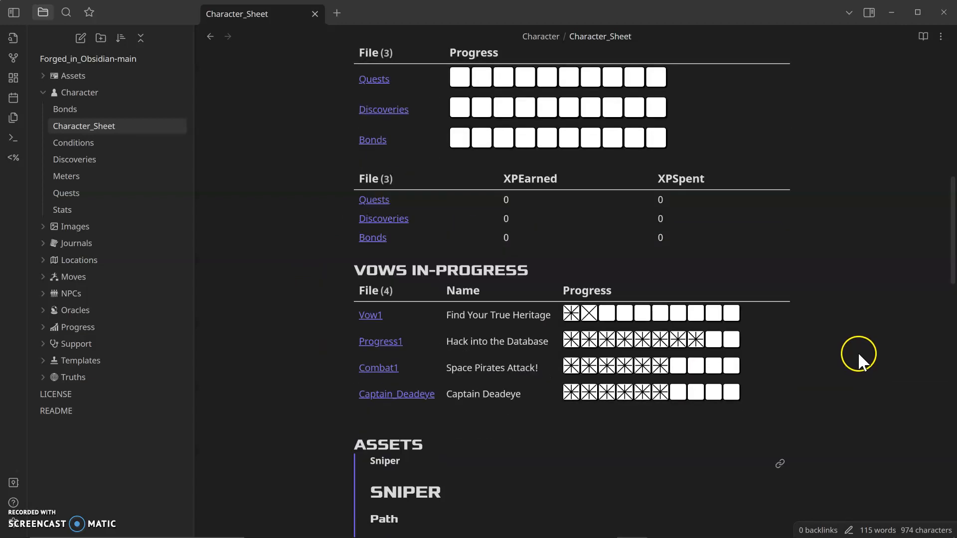
scroll(867, 313, "down", 4)
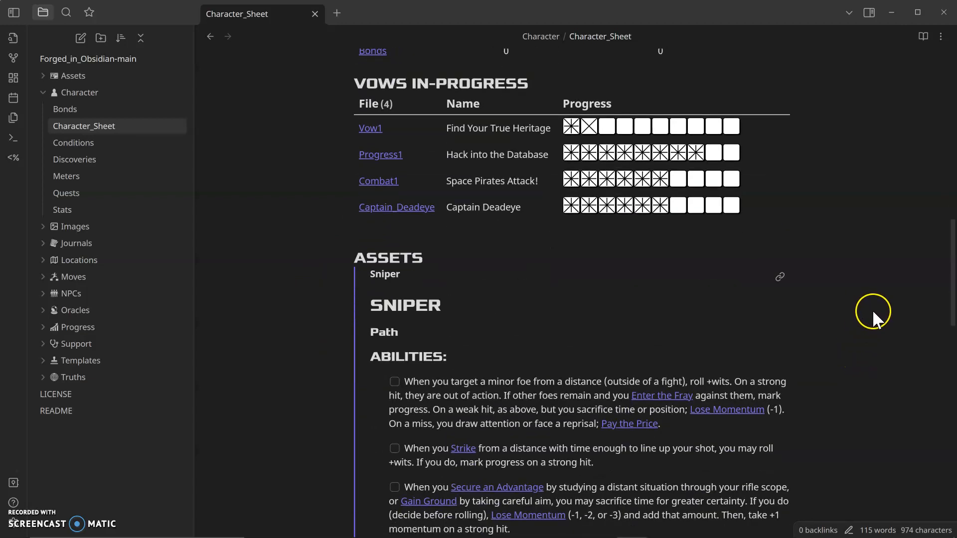
Step: Review the assets section of the character sheet, including the Sniper and Scoundrel ability lists
left_click(569, 348)
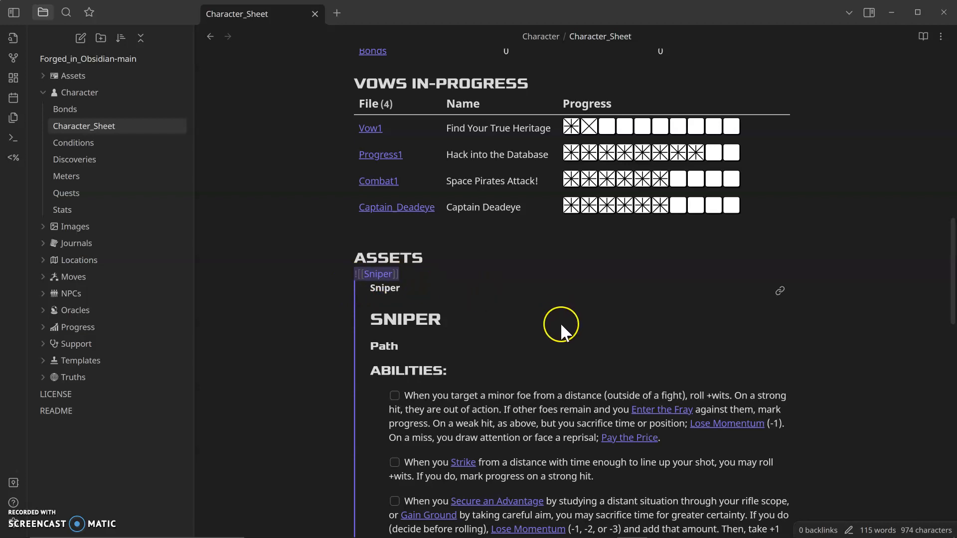
scroll(560, 322, "down", 3)
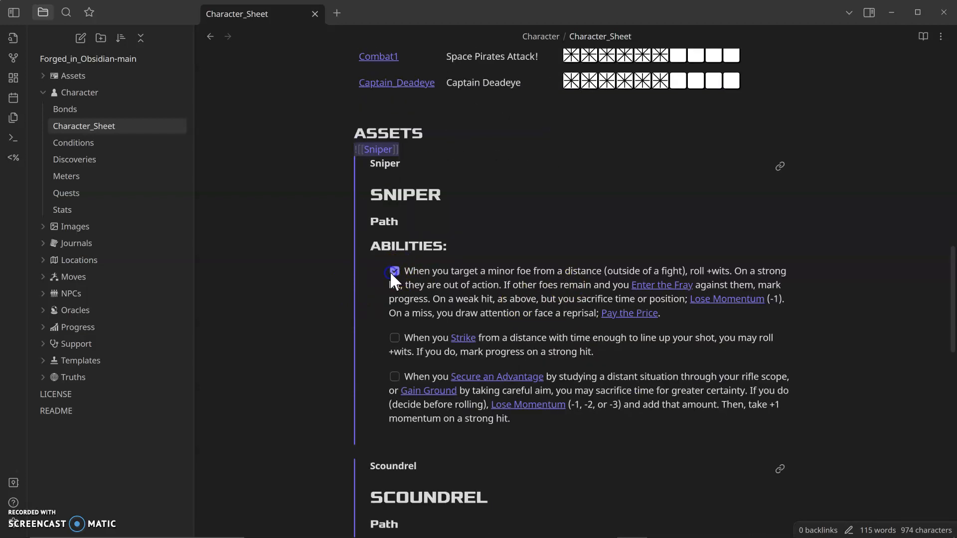
left_click(396, 337)
scroll(313, 301, "down", 5)
mouse_move(484, 189)
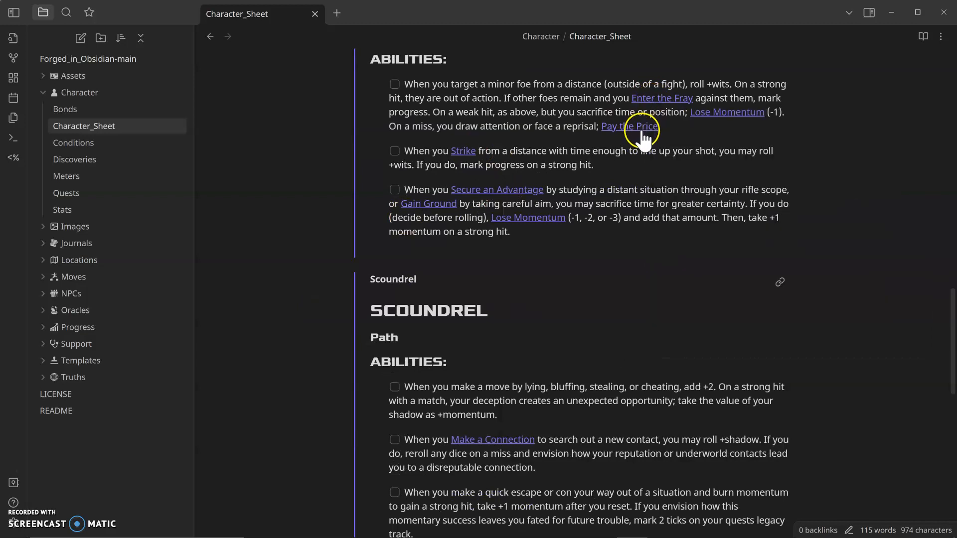
scroll(548, 323, "down", 5)
scroll(555, 331, "down", 5)
scroll(563, 342, "up", 8)
scroll(567, 354, "up", 11)
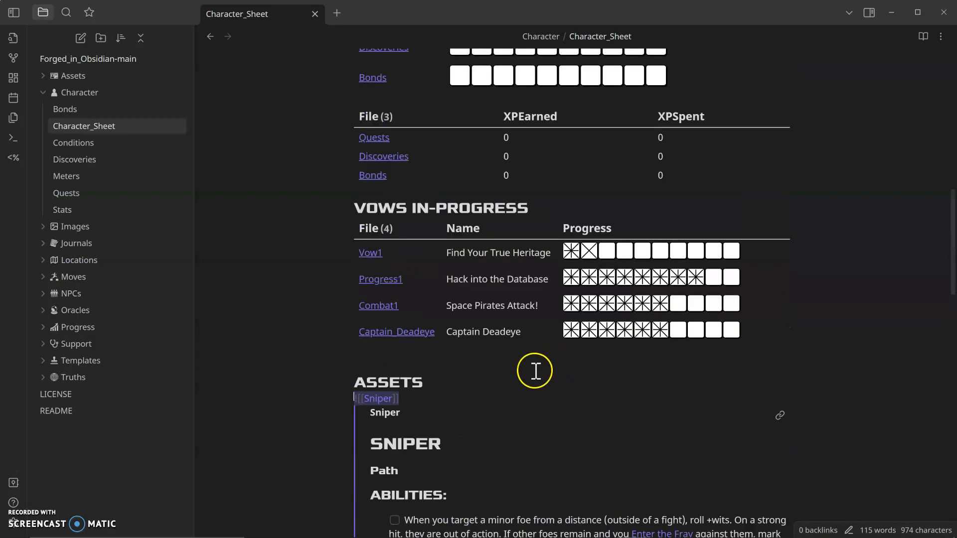
scroll(535, 371, "up", 3)
scroll(523, 381, "up", 3)
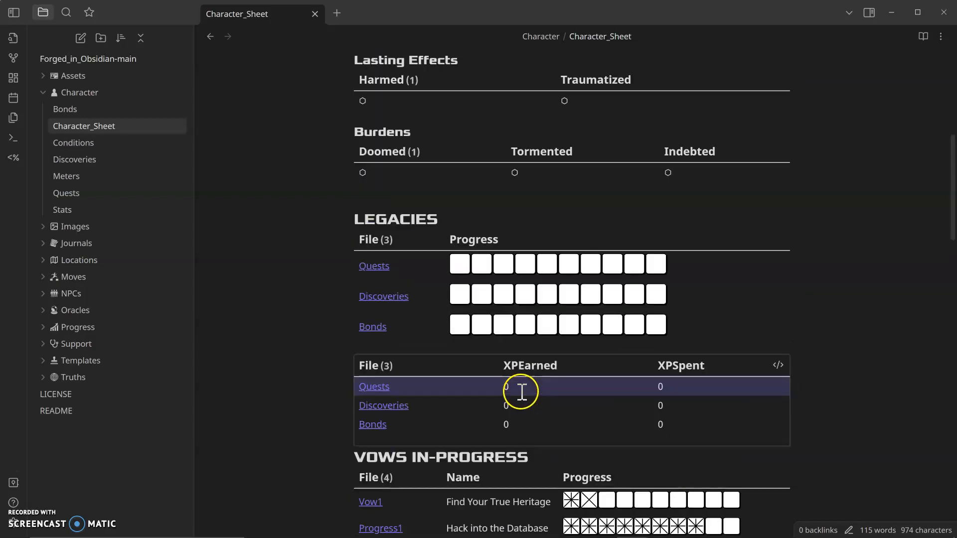
scroll(509, 267, "up", 2)
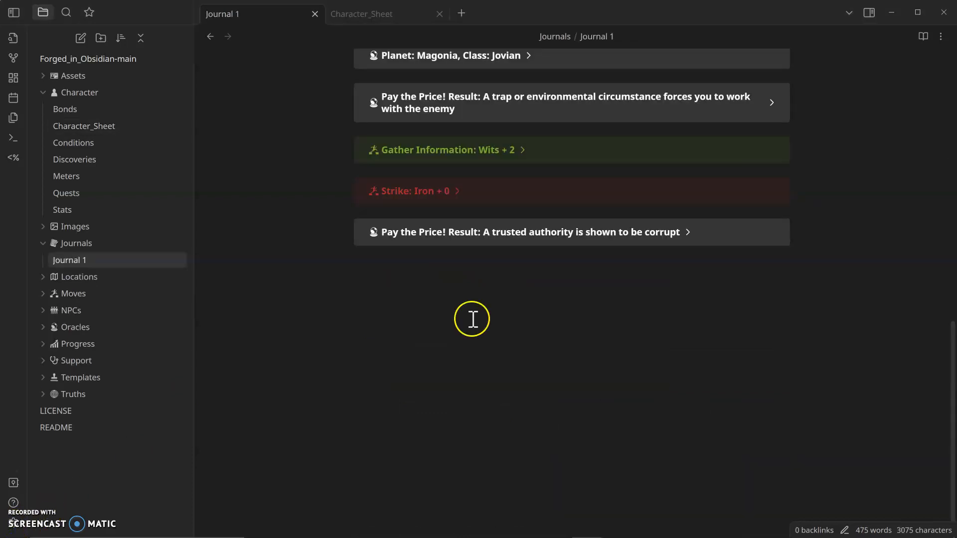
Step: Insert a ;;gain momentum 8 command at the end of Journal 1
left_click(467, 307)
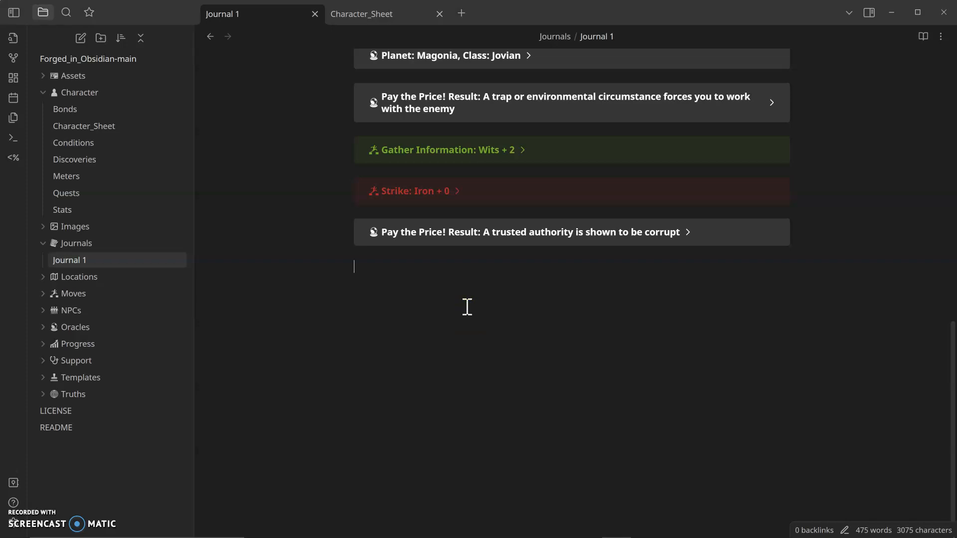
type(";;")
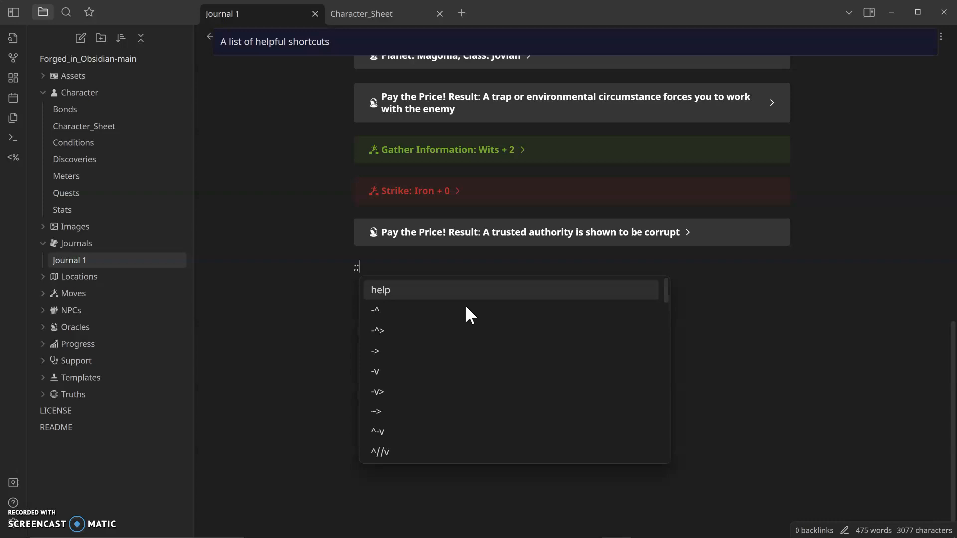
type("gain momentum ")
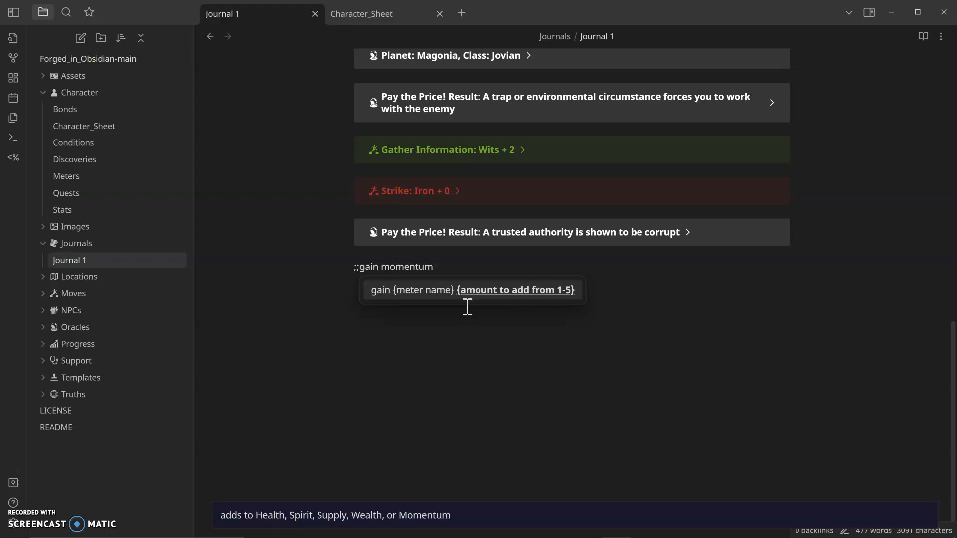
type("8")
key("Return")
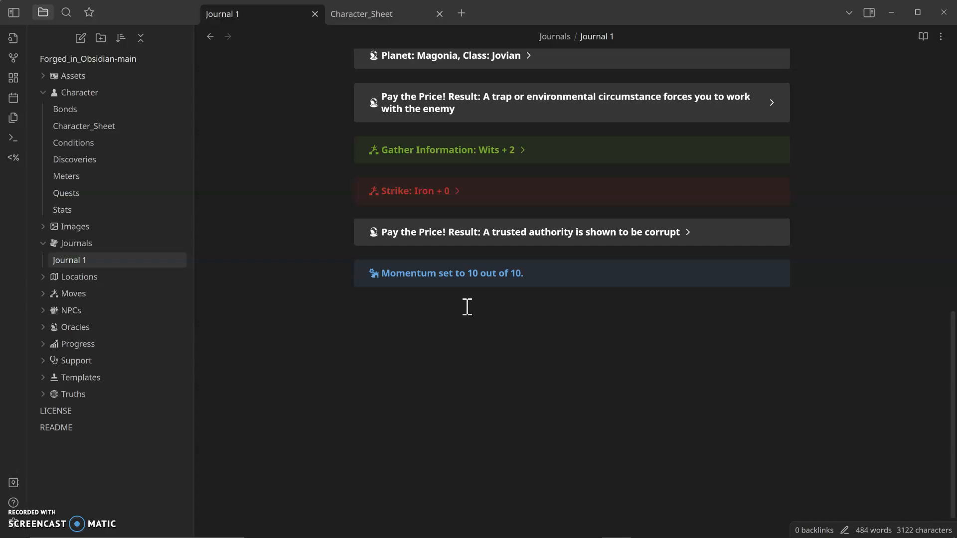
Step: Insert a ;;lose health 2 command below the momentum entry
type(";;lose health 2:")
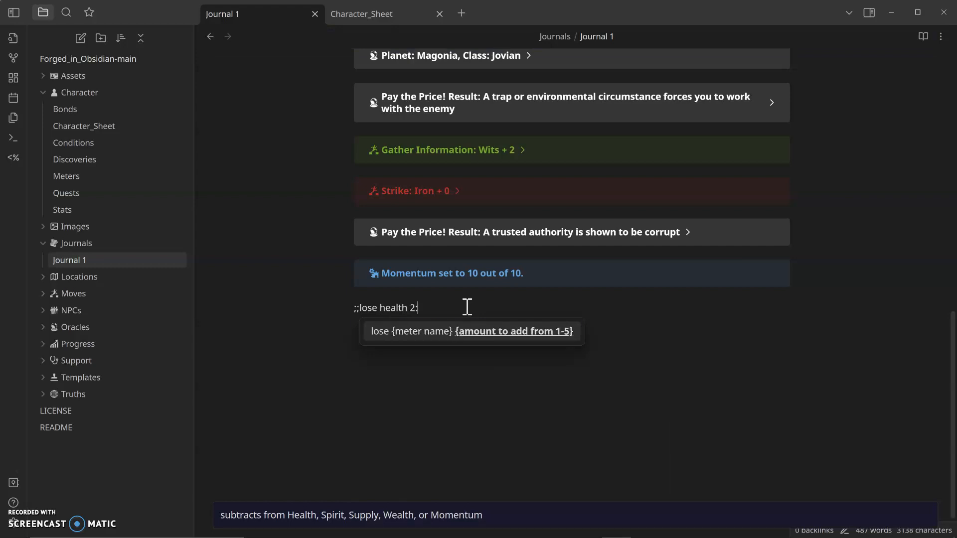
key("Return")
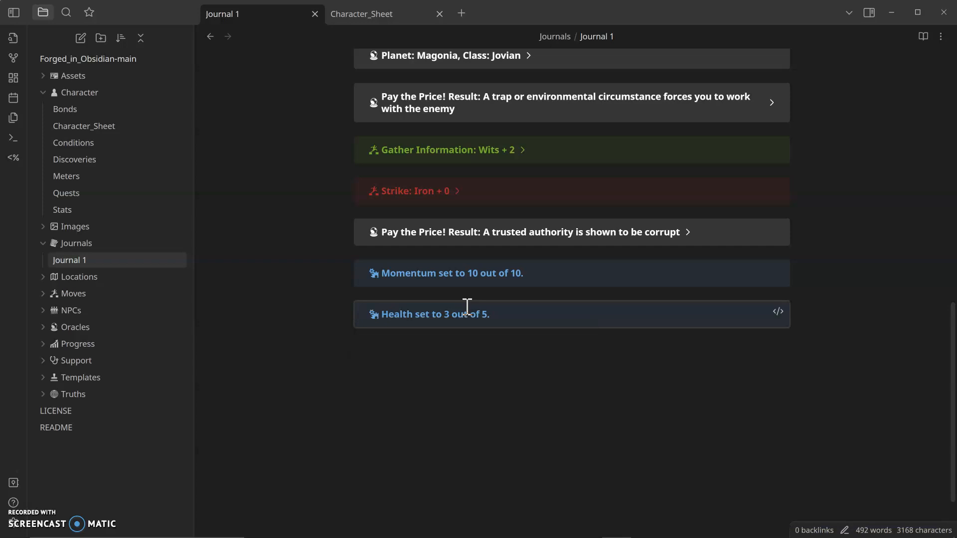
Step: Insert a ;;burnmom command and replace its result placeholder with "weak to strong"
type(";;")
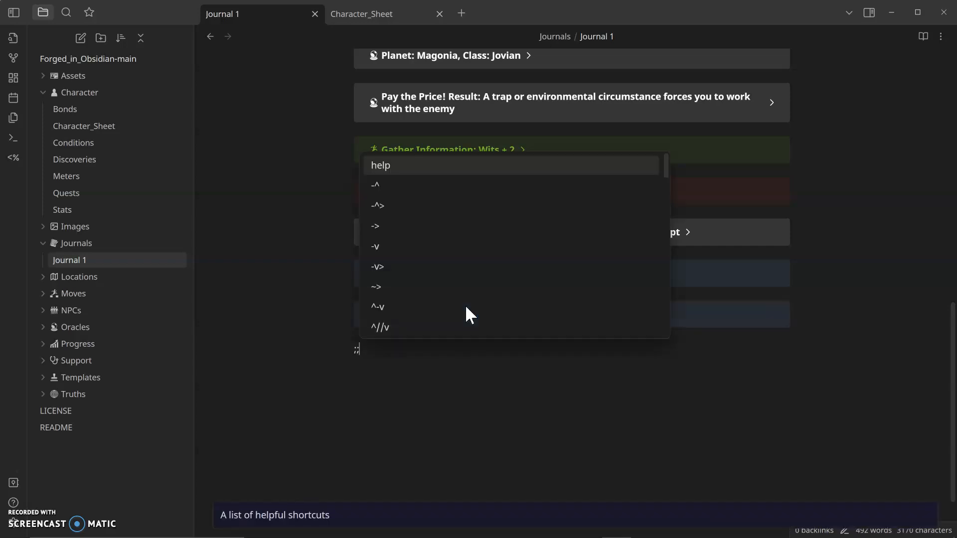
type("bur")
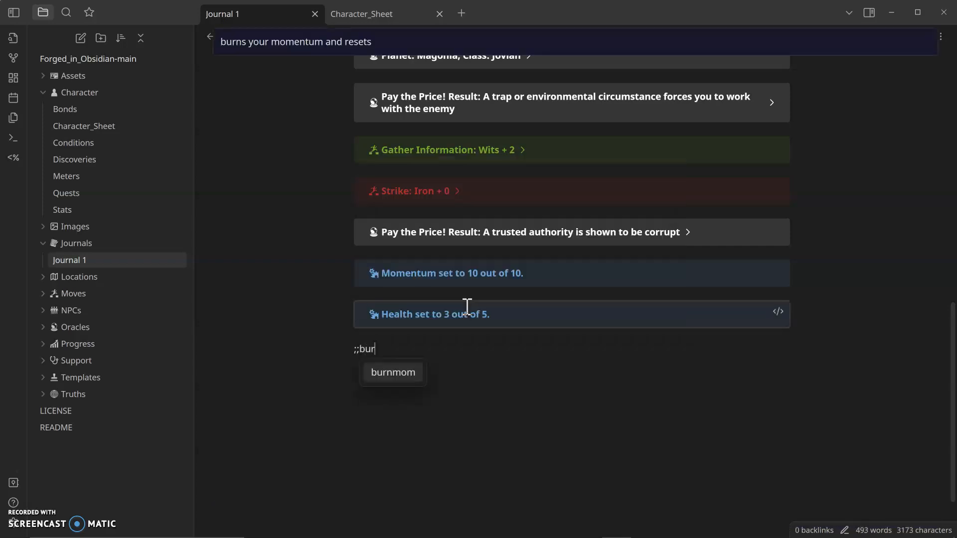
type("nmom")
key("Return")
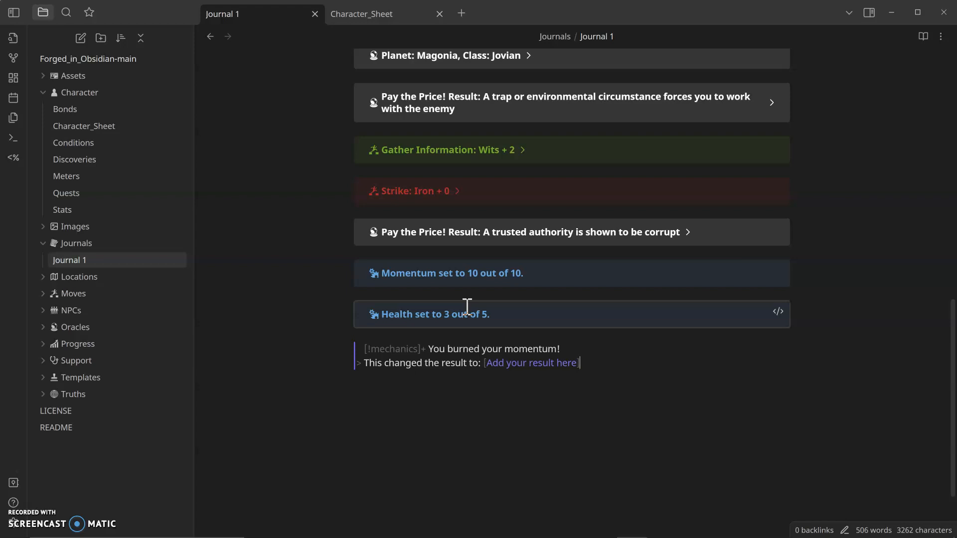
key("shift+Left")
key("shift+Left")
key("shift+Left")
key("shift+Left")
key("shift+Left")
key("shift+Left")
key("shift+Left")
key("shift+Left")
key("shift+Left")
key("shift+Left")
key("shift+Left")
key("shift+Left")
key("shift+Left")
key("shift+Left")
key("shift+Left")
key("shift+Left")
key("shift+Left")
key("shift+Left")
key("shift+Left")
key("shift+Left")
key("shift+Right")
key("shift+Right")
key("shift+Right")
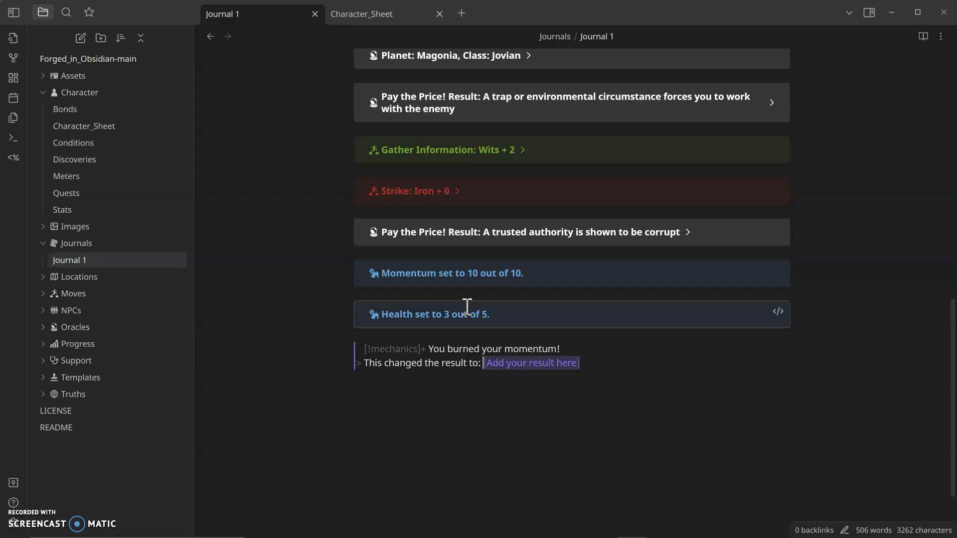
type("weak to strong")
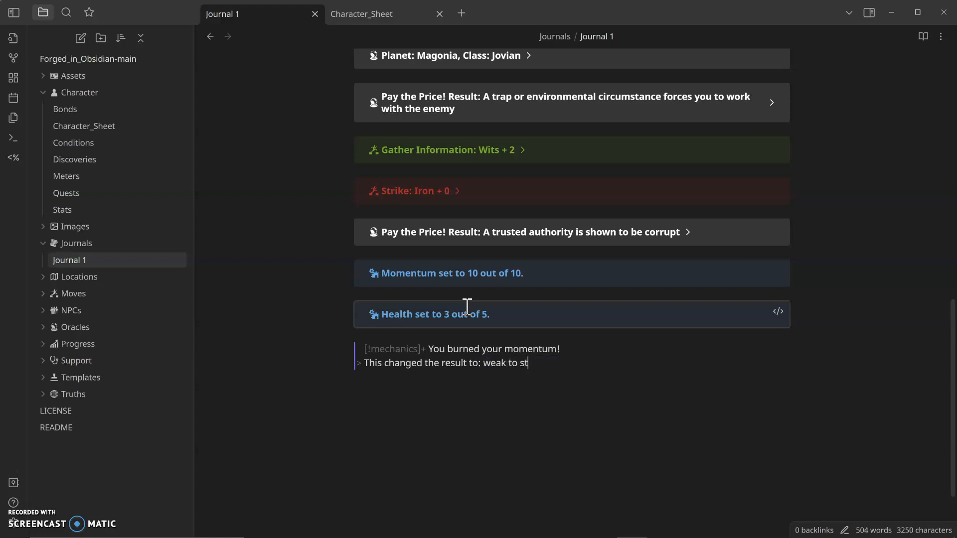
key("Return")
key("Return")
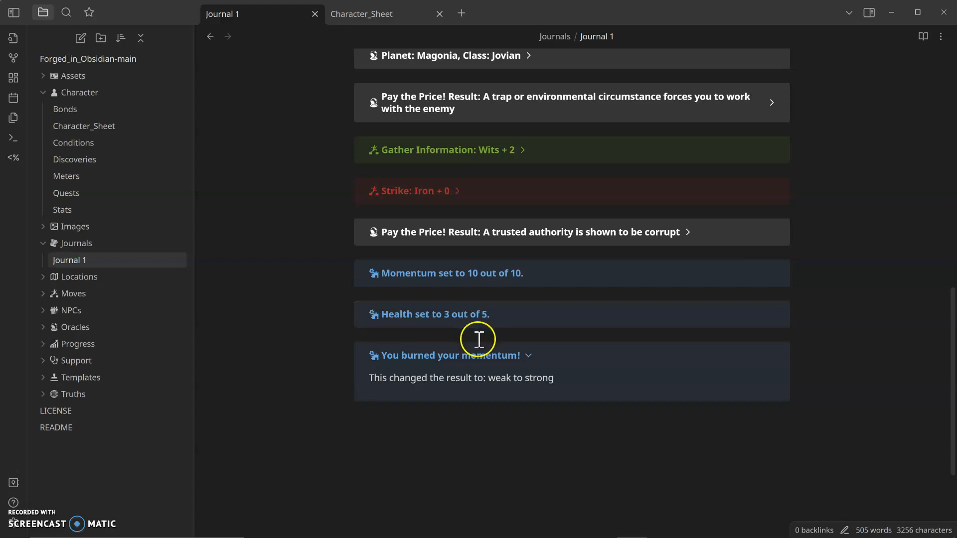
Step: Open the Character_Sheet to check the updated meters, then return to Journal 1
left_click(86, 125)
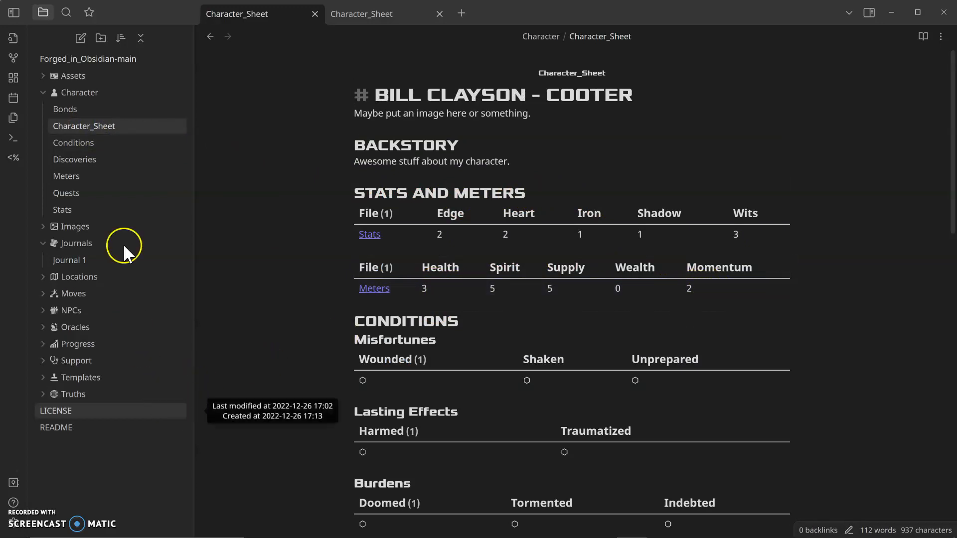
left_click(79, 258)
scroll(496, 427, "down", 8)
scroll(498, 427, "down", 7)
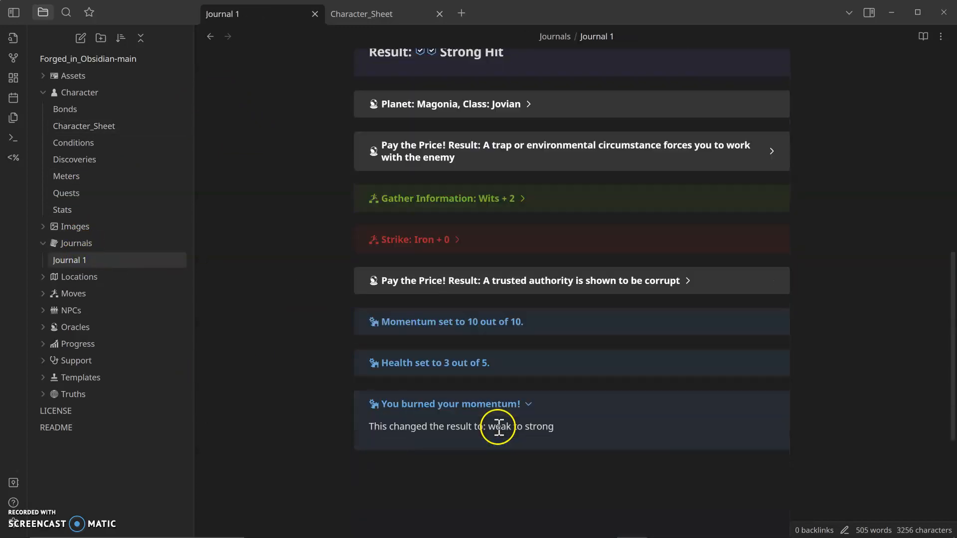
Step: Insert a ;;toggle wounded command below the burned momentum entry
left_click(454, 325)
type(";;toggle ")
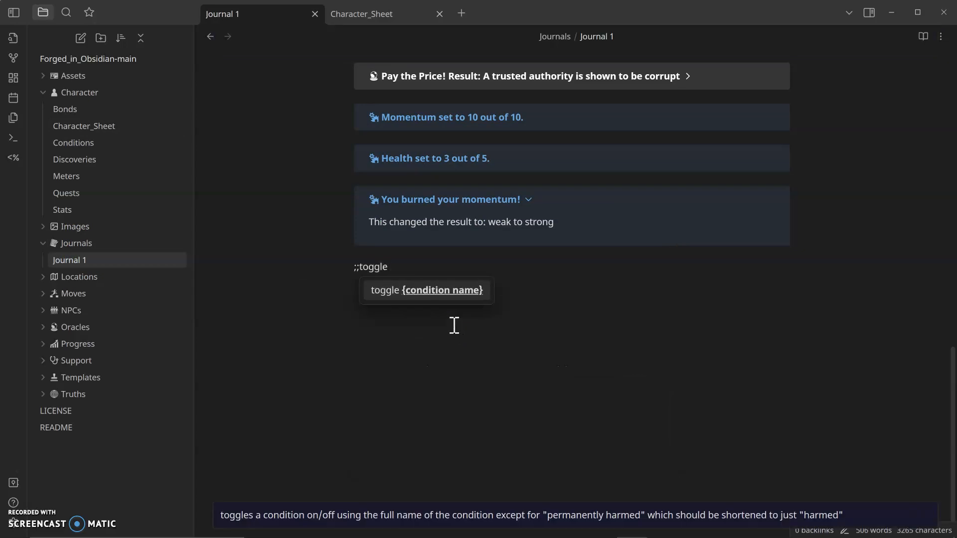
type("wounded:")
key("Return")
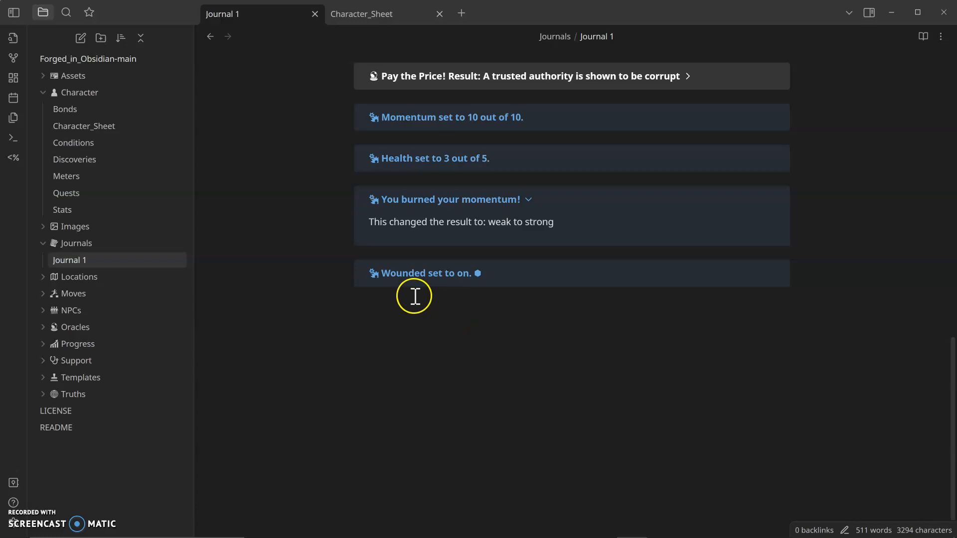
Step: Switch to the Character_Sheet tab and scroll through its conditions, legacies and vows
left_click(375, 14)
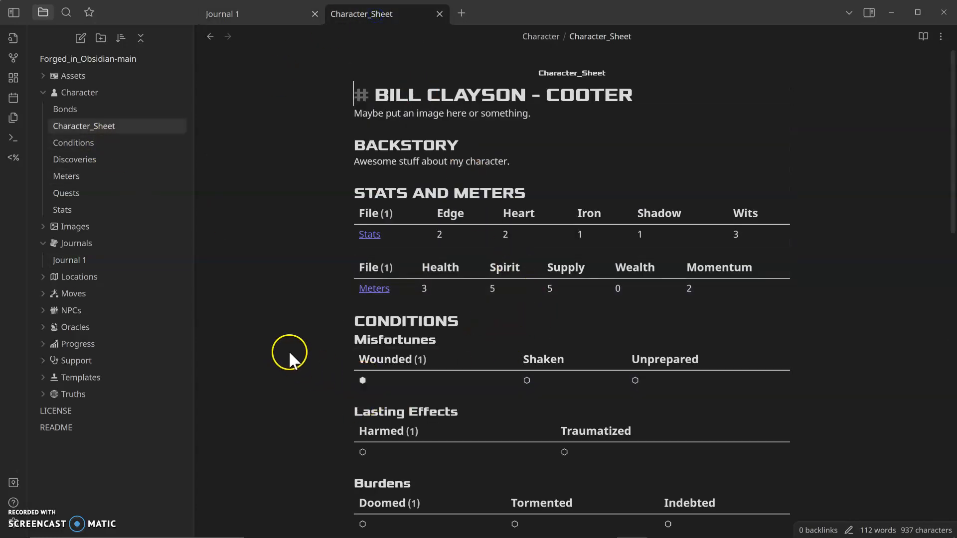
scroll(295, 356, "down", 3)
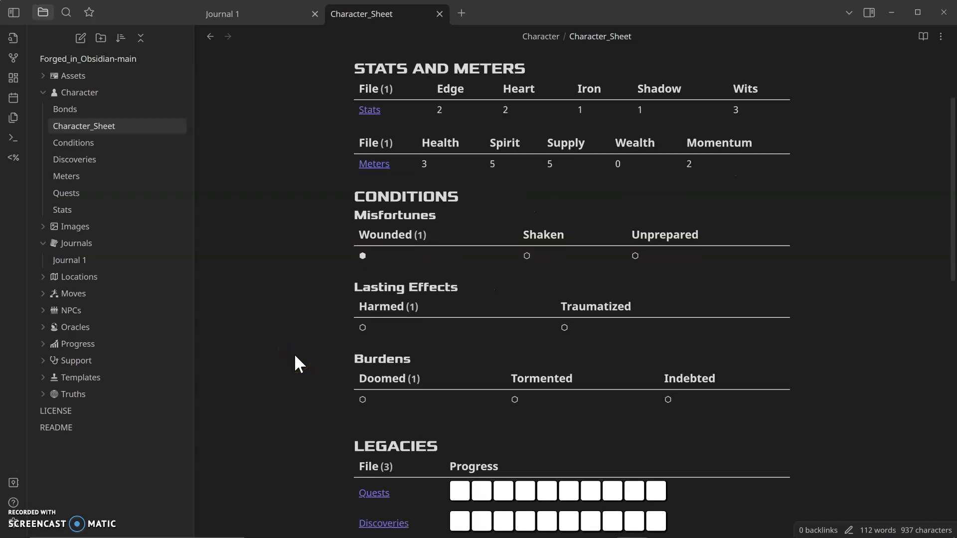
scroll(303, 361, "down", 2)
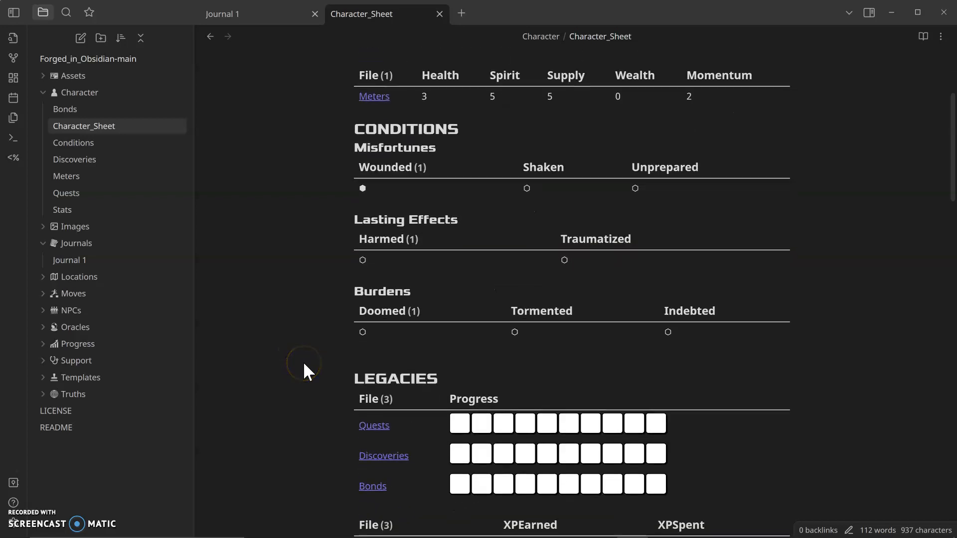
scroll(304, 364, "down", 3)
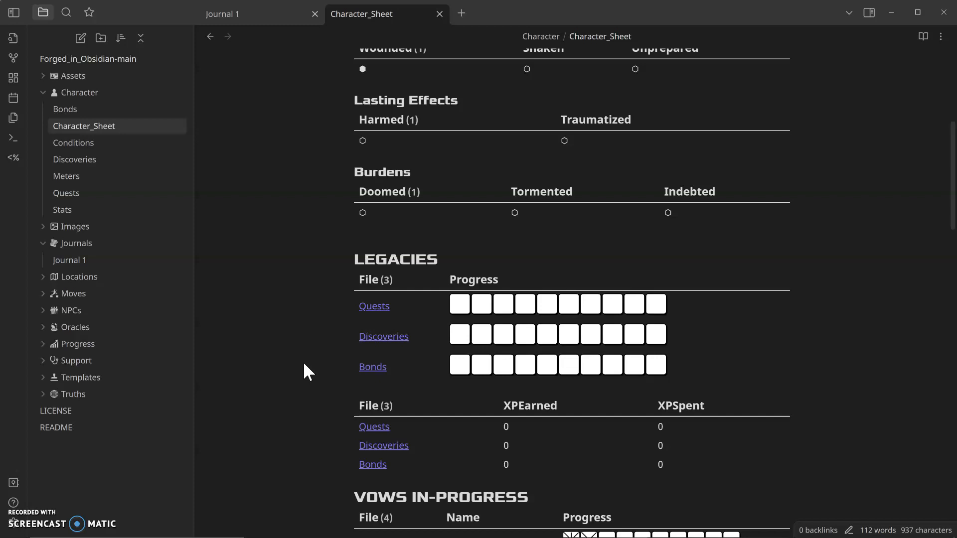
scroll(304, 364, "down", 2)
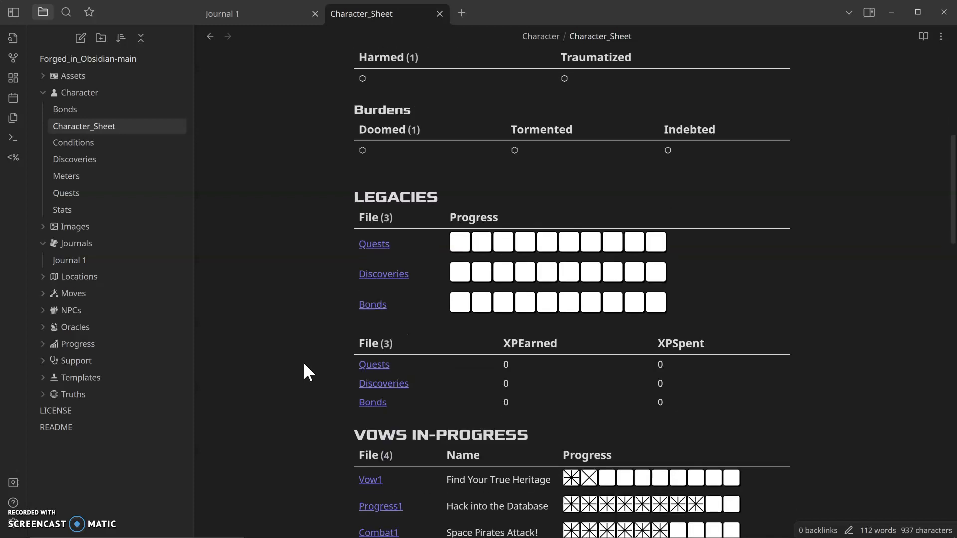
scroll(304, 364, "down", 2)
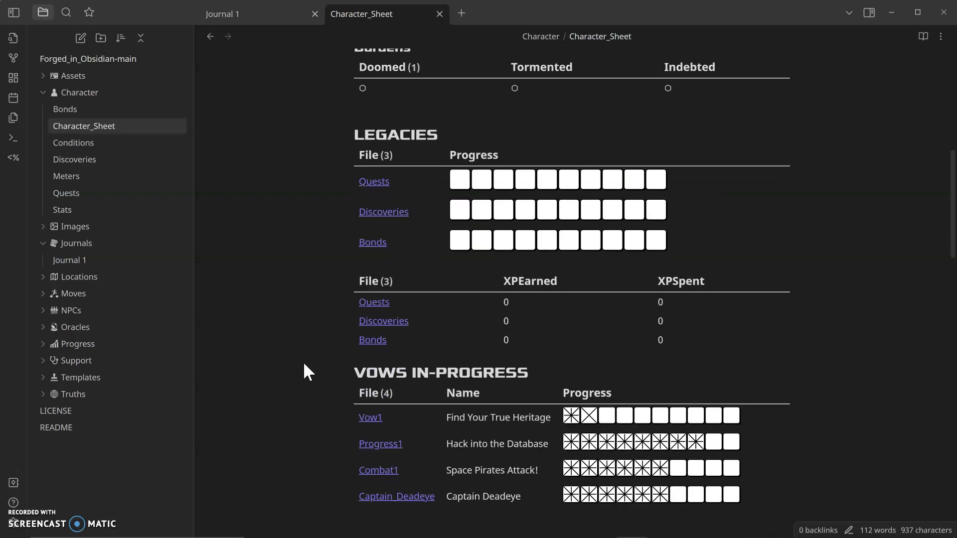
scroll(304, 364, "down", 2)
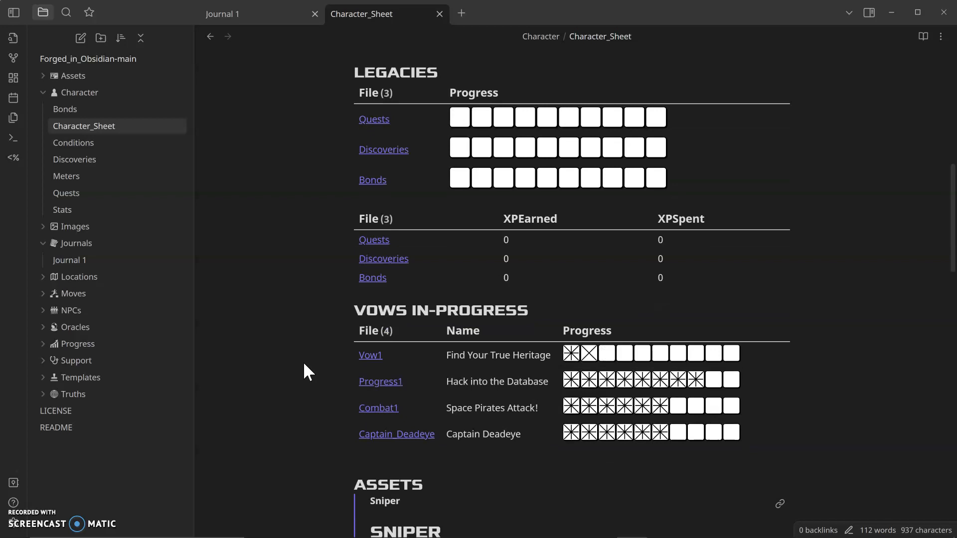
scroll(304, 371, "down", 6)
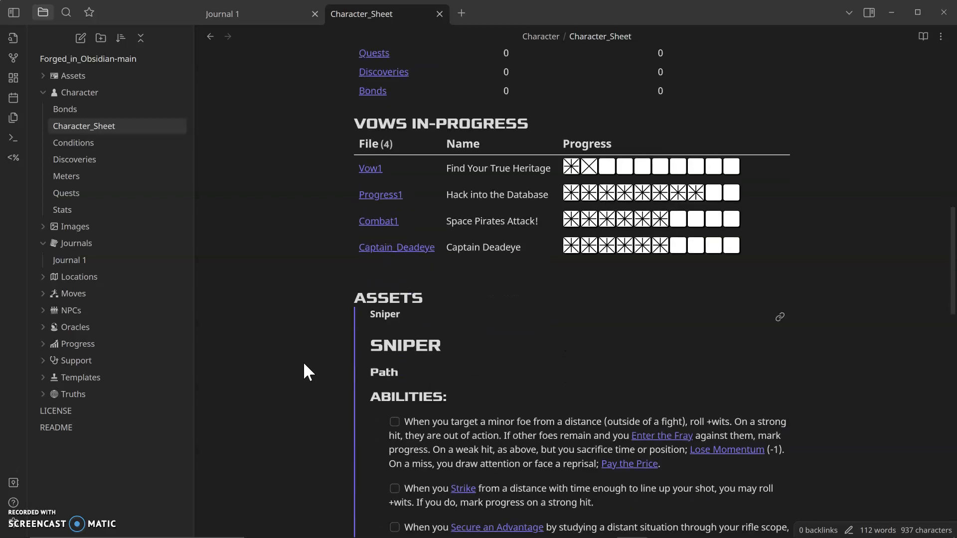